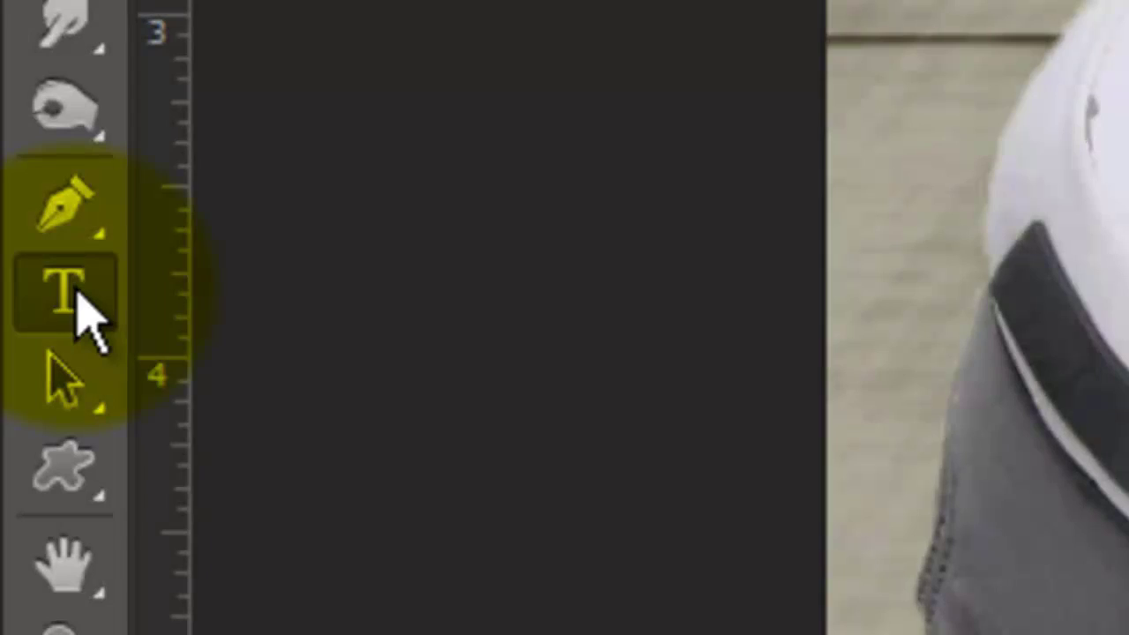
Choose the Horizontal Type Tool with College Condensed at 132 pt.
{"action": "left_click", "coordinate": [75, 298]}
{"action": "left_click", "coordinate": [319, 282]}
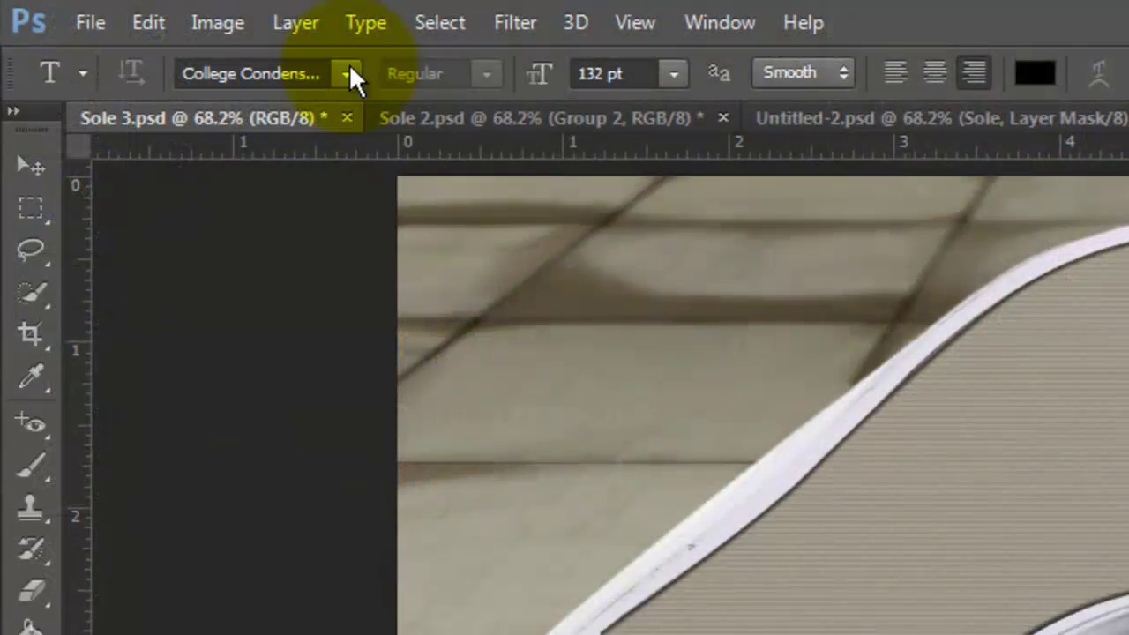
{"action": "left_click", "coordinate": [349, 76]}
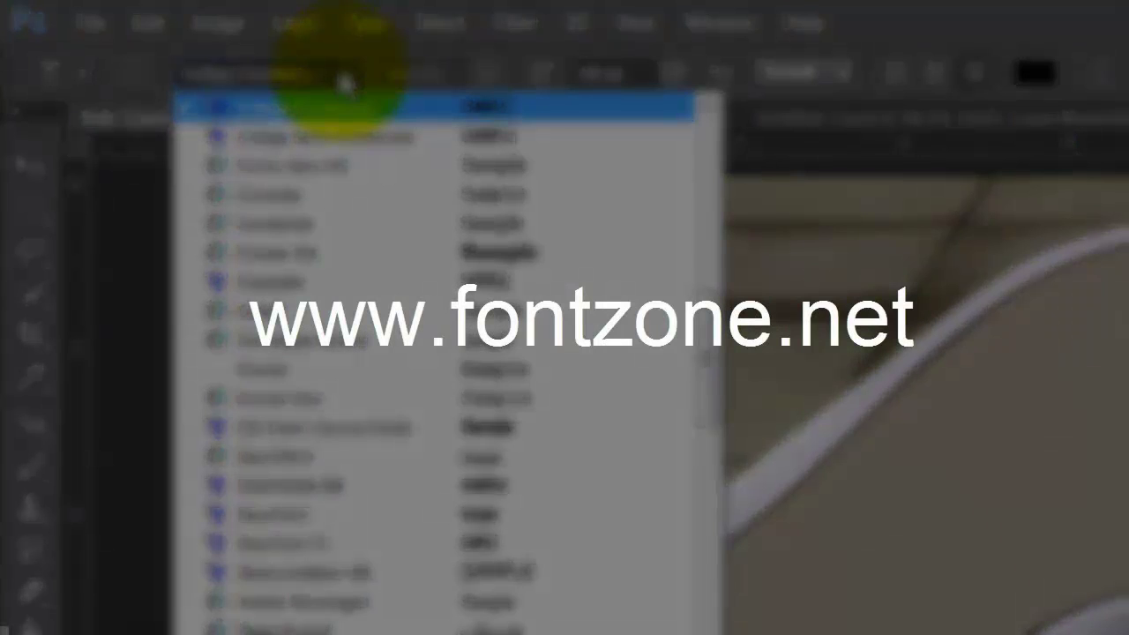
{"action": "left_click", "coordinate": [342, 74]}
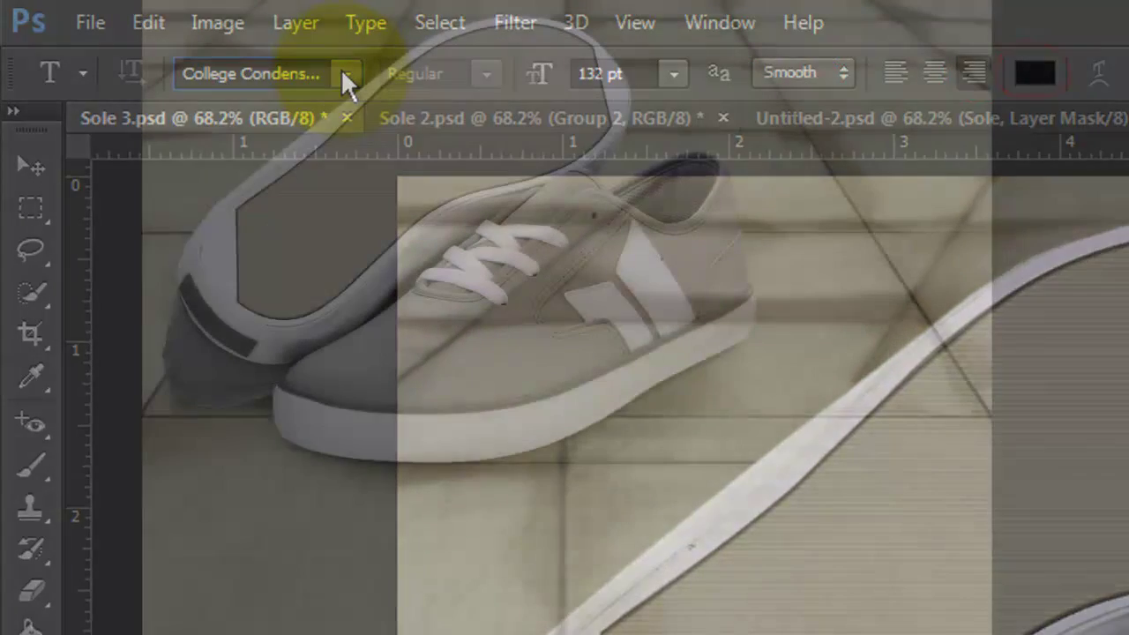
Type BLUE and LIGHTNING on two lines and commit the text.
{"action": "type", "text": "BLUE"}
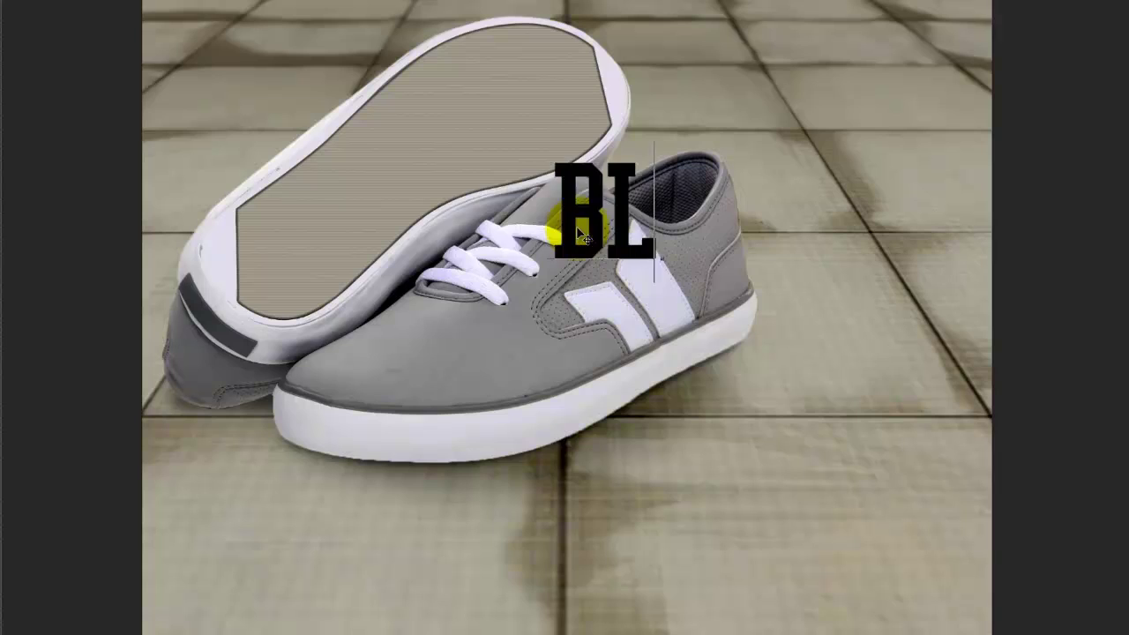
{"action": "key", "text": "Return"}
{"action": "type", "text": "LIGHTNING"}
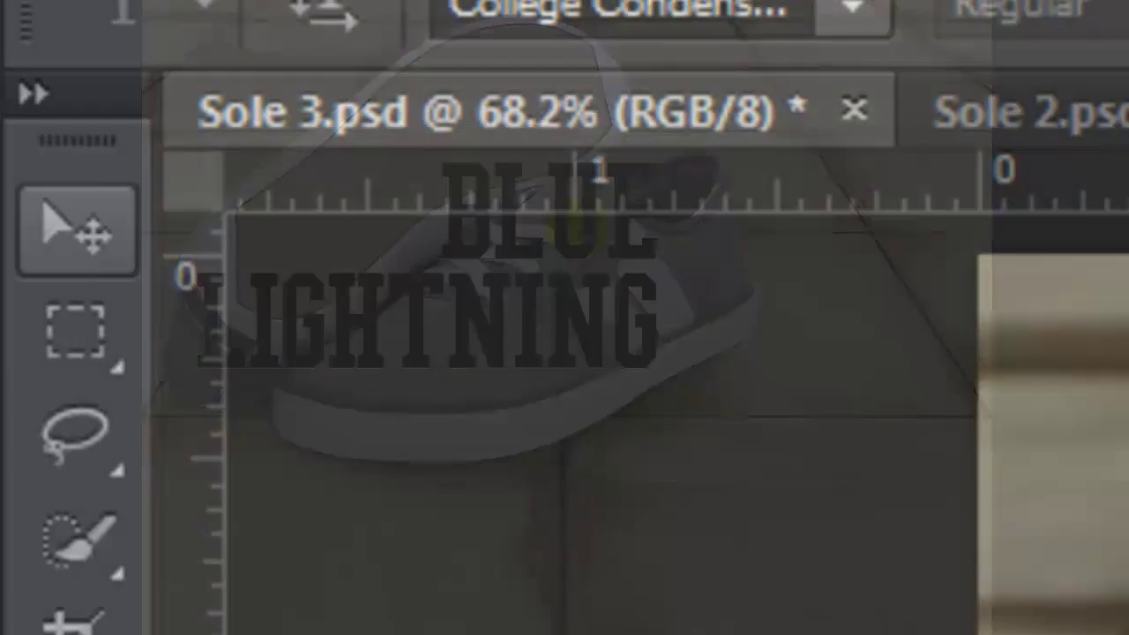
{"action": "left_click", "coordinate": [88, 232]}
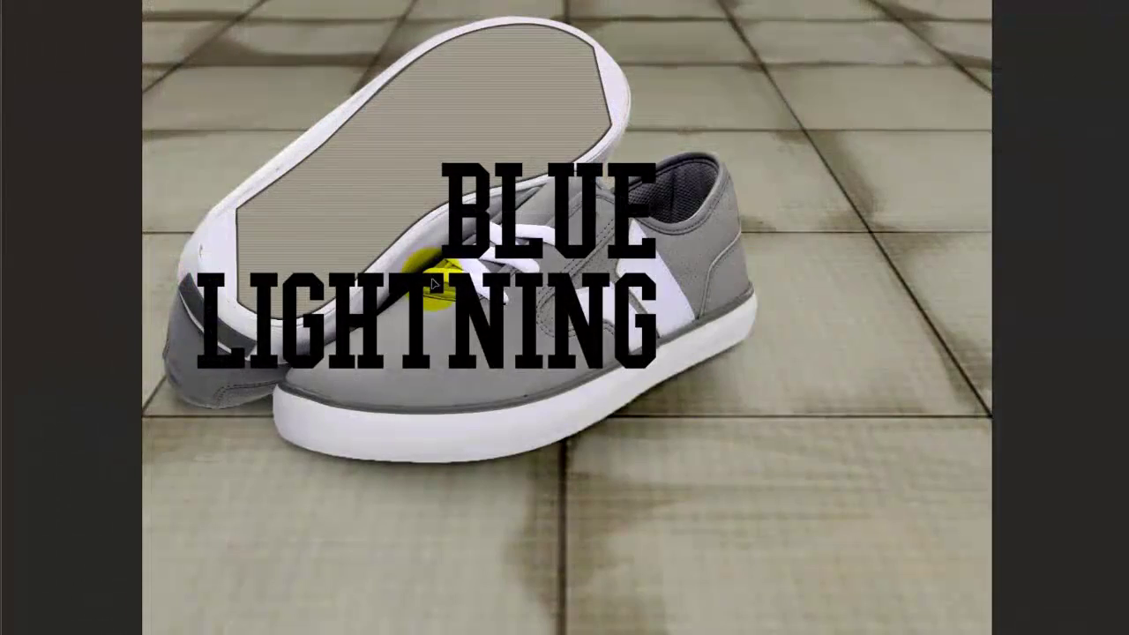
Shift BLUE LIGHTNING right and down, then add an empty layer beneath it.
{"action": "left_click_drag", "start_coordinate": [461, 282], "coordinate": [578, 346]}
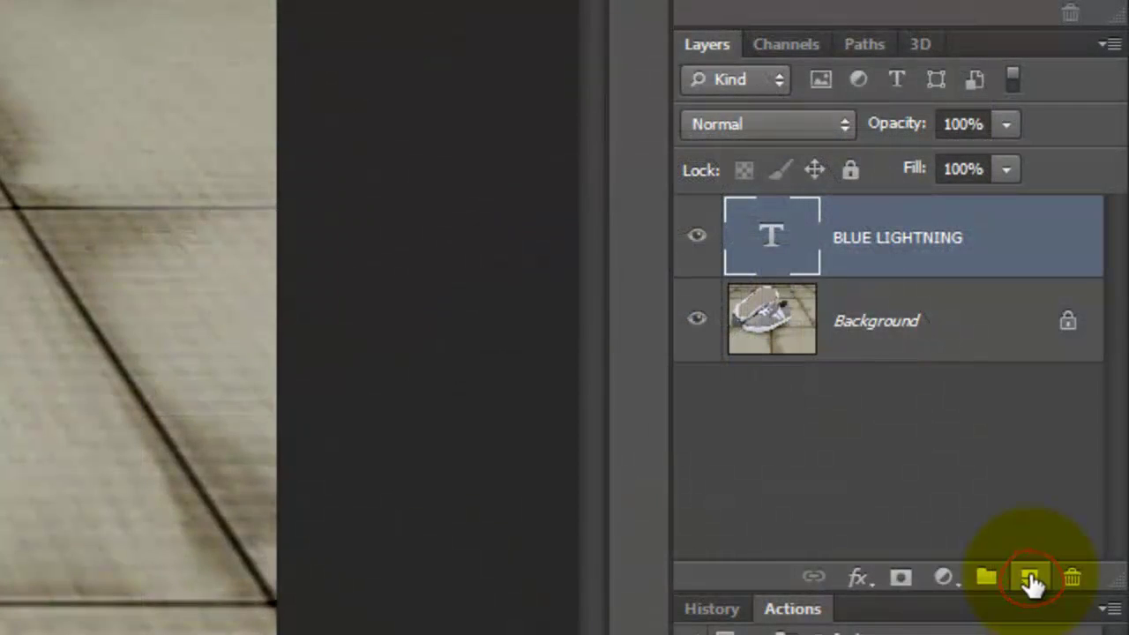
{"action": "key", "text": "ctrl"}
{"action": "left_click", "coordinate": [1029, 579], "text": "ctrl"}
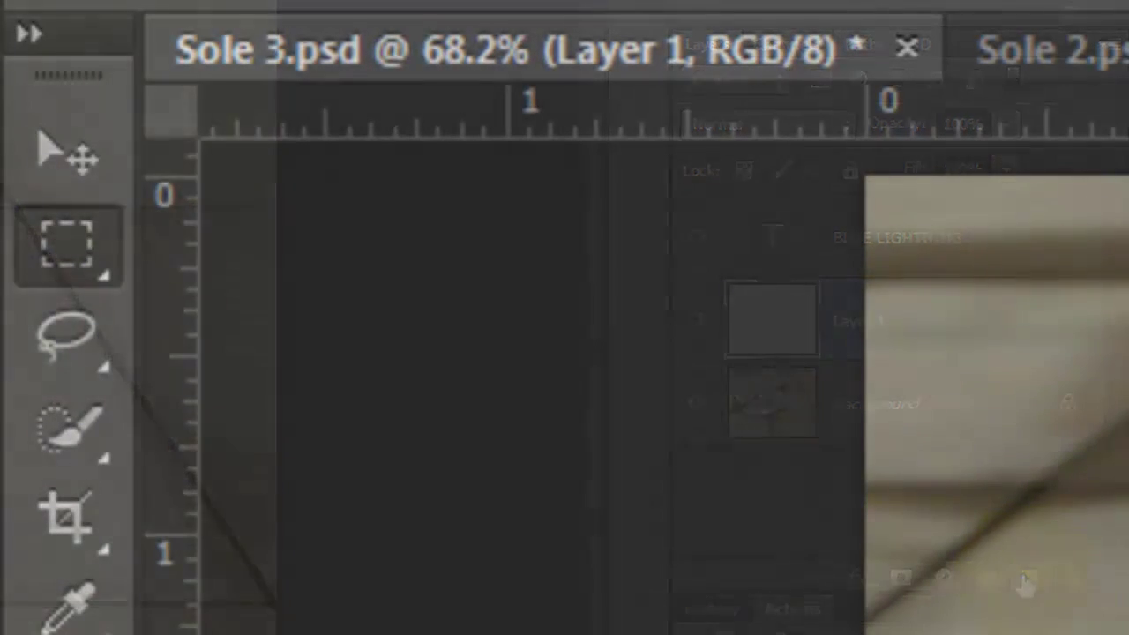
Fill a wide rectangle across the shoe and text with solid black.
{"action": "left_click", "coordinate": [60, 252]}
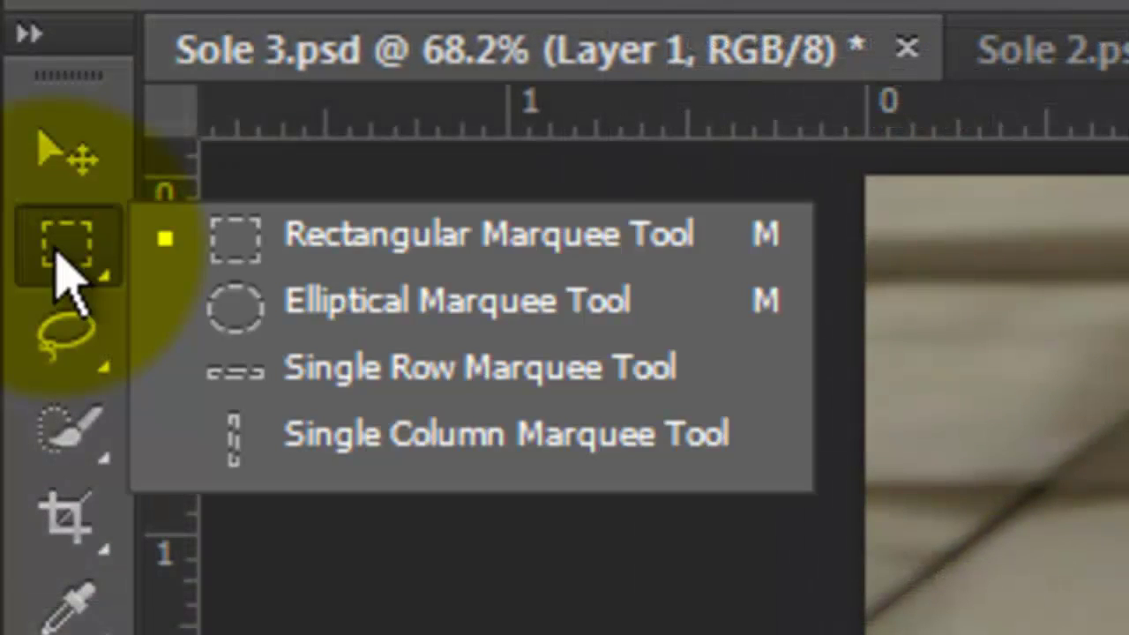
{"action": "left_click", "coordinate": [330, 254]}
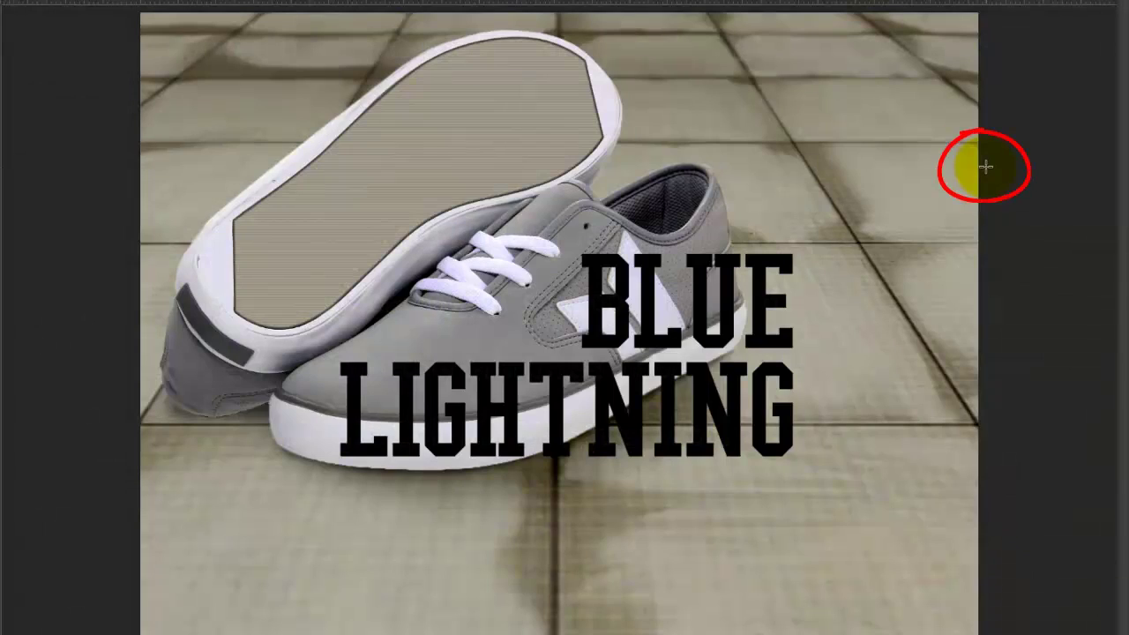
{"action": "left_click_drag", "start_coordinate": [985, 166], "coordinate": [147, 534]}
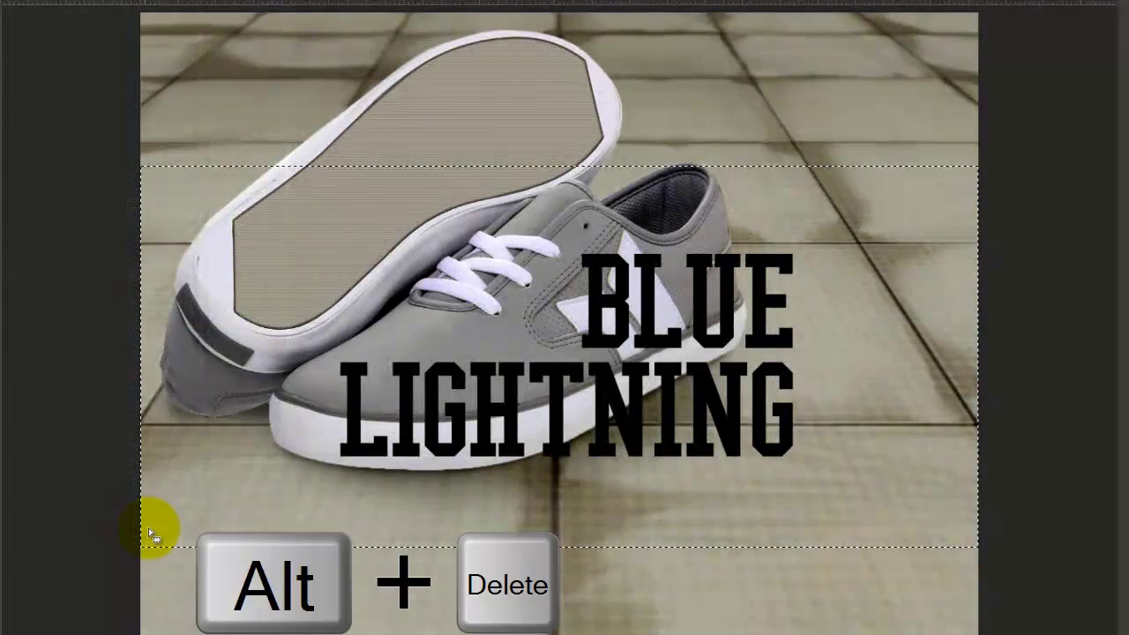
{"action": "key", "text": "alt+Delete"}
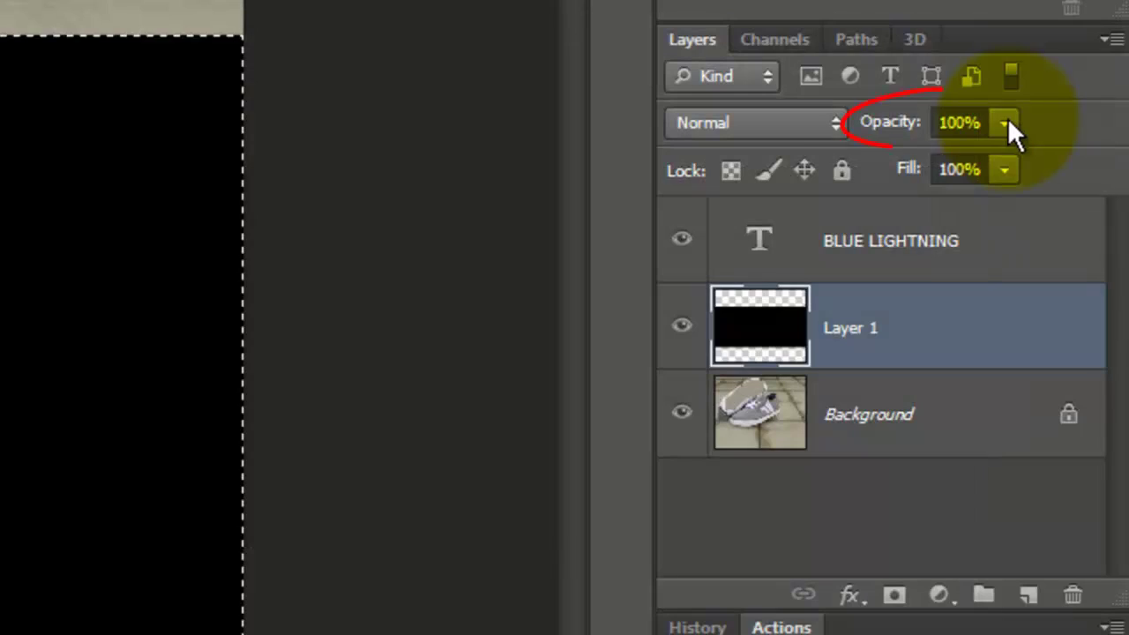
Drop Layer 1 to 45% opacity and subtract the upper-left and upper-right areas from the selection.
{"action": "left_click", "coordinate": [1004, 123]}
{"action": "left_click_drag", "start_coordinate": [1000, 163], "coordinate": [917, 173]}
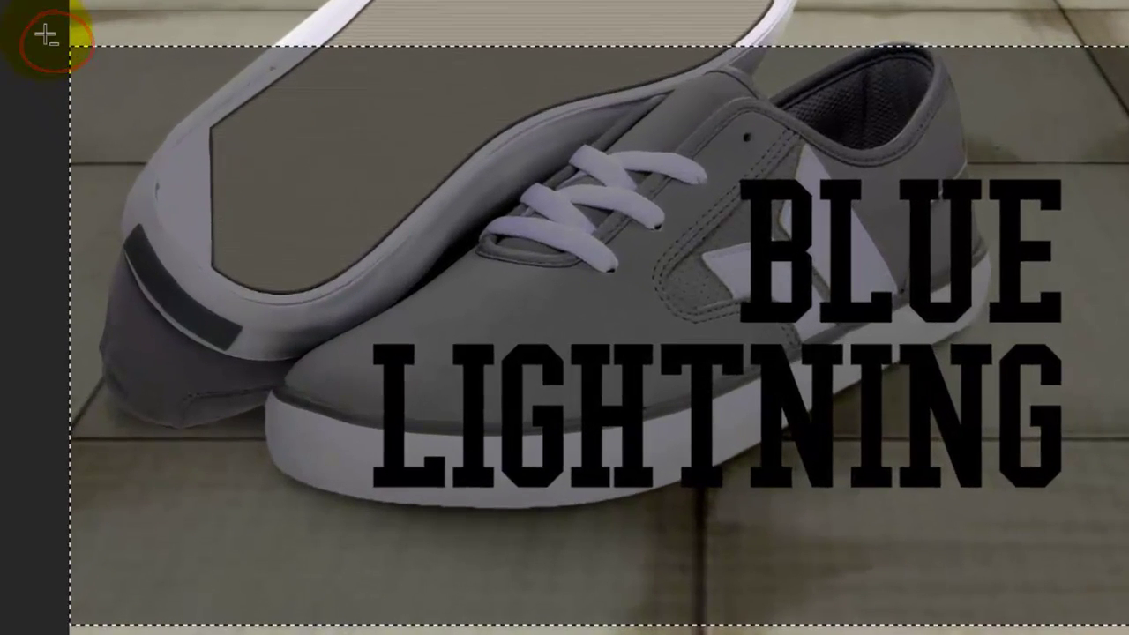
{"action": "key", "text": "alt"}
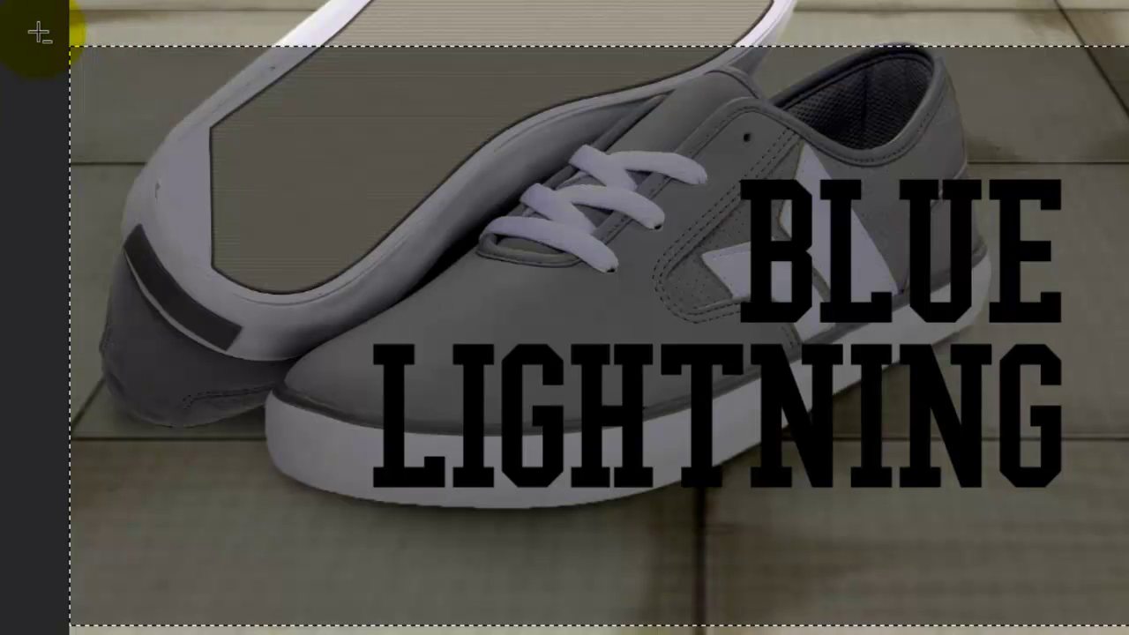
{"action": "mouse_move", "coordinate": [40, 25]}
{"action": "left_mouse_down"}
{"action": "mouse_move", "coordinate": [619, 232]}
{"action": "mouse_move", "coordinate": [731, 312]}
{"action": "mouse_move", "coordinate": [723, 328]}
{"action": "left_mouse_up"}
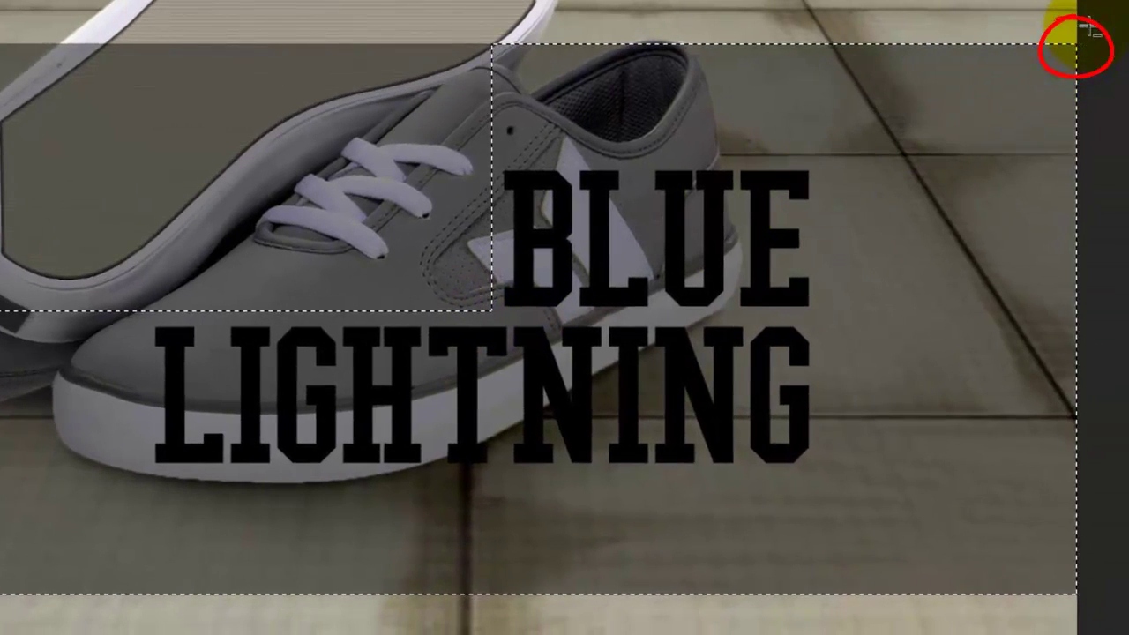
{"action": "key", "text": "alt"}
{"action": "left_click_drag", "start_coordinate": [1088, 23], "coordinate": [816, 591]}
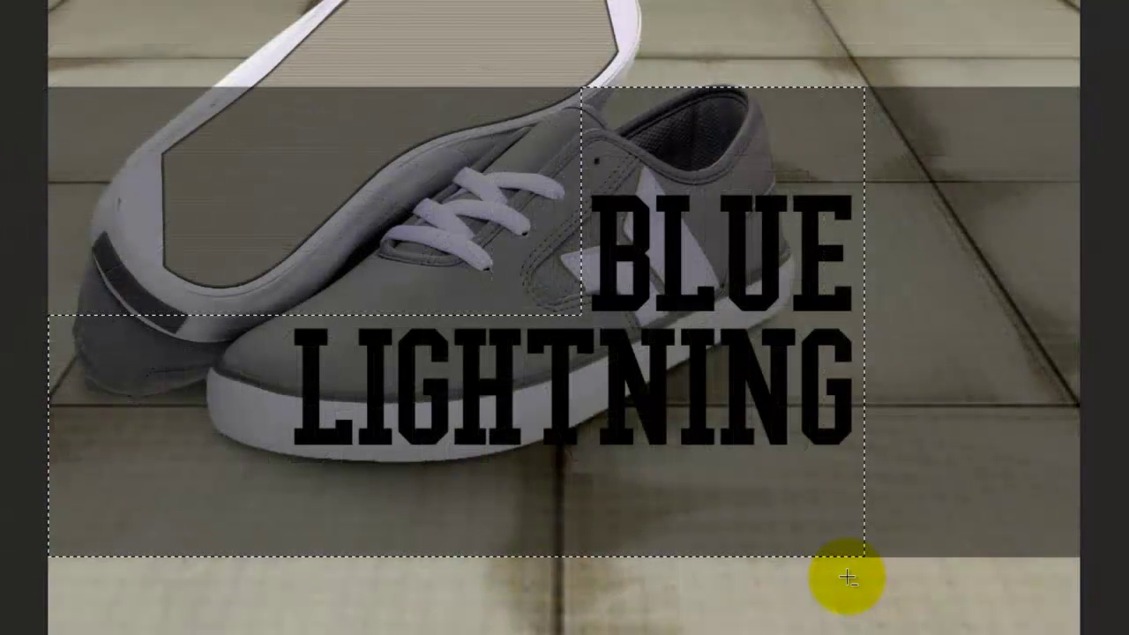
{"action": "left_click", "coordinate": [56, 556], "text": "alt"}
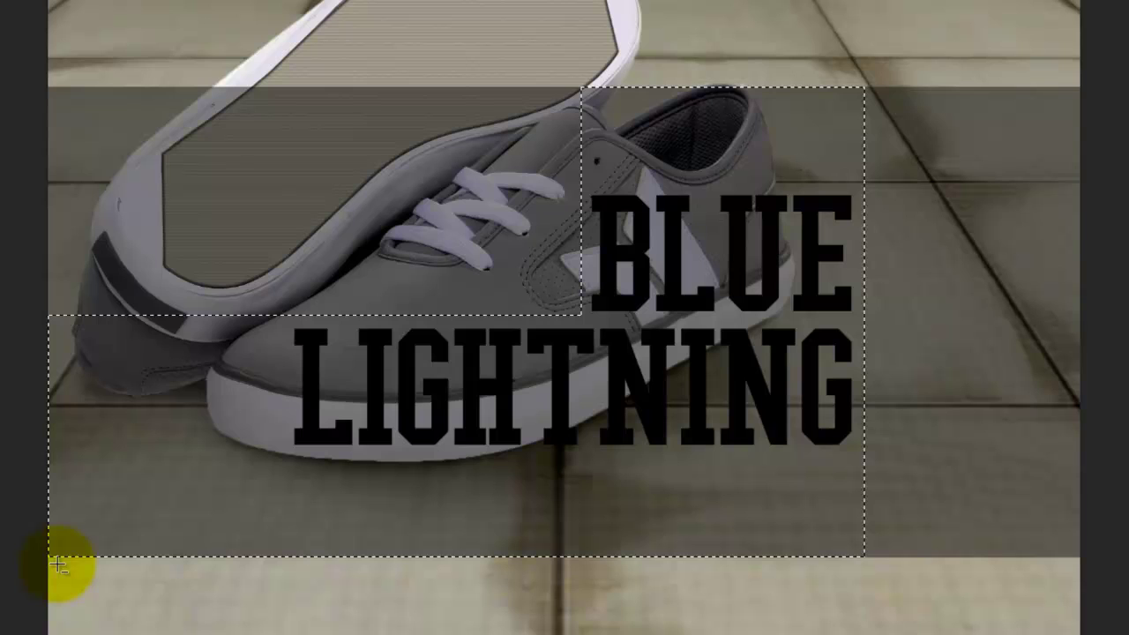
Subtract the bottom band, delete the selected black, deselect, and restore 100% opacity.
{"action": "key", "text": "alt"}
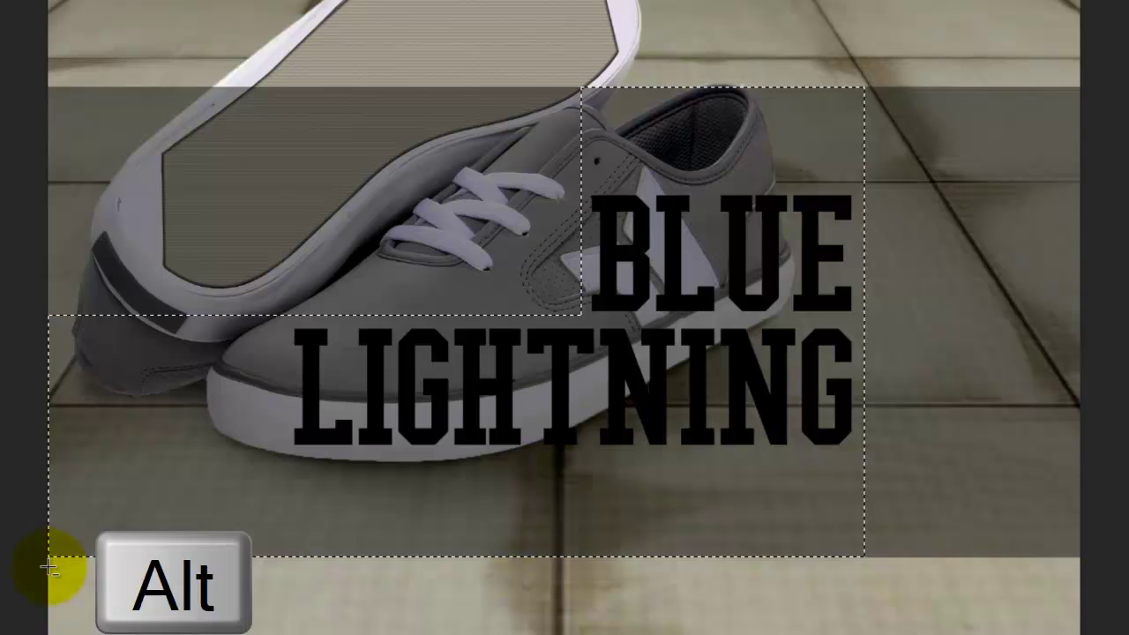
{"action": "mouse_move", "coordinate": [51, 575]}
{"action": "left_mouse_down"}
{"action": "mouse_move", "coordinate": [650, 486]}
{"action": "mouse_move", "coordinate": [1086, 453]}
{"action": "left_mouse_up"}
{"action": "key", "text": "Delete"}
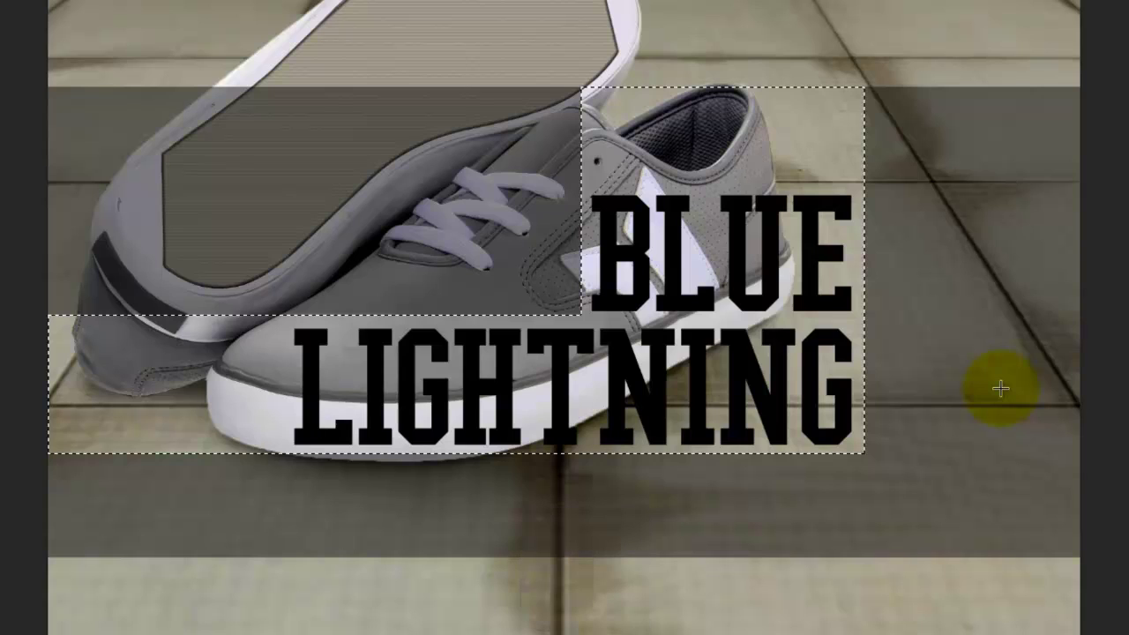
{"action": "key", "text": "ctrl+d"}
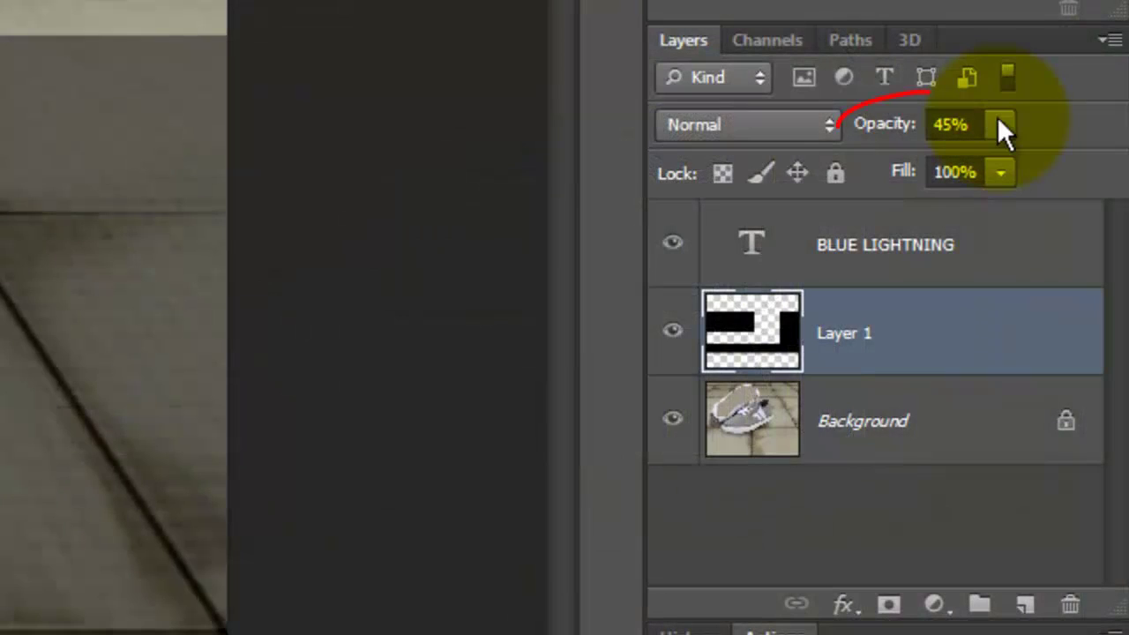
{"action": "left_click", "coordinate": [1001, 127]}
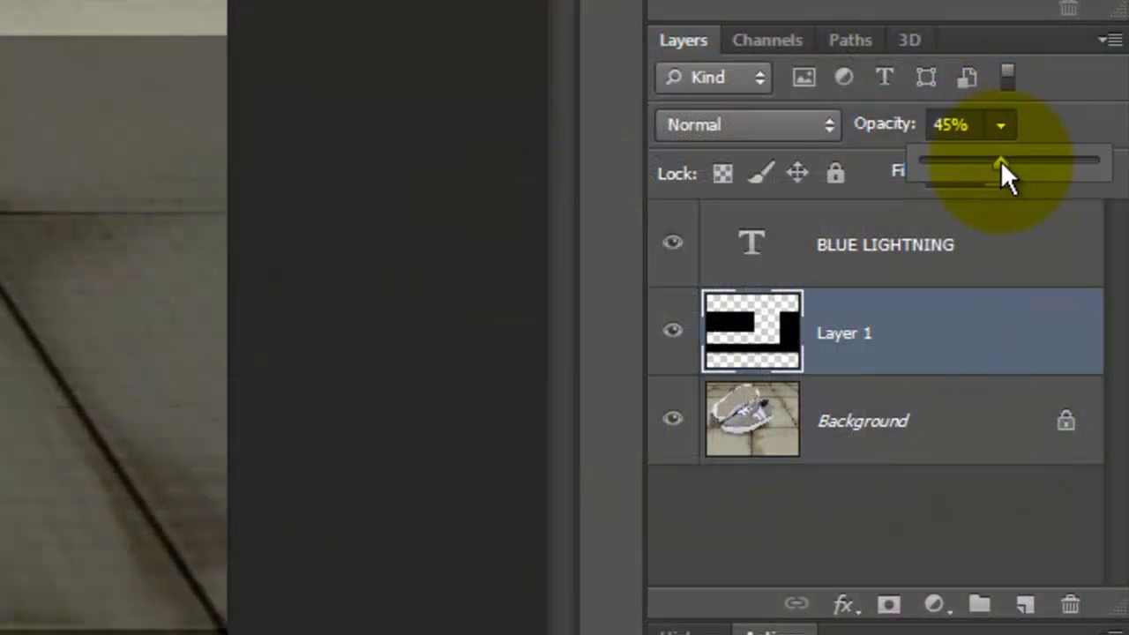
{"action": "left_click_drag", "start_coordinate": [1003, 164], "coordinate": [1094, 163]}
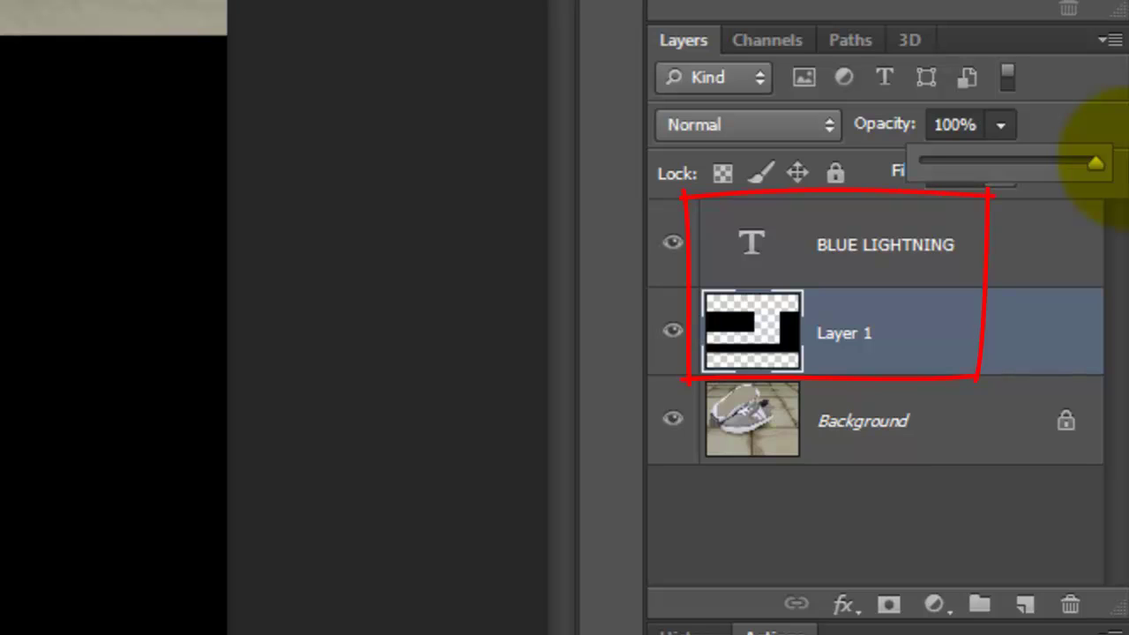
Group BLUE LIGHTNING with Layer 1 and name the group SOLE DESIGN.
{"action": "left_click", "coordinate": [756, 257]}
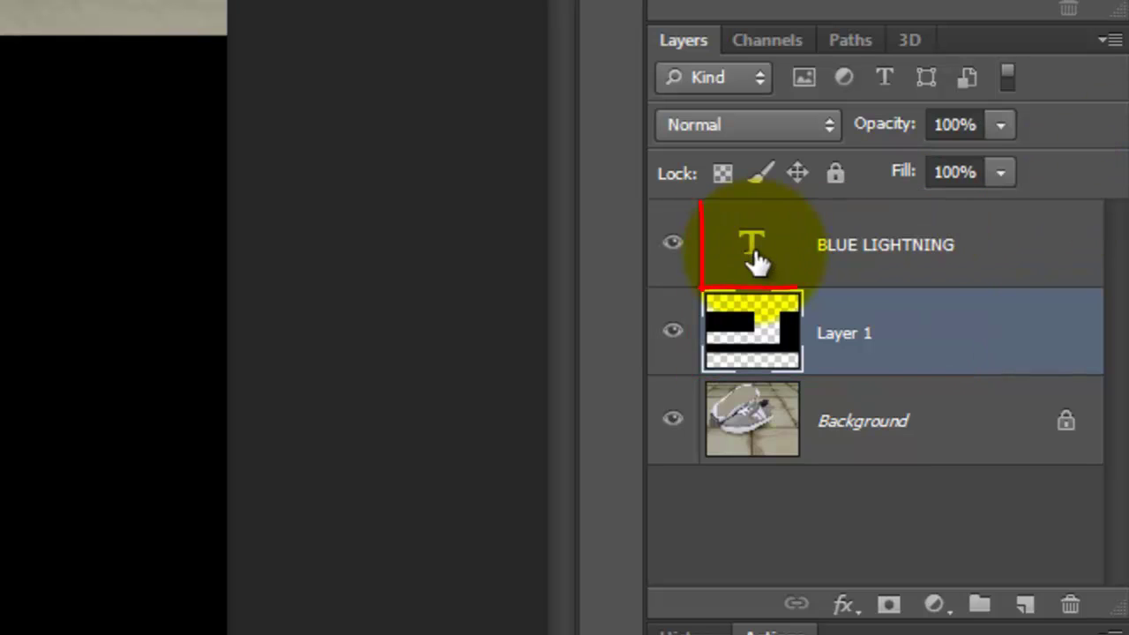
{"action": "left_click", "coordinate": [757, 258], "text": "shift"}
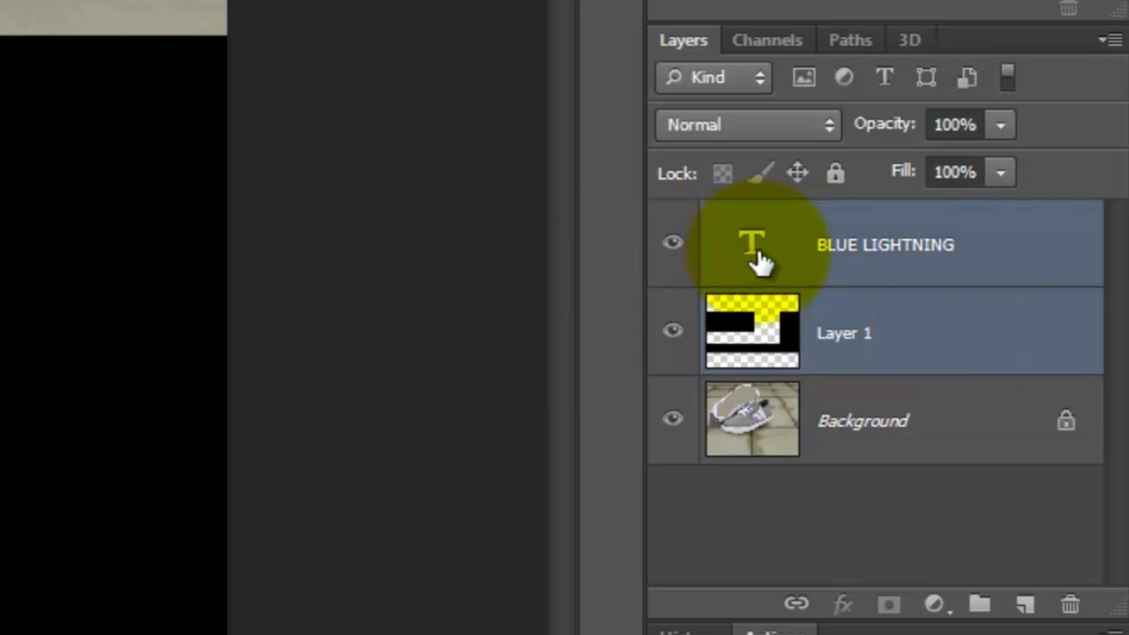
{"action": "key", "text": "ctrl+g"}
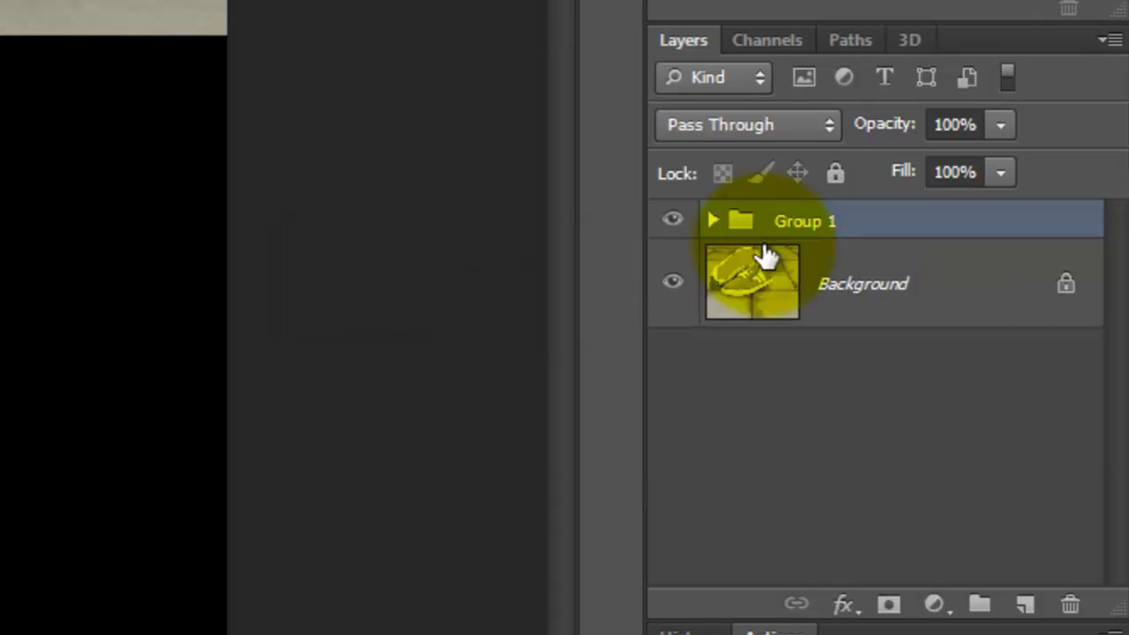
{"action": "double_click", "coordinate": [784, 221]}
{"action": "type", "text": "SOLE DESIGN"}
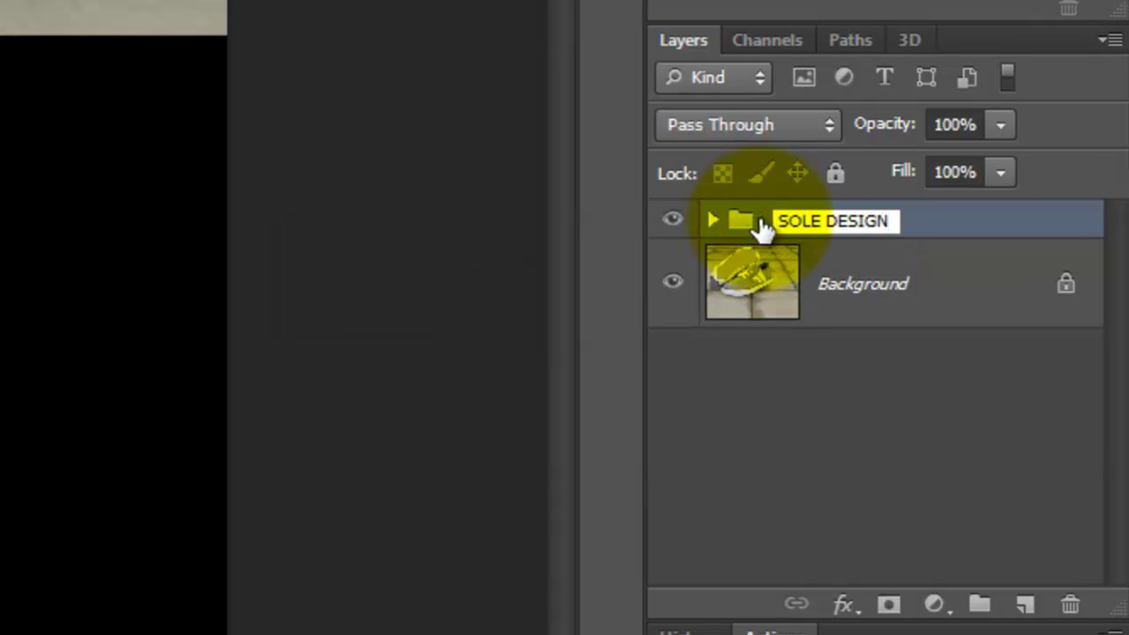
{"action": "key", "text": "Return"}
Mask the SOLE DESIGN group to the INNER SOLE channel shape.
{"action": "left_click", "coordinate": [765, 42]}
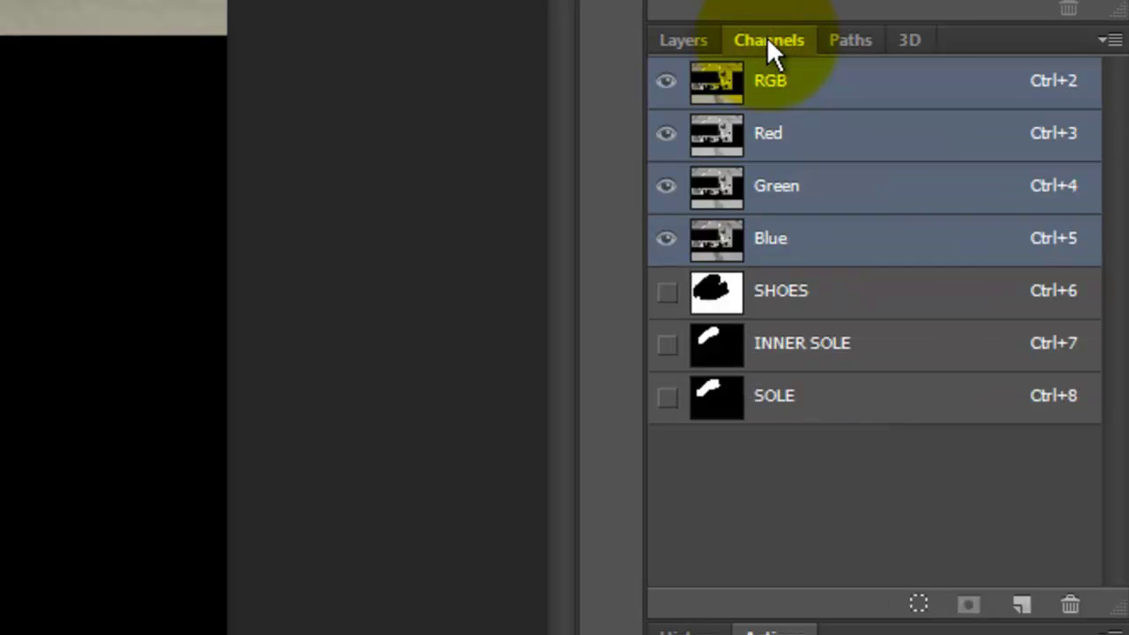
{"action": "key", "text": "ctrl"}
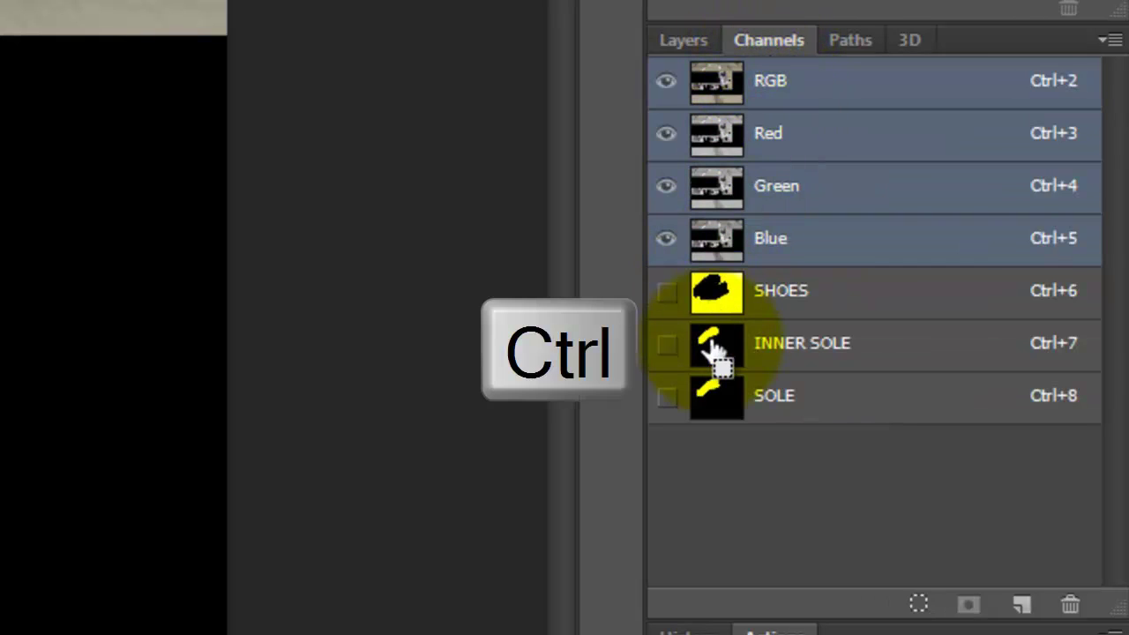
{"action": "left_click", "coordinate": [714, 346], "text": "ctrl"}
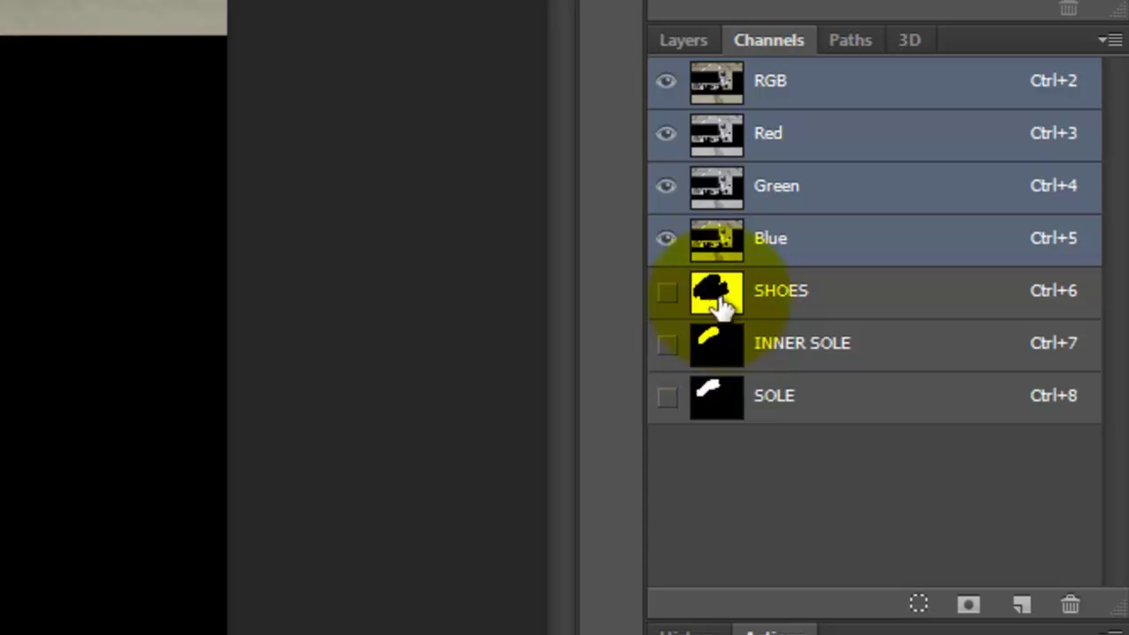
{"action": "left_click", "coordinate": [693, 37]}
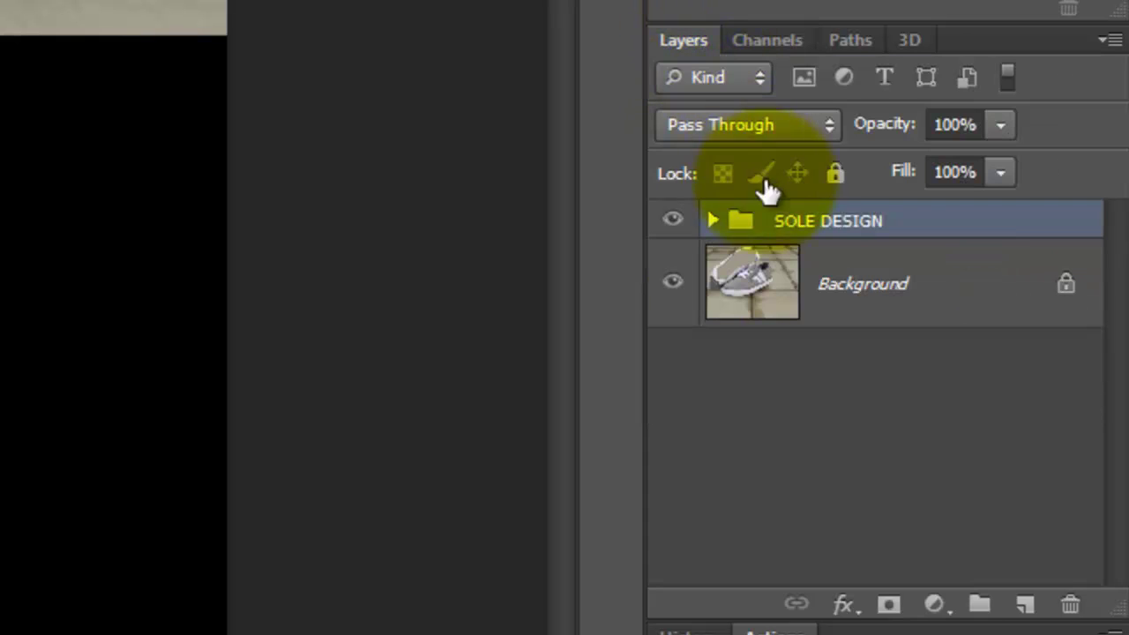
{"action": "left_click", "coordinate": [886, 606]}
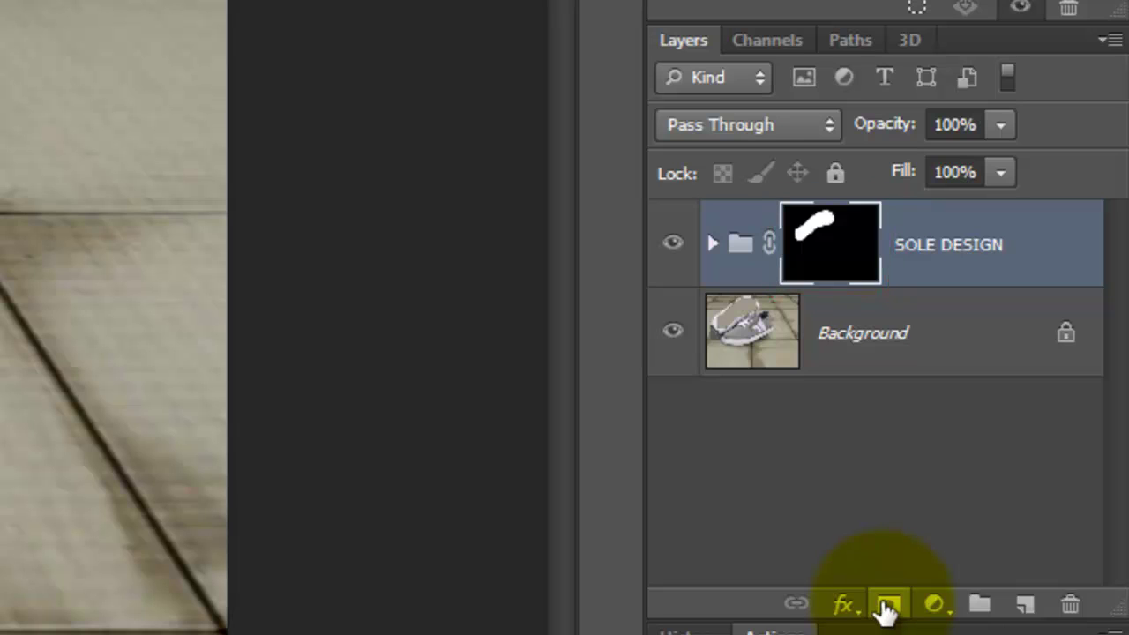
Rasterize the BLUE LIGHTNING type and select it together with Layer 1.
{"action": "left_click", "coordinate": [717, 246]}
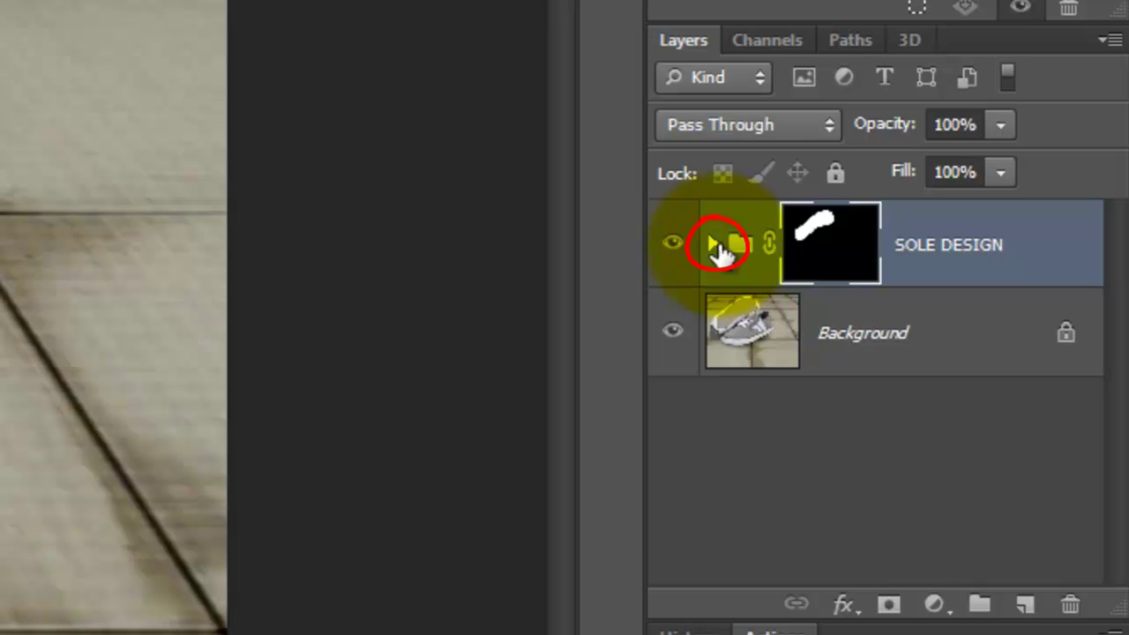
{"action": "left_click", "coordinate": [752, 341]}
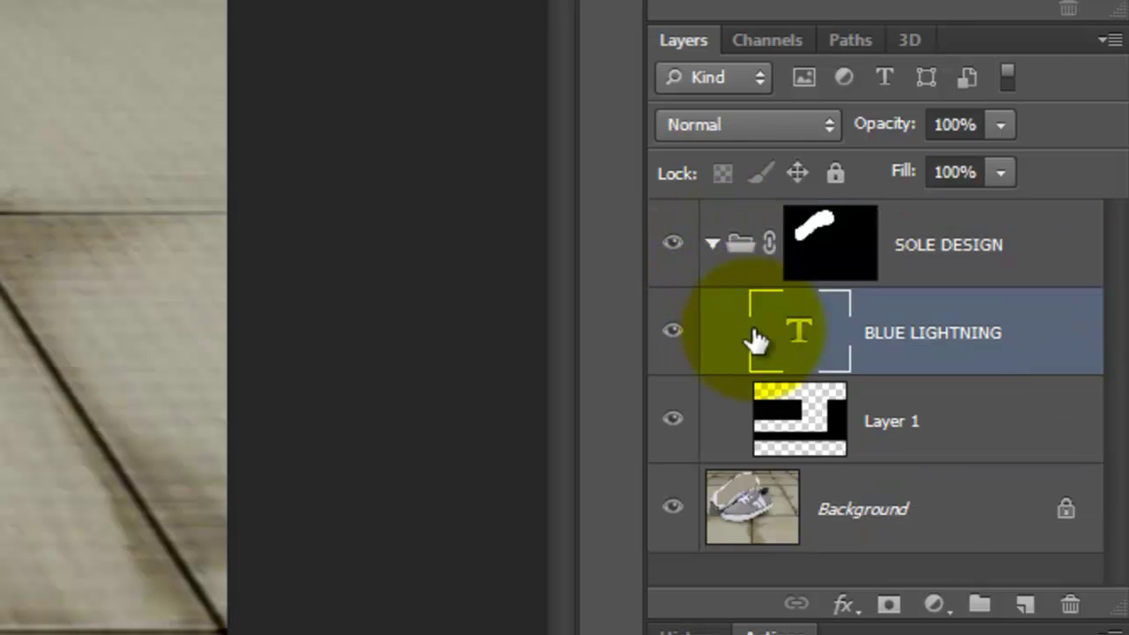
{"action": "right_click", "coordinate": [755, 340]}
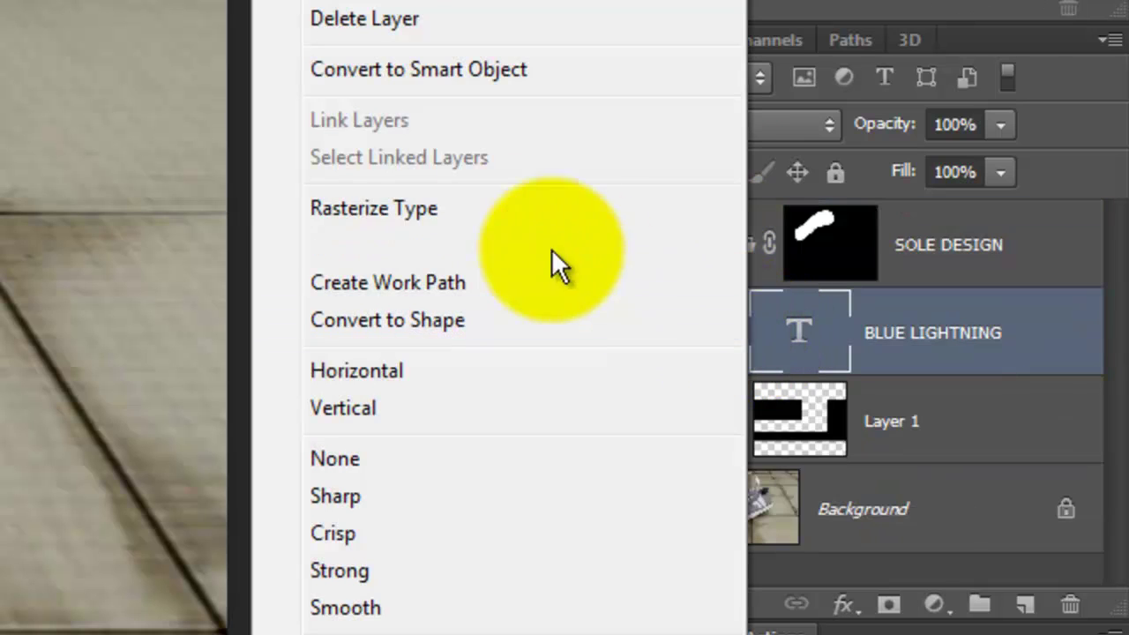
{"action": "left_click", "coordinate": [423, 207]}
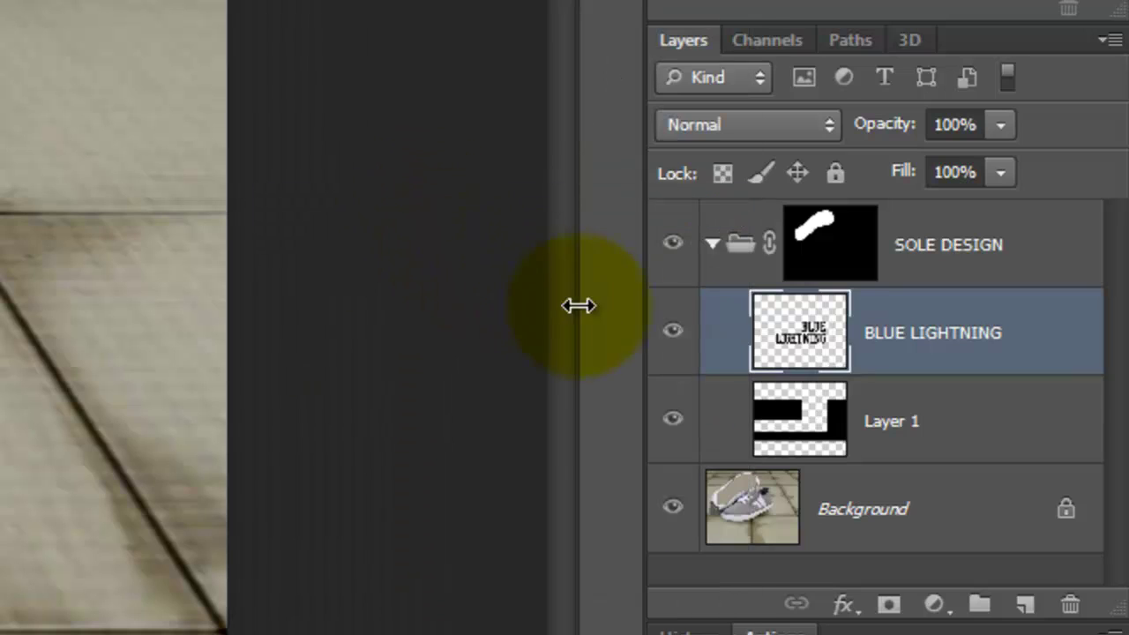
{"action": "left_click", "coordinate": [724, 420], "text": "shift"}
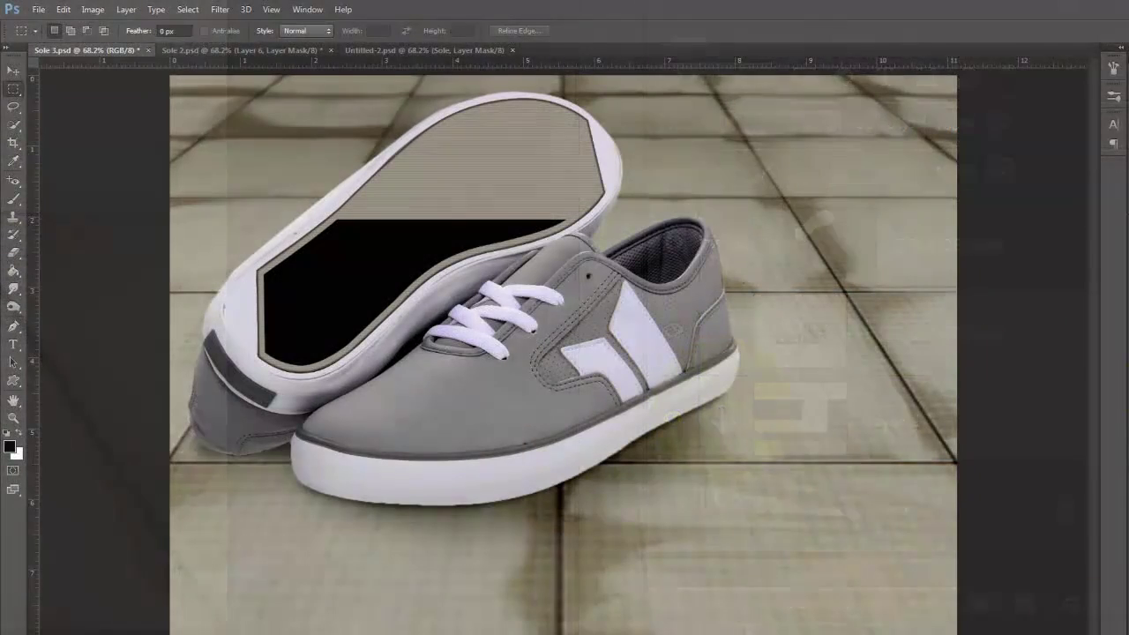
{"action": "key", "text": "ctrl+t"}
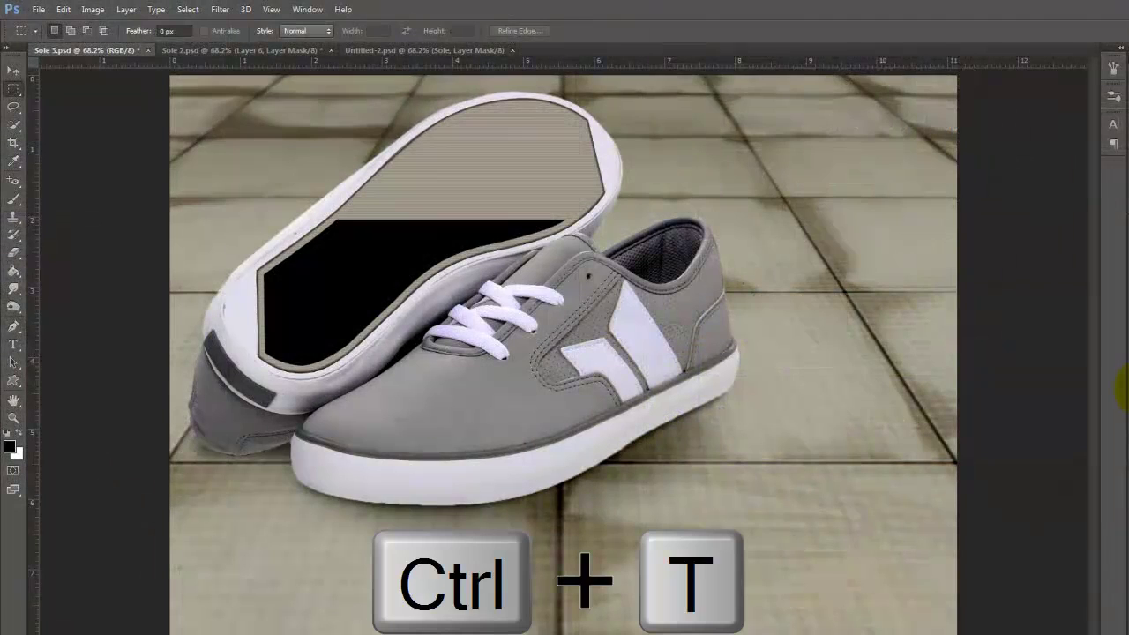
Move, rotate and proportionally shrink the artwork onto the upturned sole.
{"action": "key", "text": "ctrl+t"}
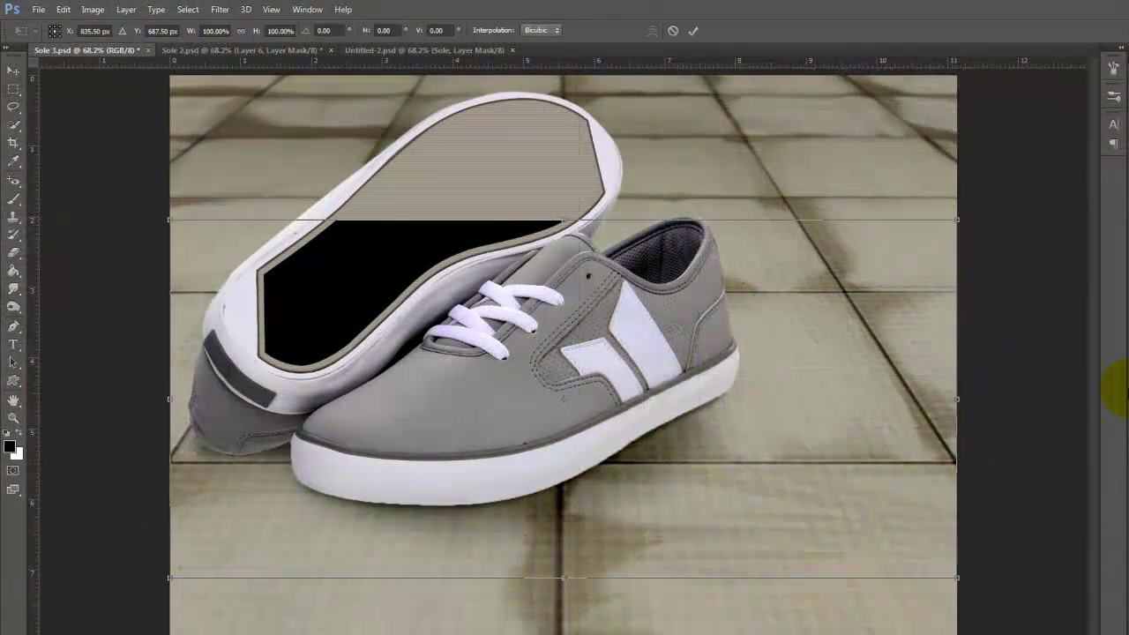
{"action": "left_click_drag", "start_coordinate": [788, 424], "coordinate": [586, 250]}
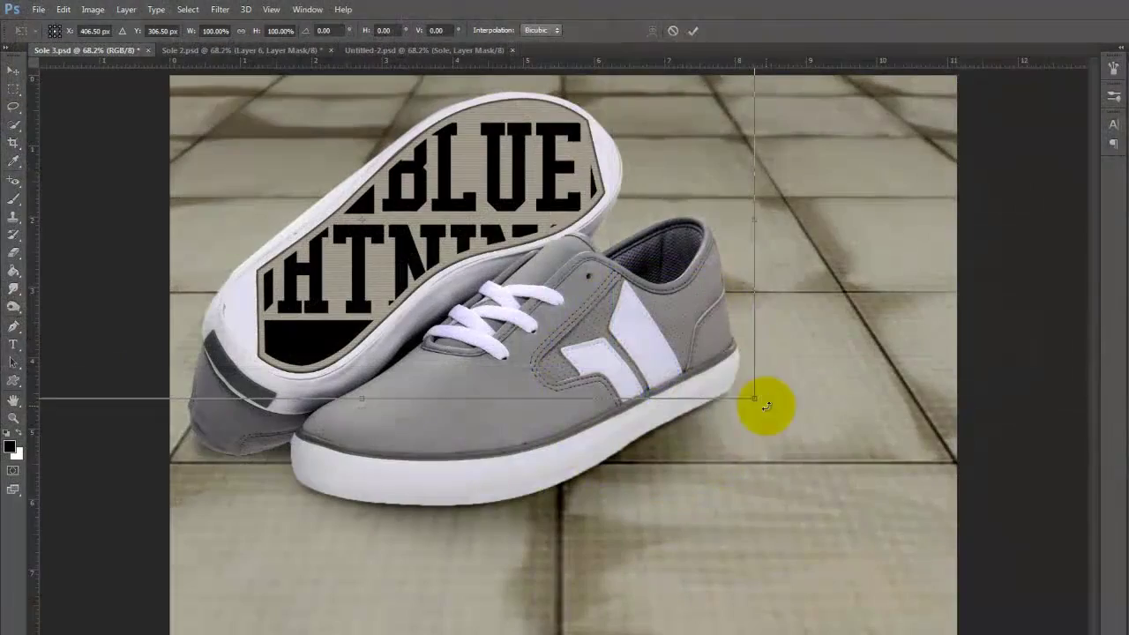
{"action": "left_click_drag", "start_coordinate": [766, 406], "coordinate": [811, 251]}
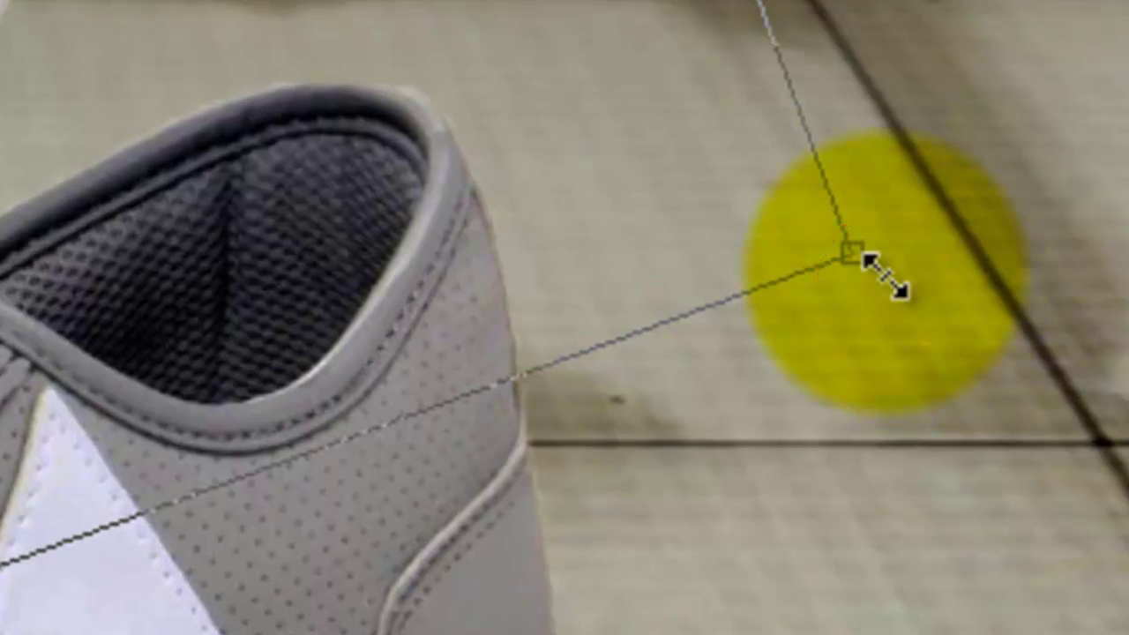
{"action": "key", "text": "shift+alt"}
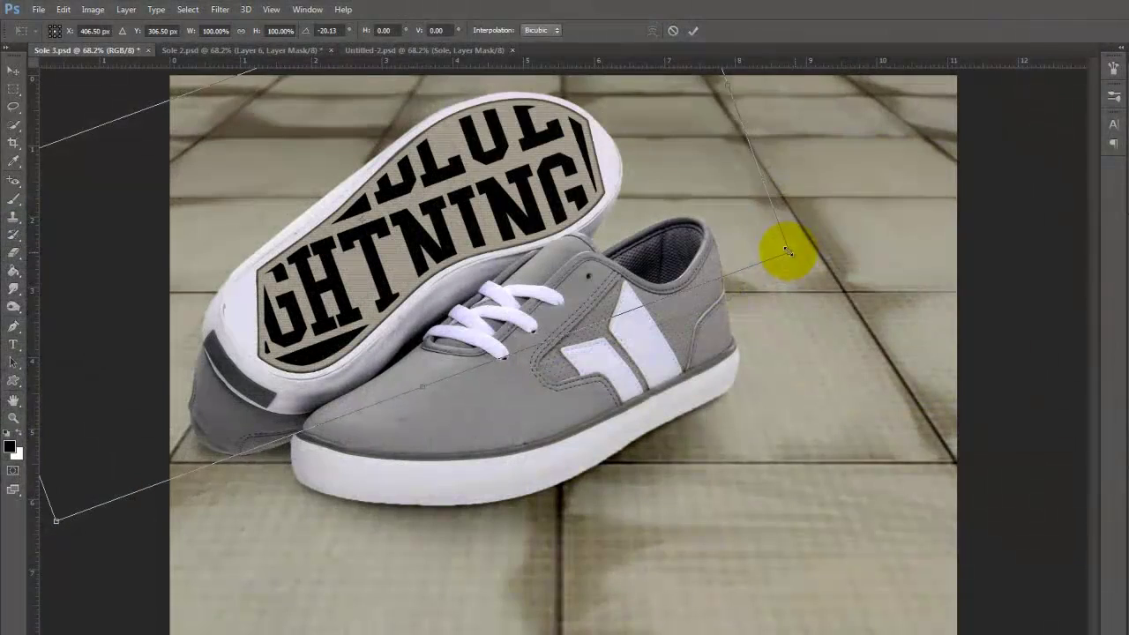
{"action": "left_click_drag", "start_coordinate": [788, 245], "coordinate": [683, 214]}
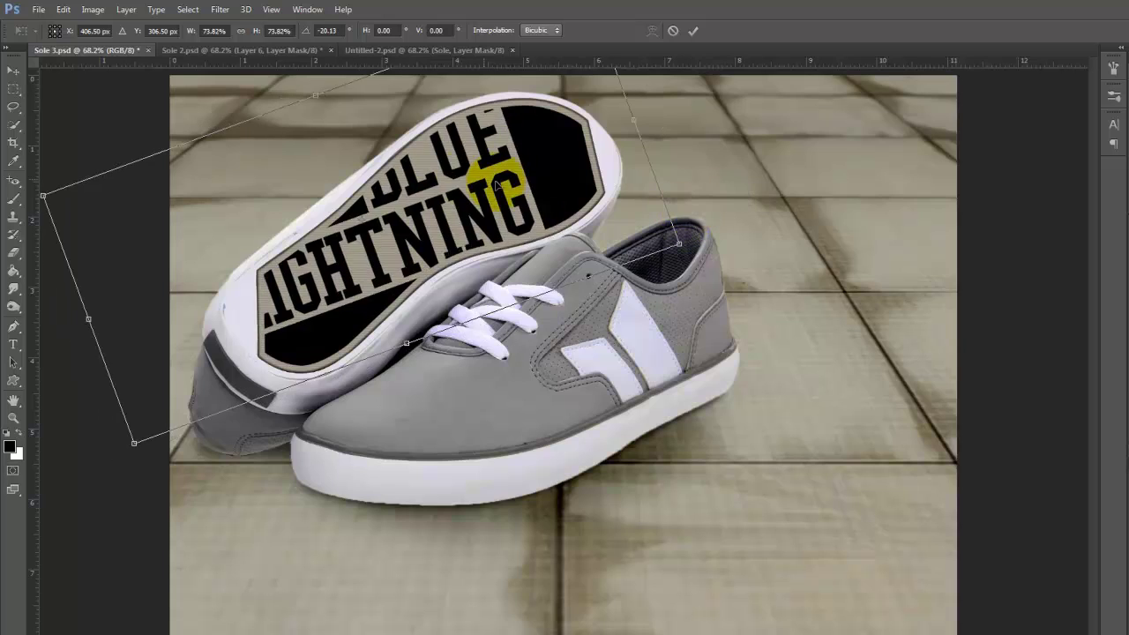
{"action": "left_click_drag", "start_coordinate": [459, 184], "coordinate": [514, 183]}
{"action": "left_click_drag", "start_coordinate": [734, 239], "coordinate": [700, 225]}
{"action": "mouse_move", "coordinate": [578, 209]}
{"action": "left_mouse_down"}
{"action": "mouse_move", "coordinate": [580, 195]}
{"action": "mouse_move", "coordinate": [626, 203]}
{"action": "left_mouse_up"}
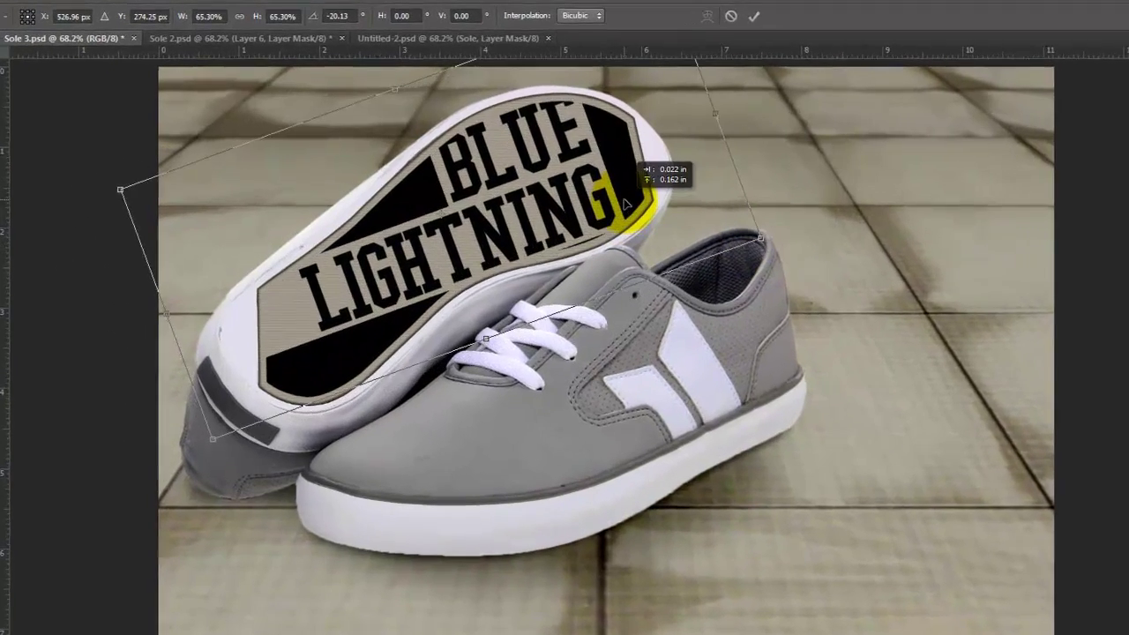
Distort the artwork's corners so it follows the sole's perspective.
{"action": "left_click", "coordinate": [269, 250]}
{"action": "left_click_drag", "start_coordinate": [138, 342], "coordinate": [101, 399]}
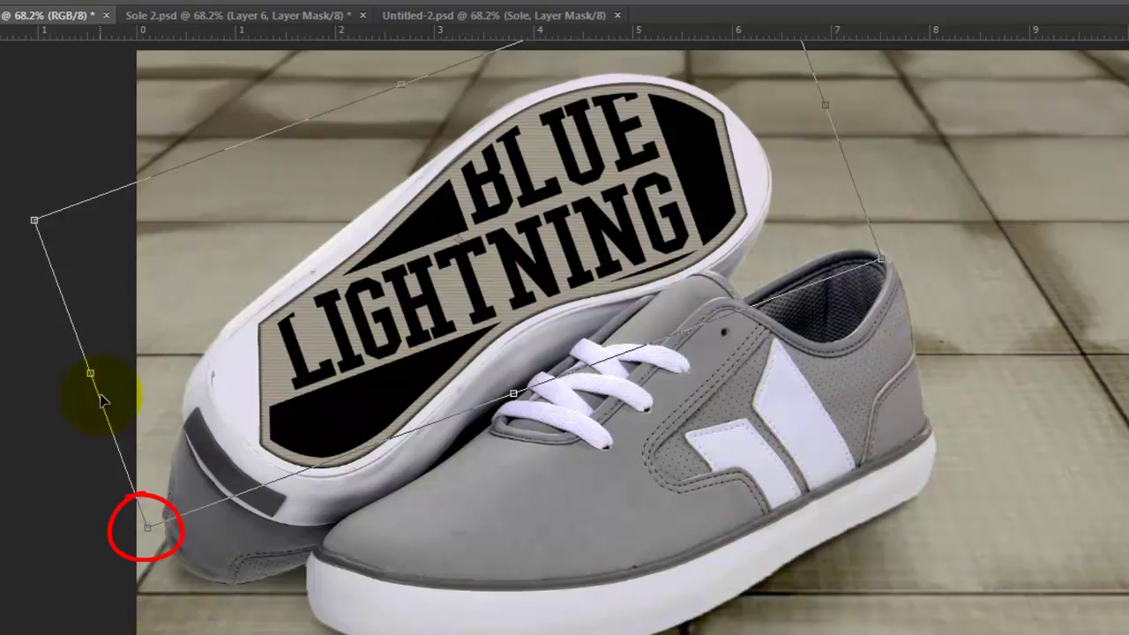
{"action": "key", "text": "ctrl"}
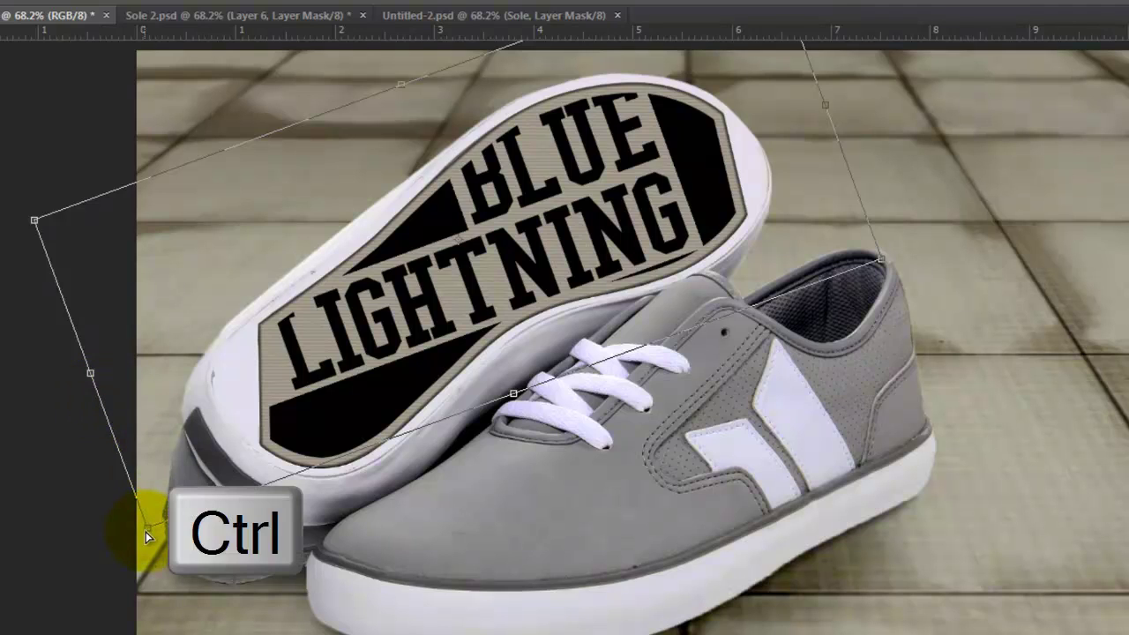
{"action": "left_click_drag", "start_coordinate": [146, 529], "coordinate": [147, 573]}
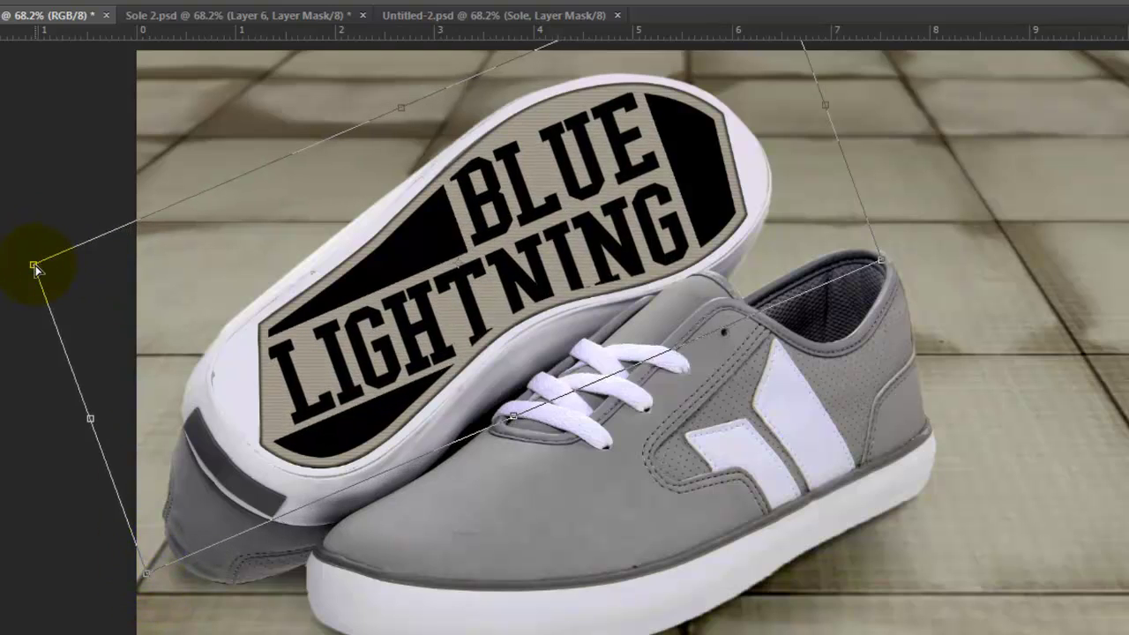
{"action": "key", "text": "ctrl"}
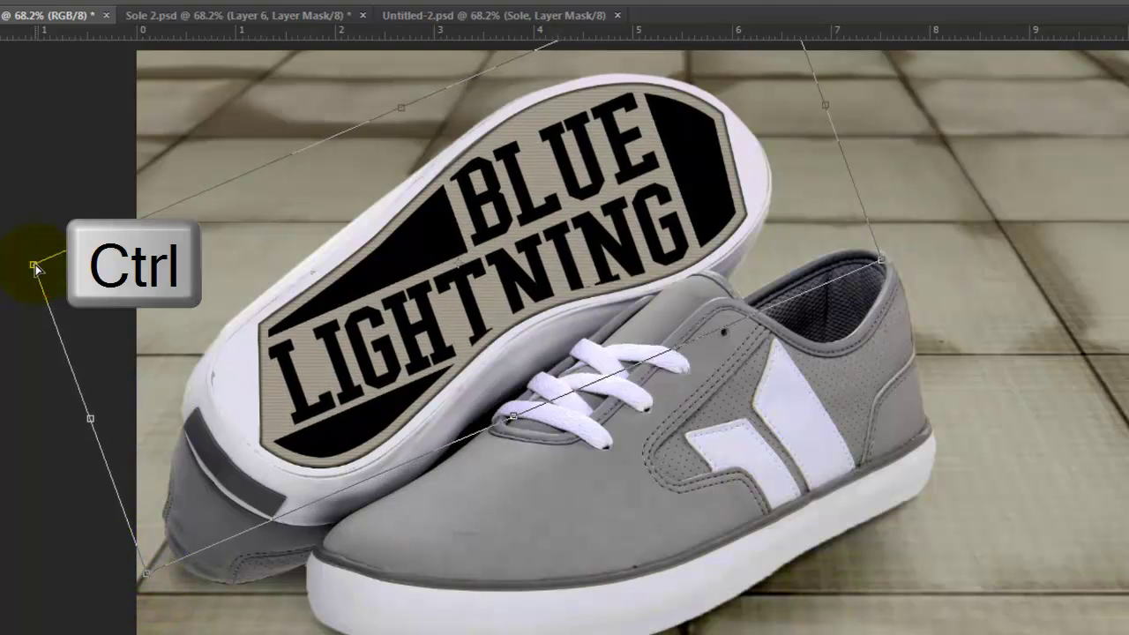
{"action": "left_click_drag", "start_coordinate": [35, 267], "coordinate": [126, 246]}
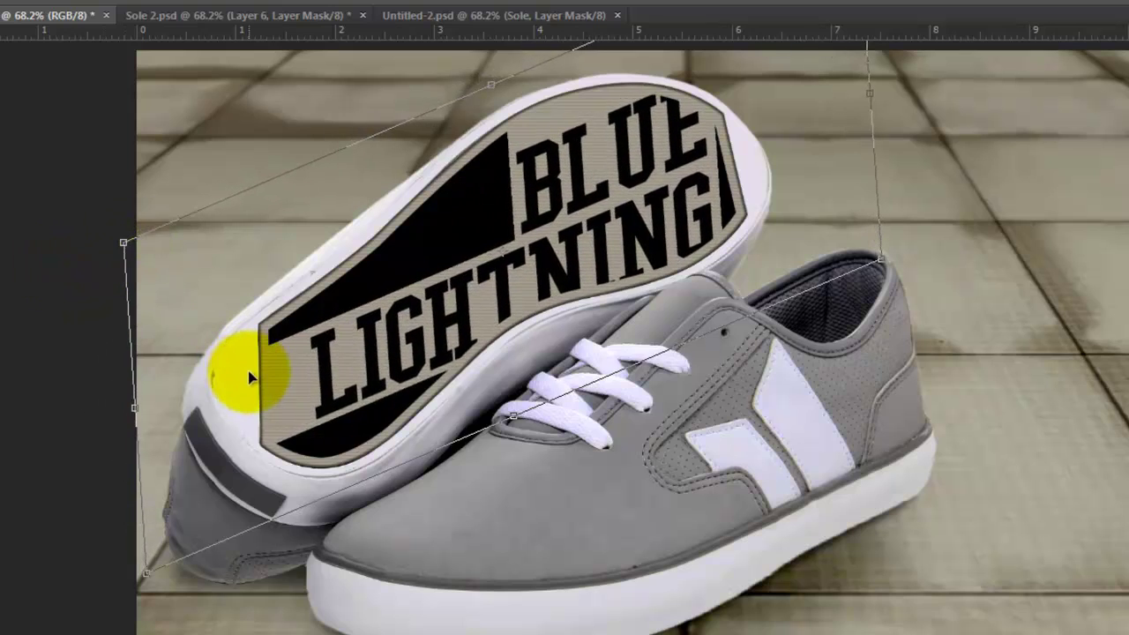
{"action": "left_click_drag", "start_coordinate": [232, 378], "coordinate": [187, 380]}
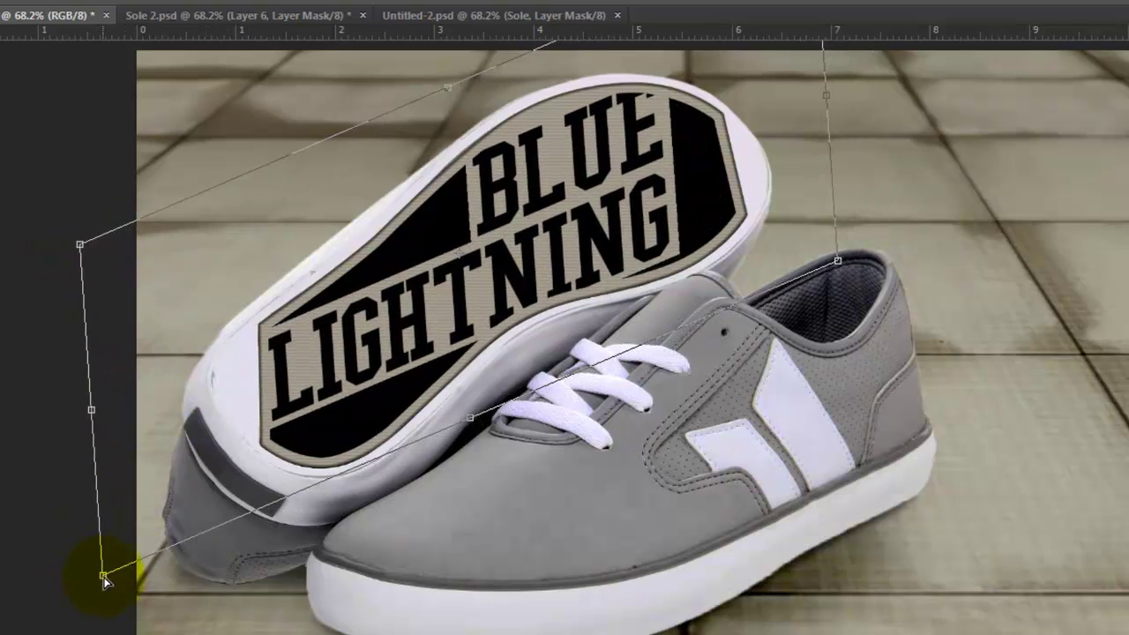
{"action": "left_click_drag", "start_coordinate": [104, 580], "coordinate": [97, 571]}
{"action": "mouse_move", "coordinate": [91, 251]}
{"action": "left_mouse_down"}
{"action": "mouse_move", "coordinate": [91, 232]}
{"action": "mouse_move", "coordinate": [101, 237]}
{"action": "left_mouse_up"}
{"action": "left_click_drag", "start_coordinate": [303, 300], "coordinate": [308, 300]}
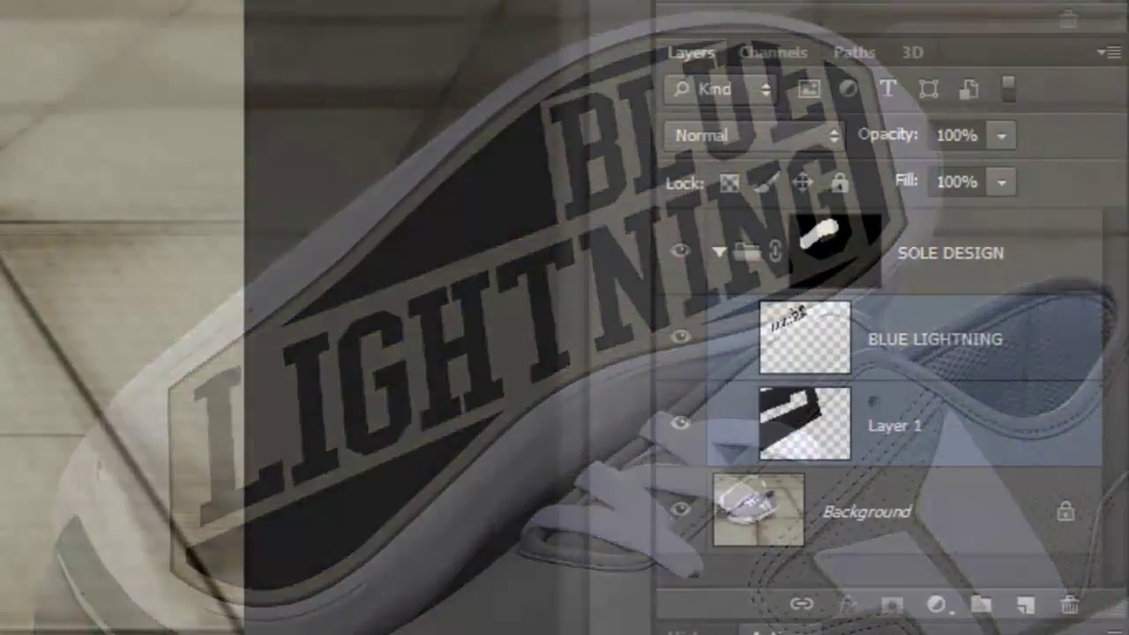
Select the black bands' shape, intersected with the SOLE DESIGN mask.
{"action": "left_click", "coordinate": [736, 428], "text": "shift"}
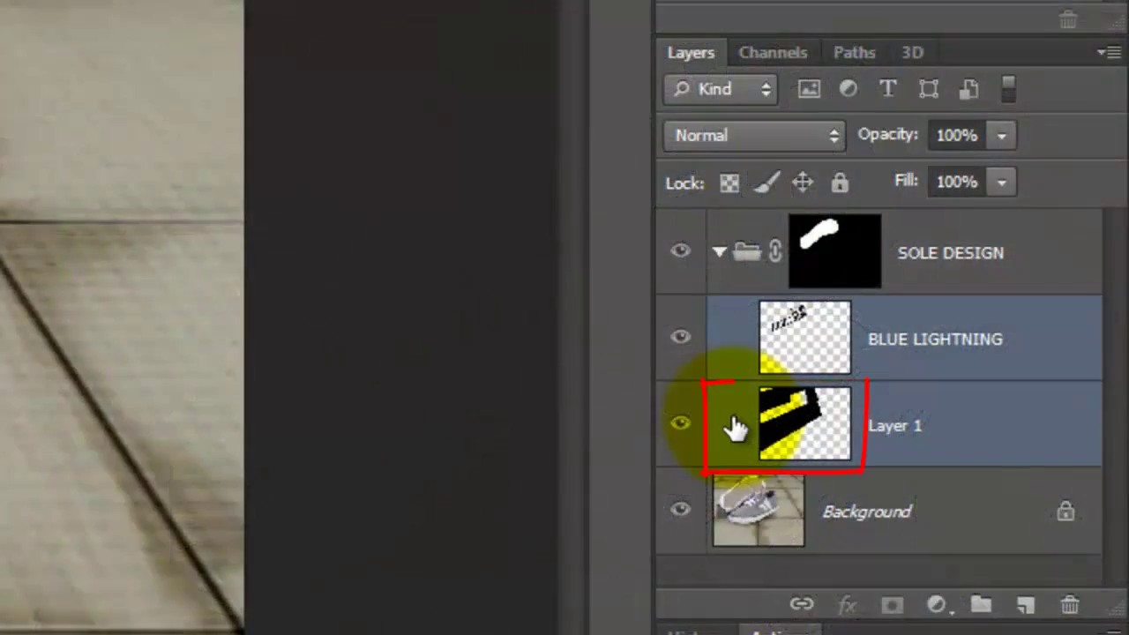
{"action": "left_click", "coordinate": [760, 427]}
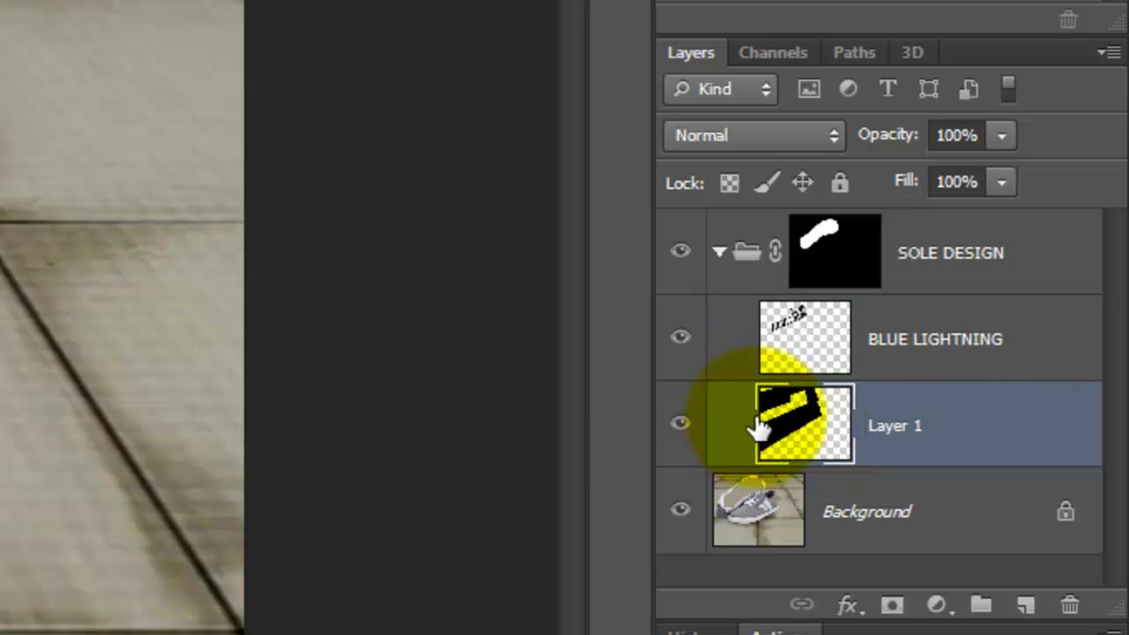
{"action": "left_click", "coordinate": [783, 423], "text": "ctrl"}
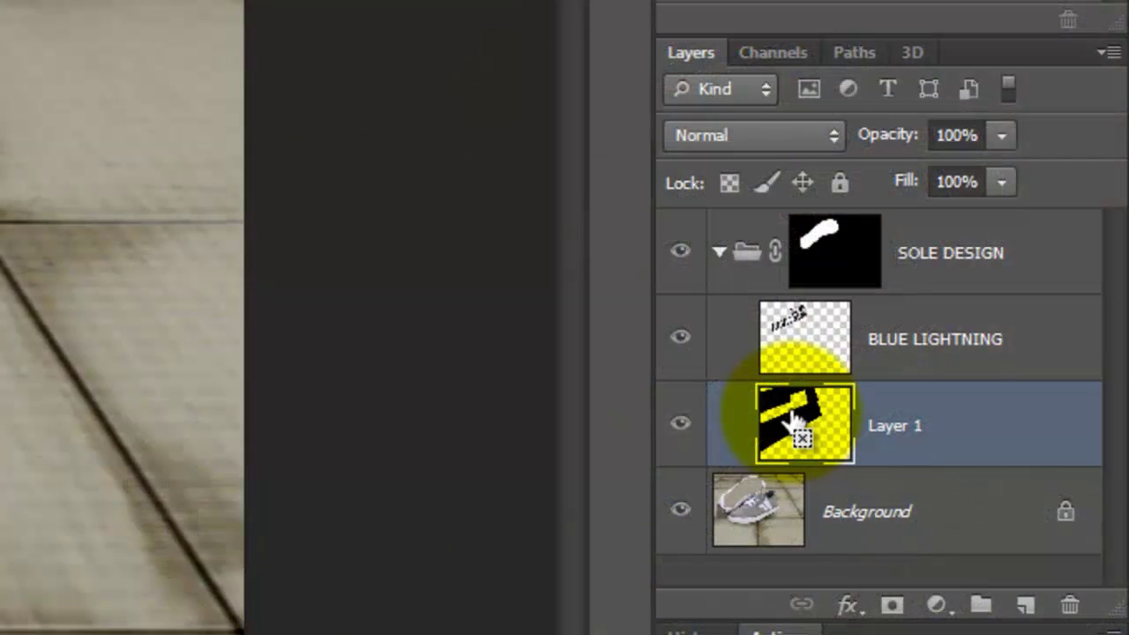
{"action": "left_click", "coordinate": [829, 238]}
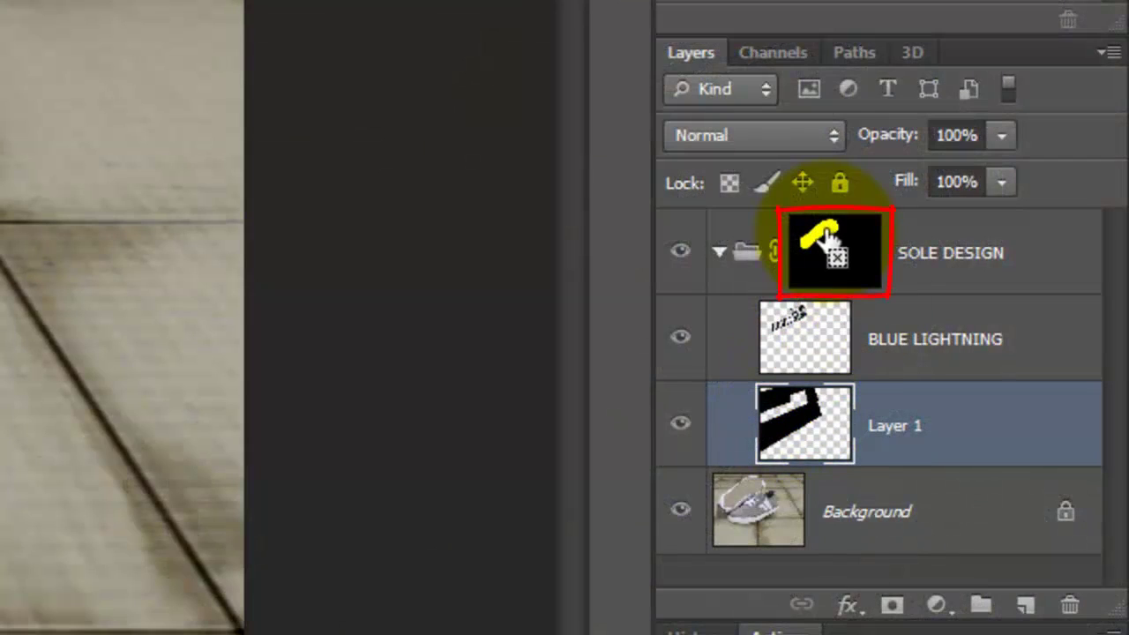
{"action": "left_click", "coordinate": [824, 244], "text": "ctrl+alt+shift"}
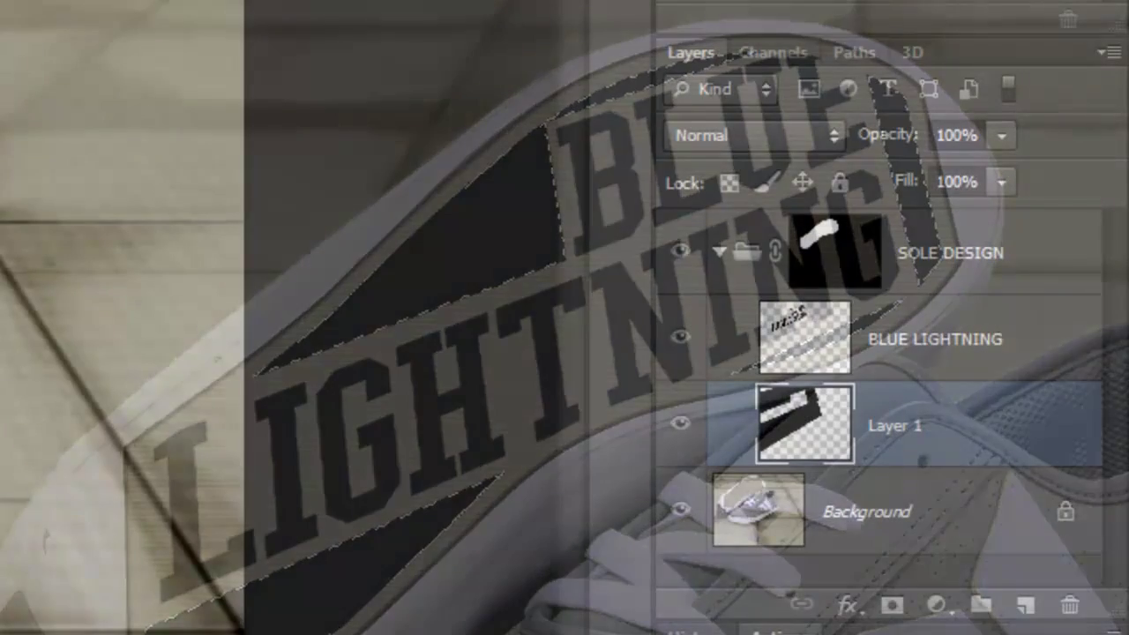
Delete the black-band layer and add a new empty layer beneath BLUE LIGHTNING.
{"action": "left_click", "coordinate": [880, 391]}
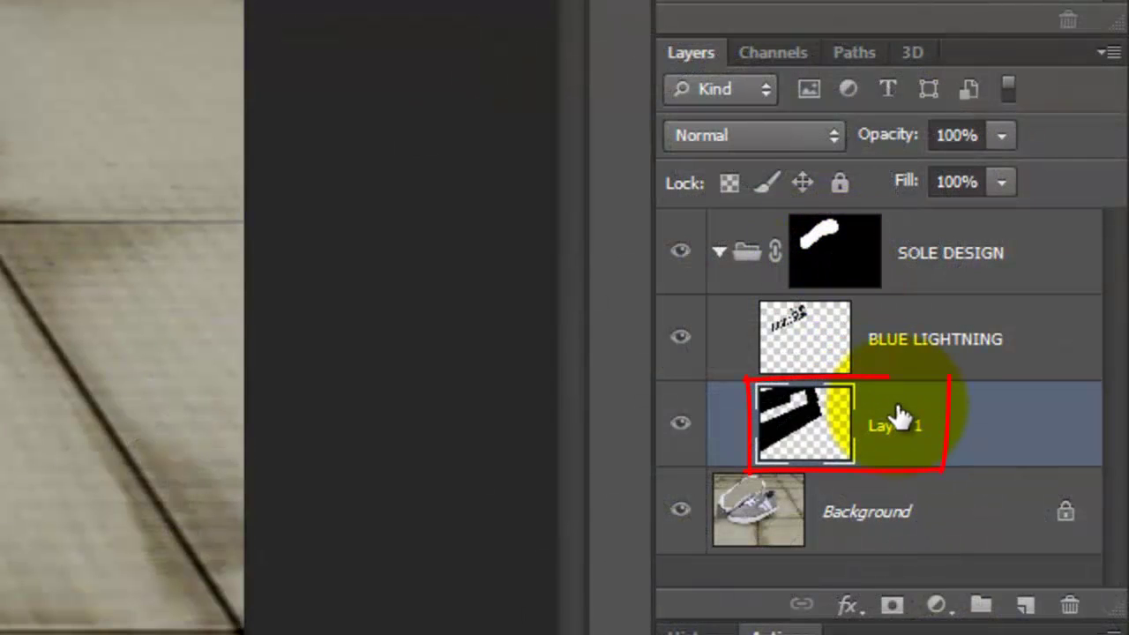
{"action": "left_click_drag", "start_coordinate": [899, 415], "coordinate": [1069, 607]}
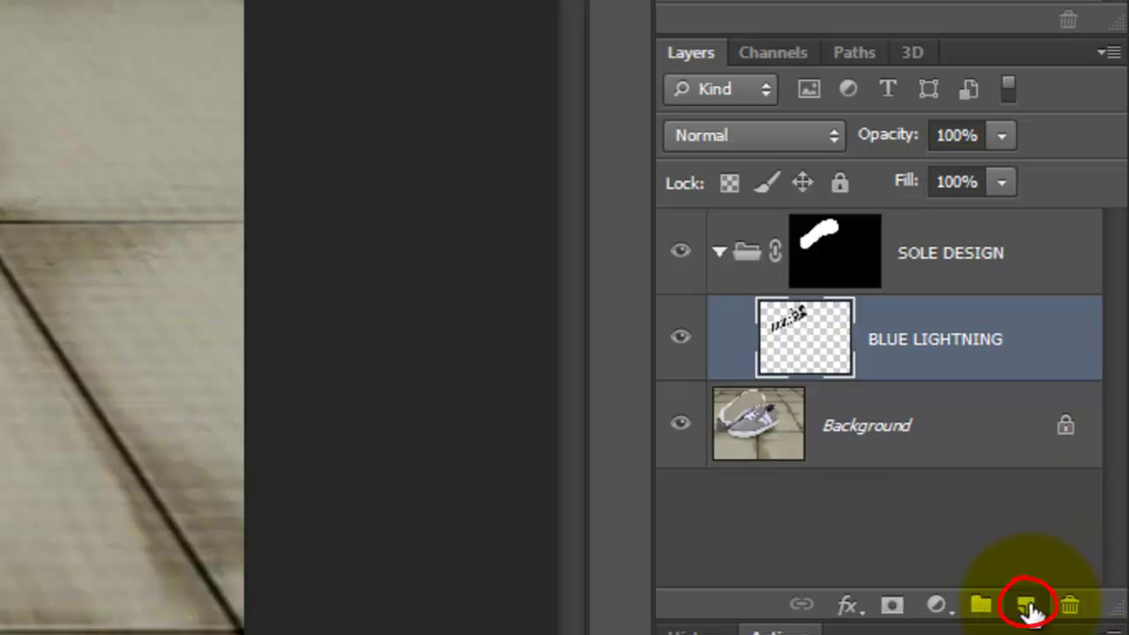
{"action": "key", "text": "ctrl"}
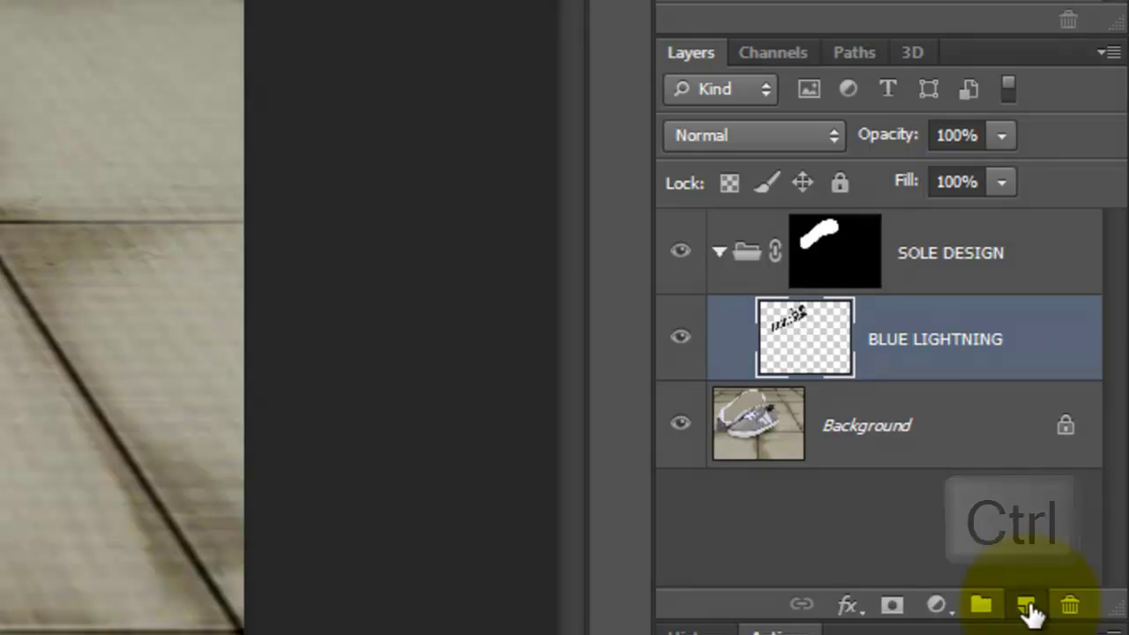
{"action": "left_click", "coordinate": [1027, 607], "text": "ctrl"}
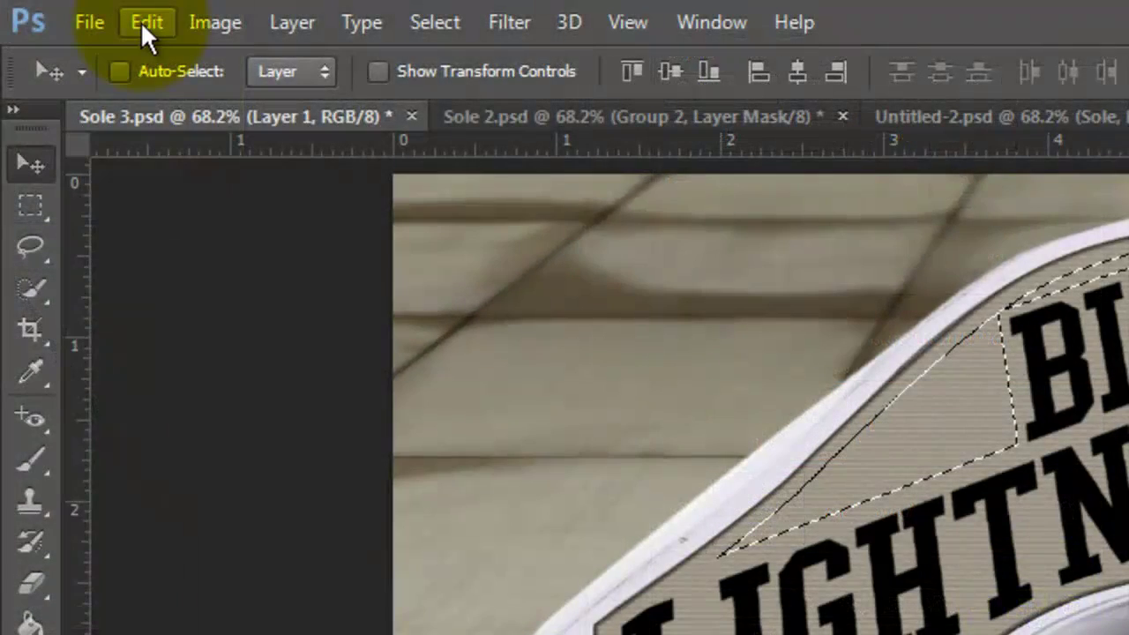
Stroke the band selection 15 px black, inside, then deselect.
{"action": "left_click", "coordinate": [142, 21]}
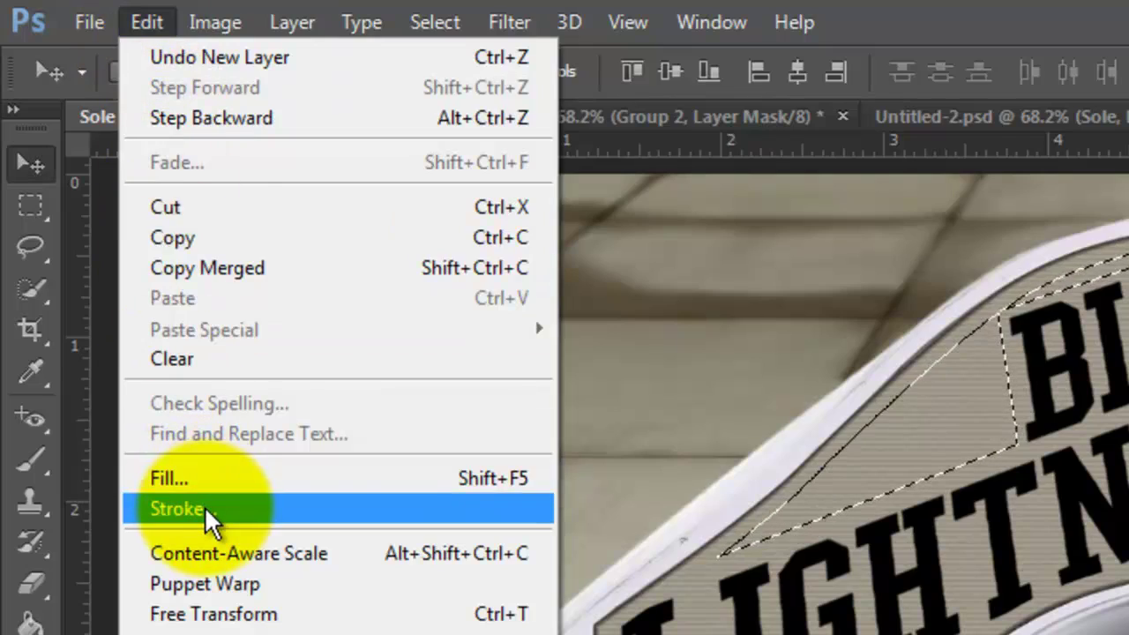
{"action": "left_click", "coordinate": [205, 508]}
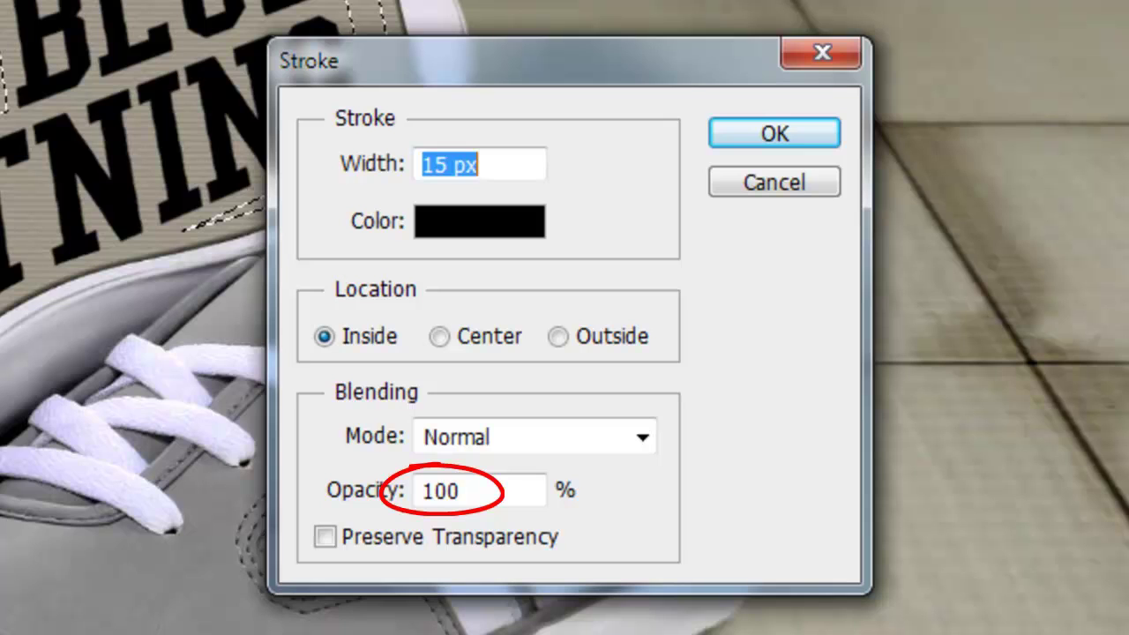
{"action": "left_click", "coordinate": [758, 135]}
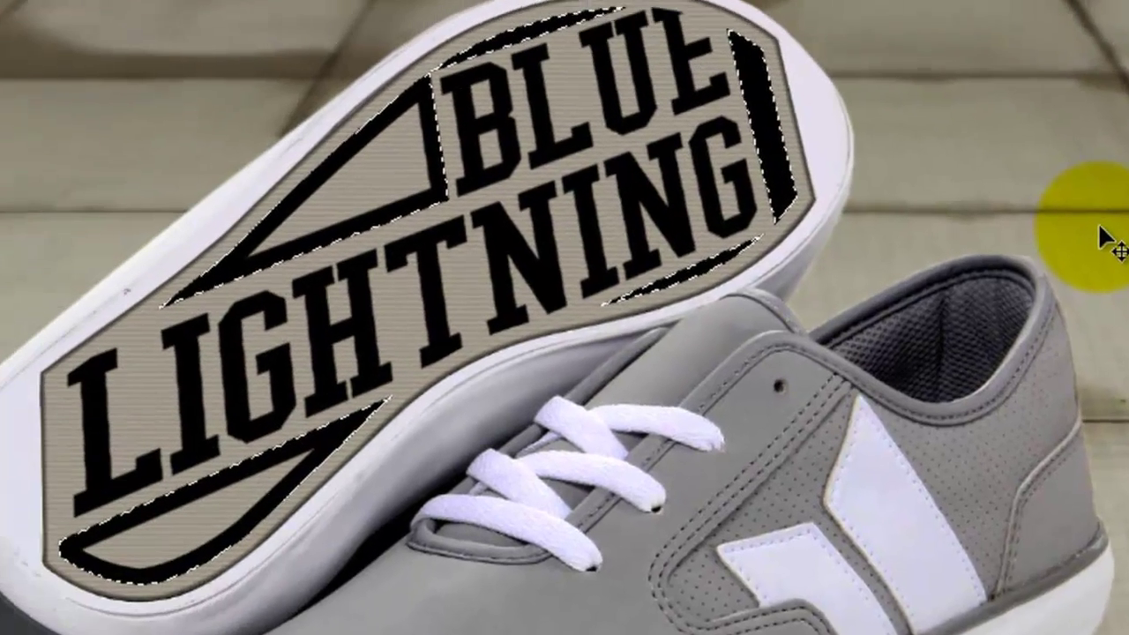
{"action": "key", "text": "ctrl+d"}
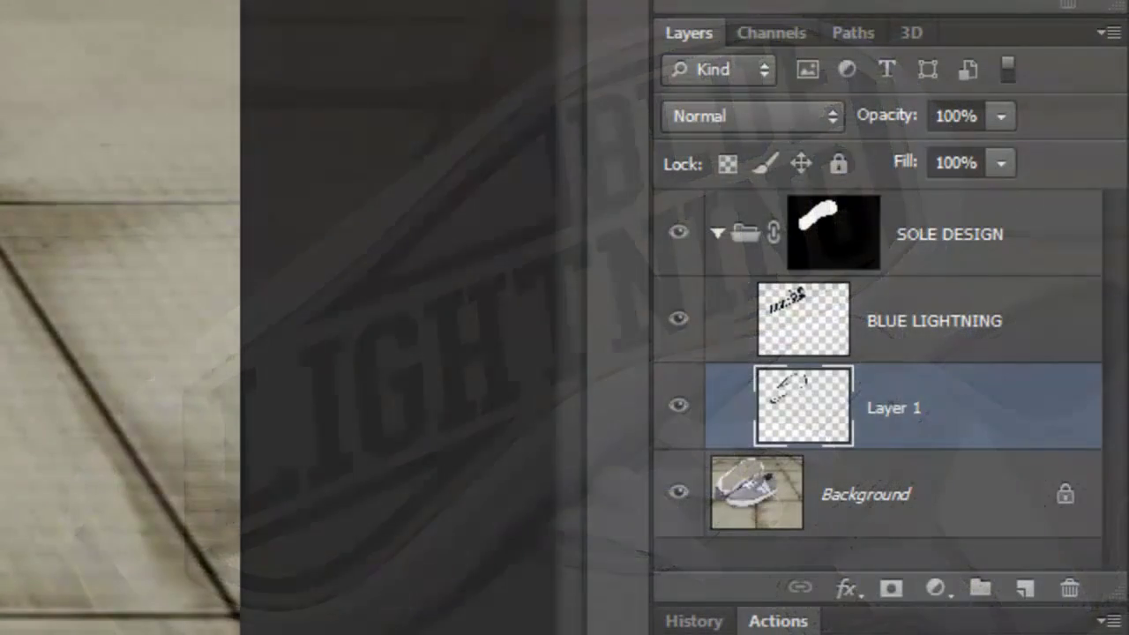
Rename the new stroke layer to BORDERS.
{"action": "double_click", "coordinate": [834, 406]}
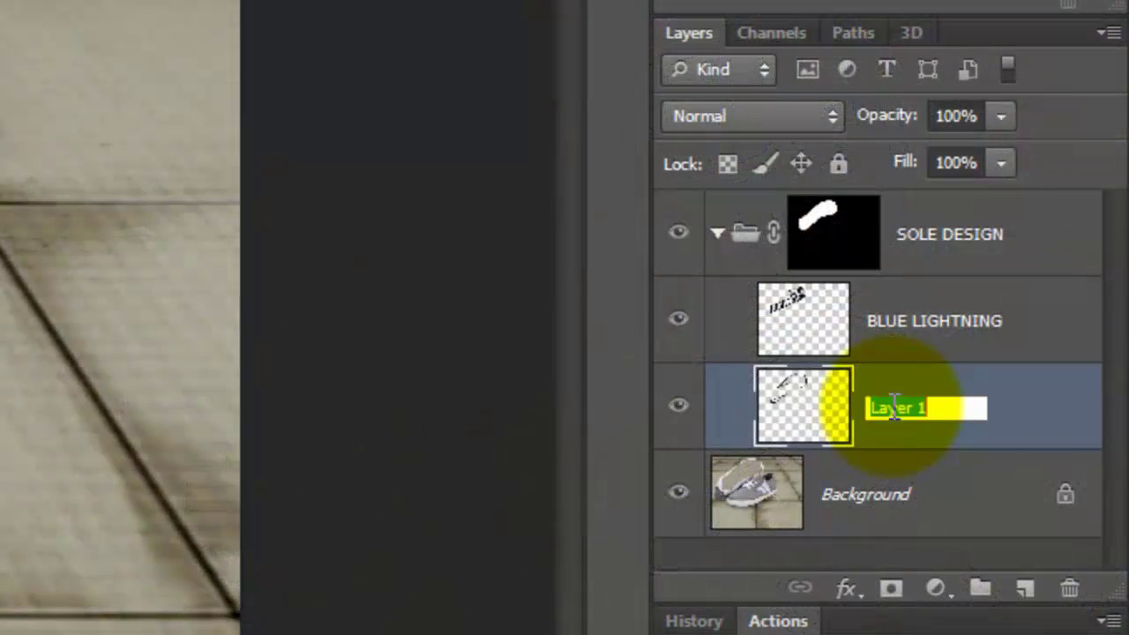
{"action": "type", "text": "BORDERS"}
{"action": "key", "text": "Return"}
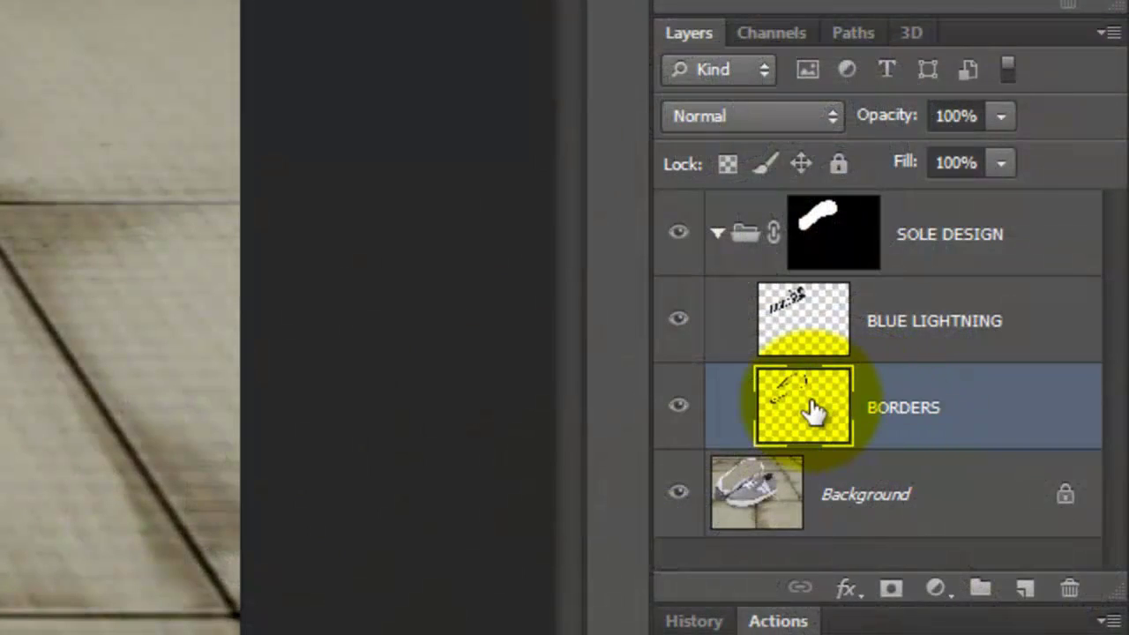
Set the SOLE DESIGN group's Fill to 0%.
{"action": "left_click", "coordinate": [756, 239]}
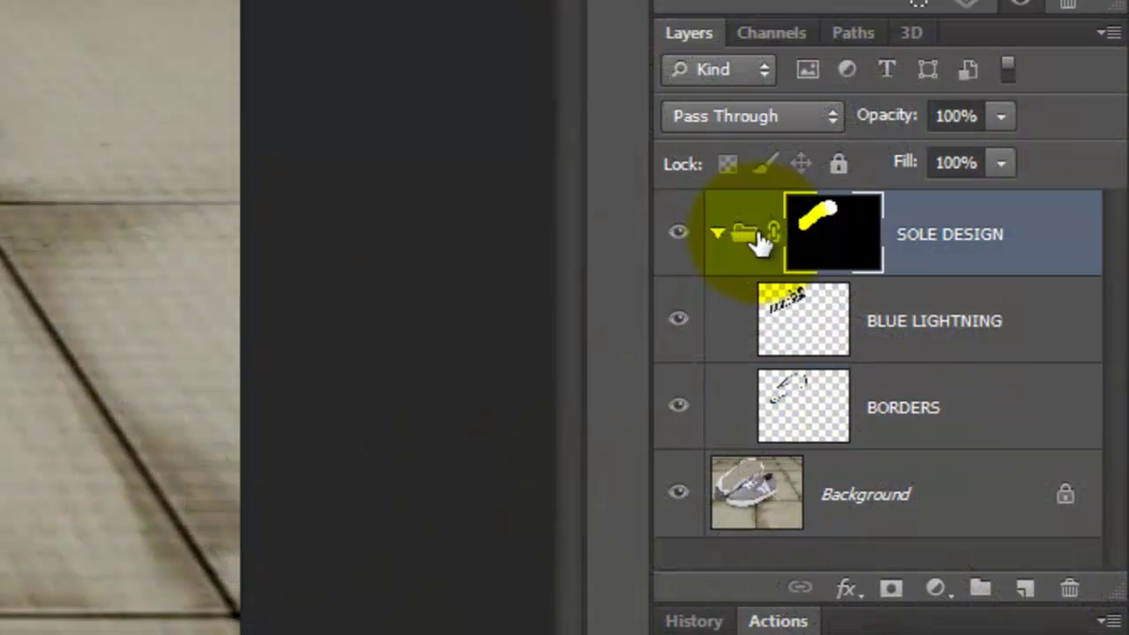
{"action": "left_click", "coordinate": [1004, 162]}
{"action": "left_click_drag", "start_coordinate": [997, 200], "coordinate": [806, 202]}
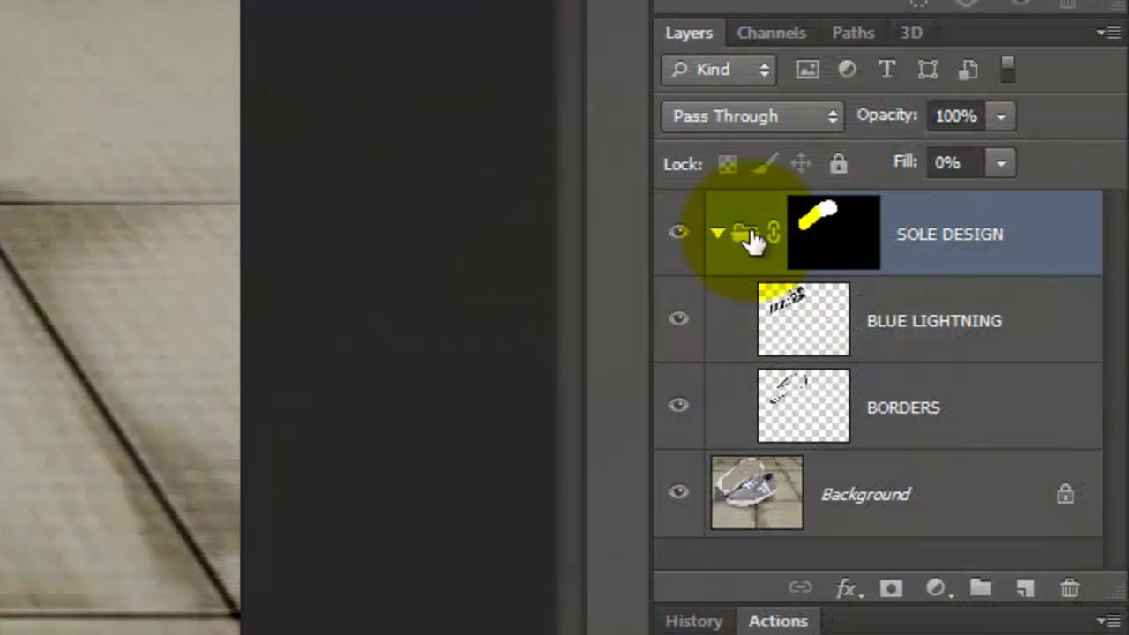
Add a white Linear Dodge (Add) inner shadow: 15% opacity, 122° angle, 4 px distance, size 0.
{"action": "double_click", "coordinate": [749, 238]}
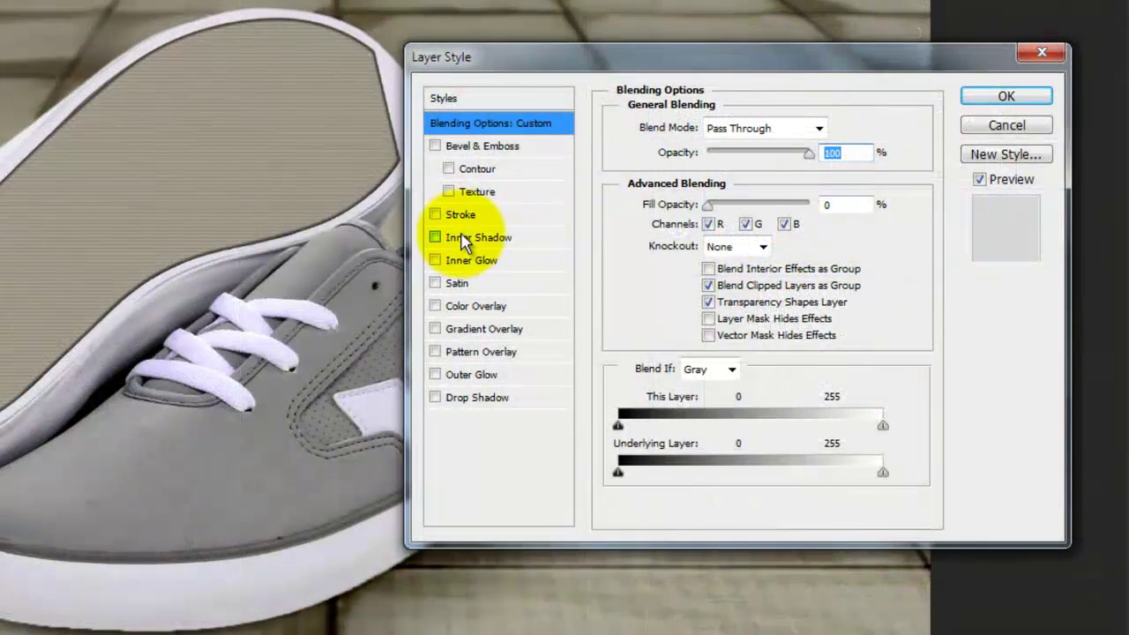
{"action": "left_click", "coordinate": [464, 239]}
{"action": "left_click", "coordinate": [803, 129]}
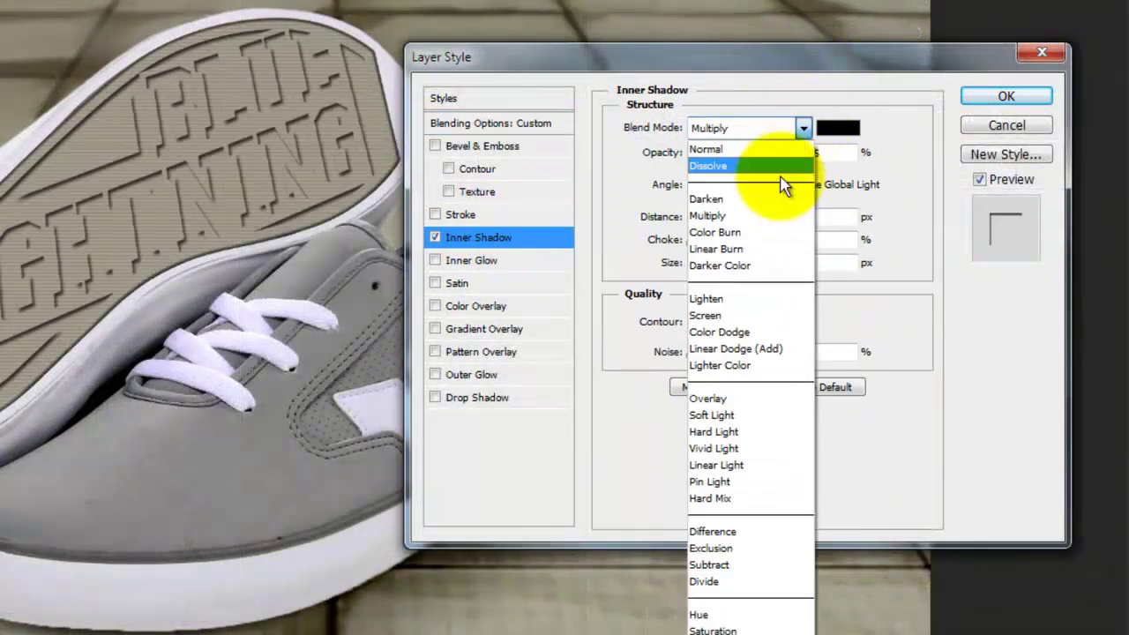
{"action": "left_click", "coordinate": [752, 348]}
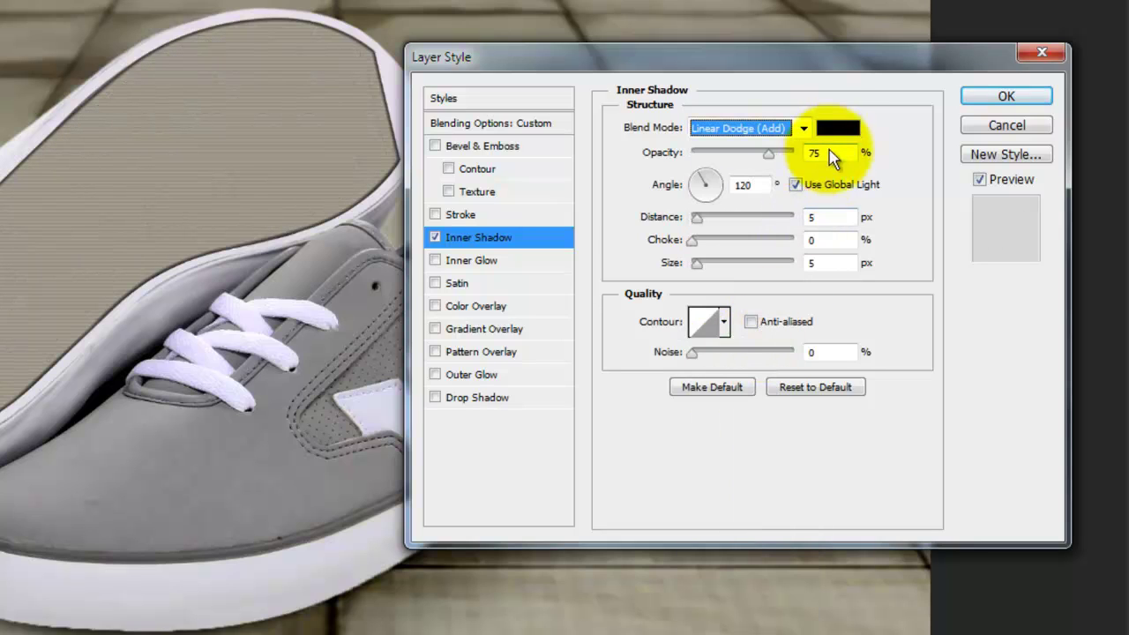
{"action": "left_click", "coordinate": [835, 129]}
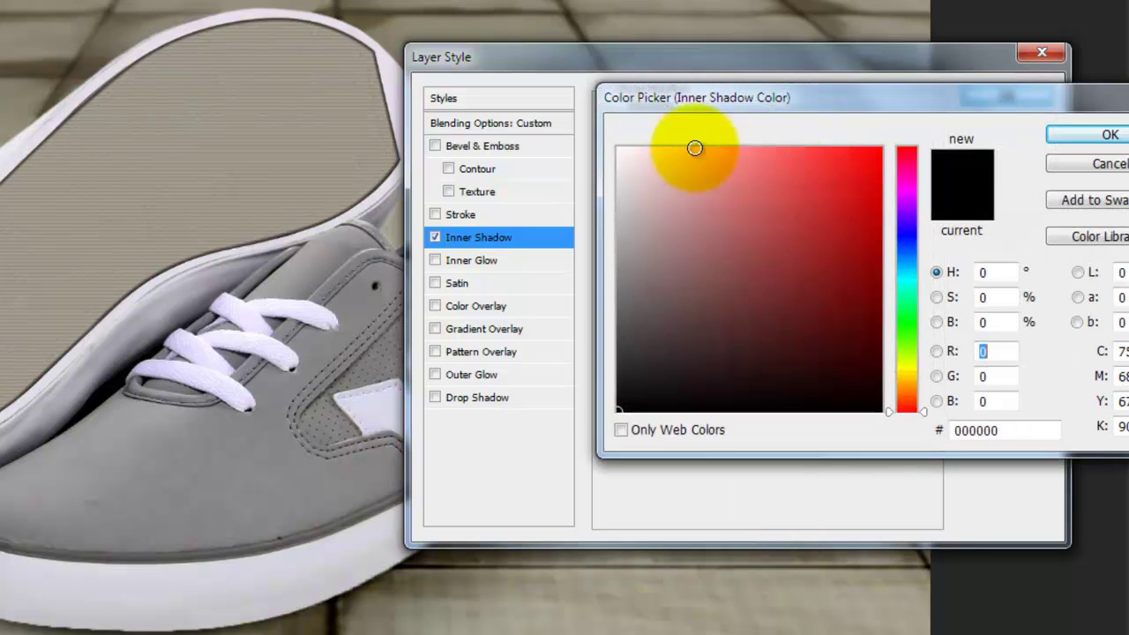
{"action": "left_click_drag", "start_coordinate": [693, 146], "coordinate": [617, 143]}
{"action": "left_click", "coordinate": [1069, 135]}
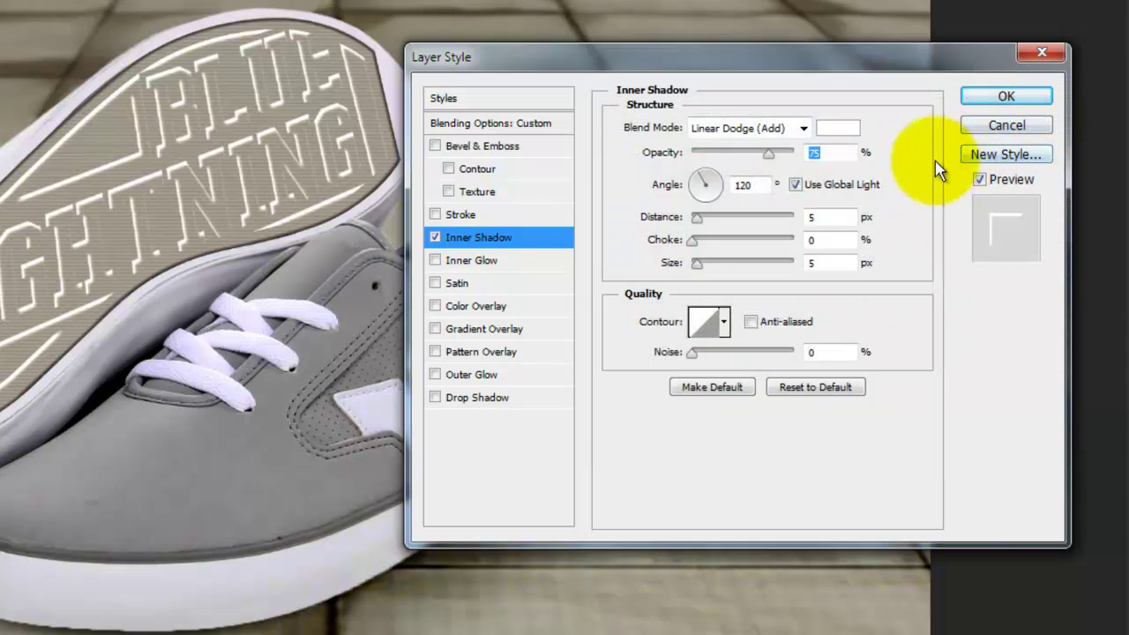
{"action": "type", "text": "15"}
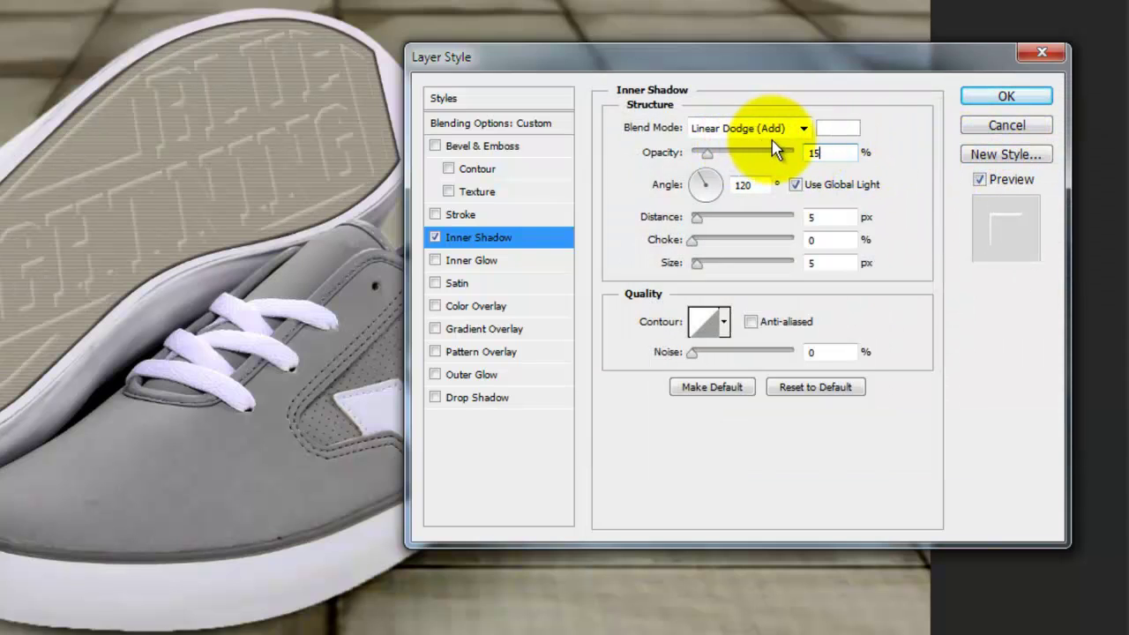
{"action": "left_click", "coordinate": [746, 184]}
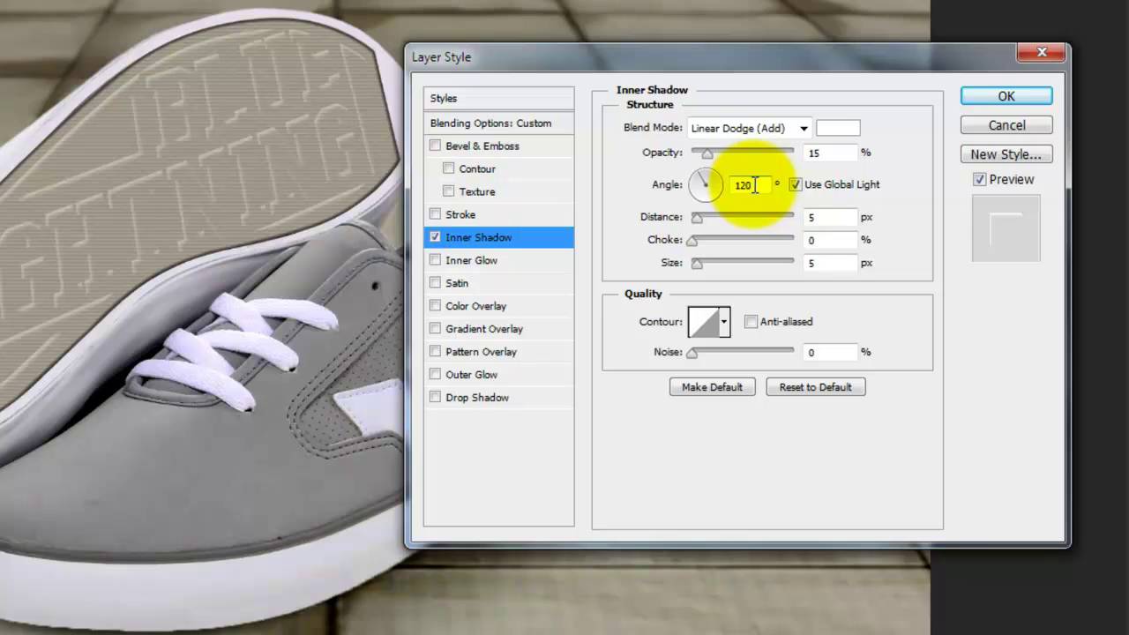
{"action": "type", "text": "1"}
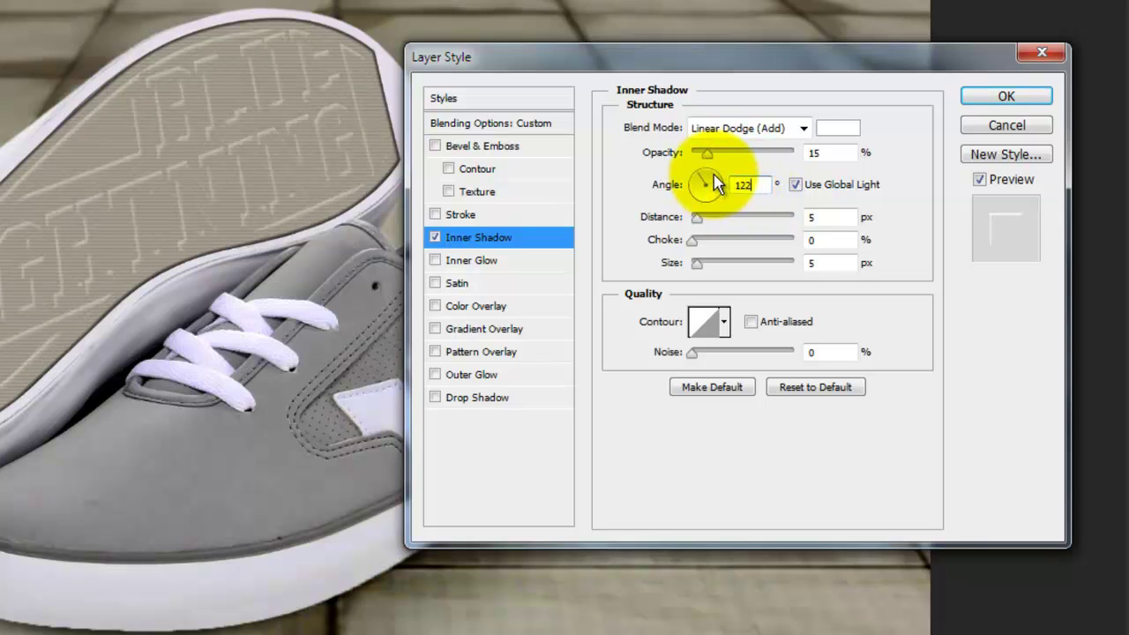
{"action": "double_click", "coordinate": [826, 219]}
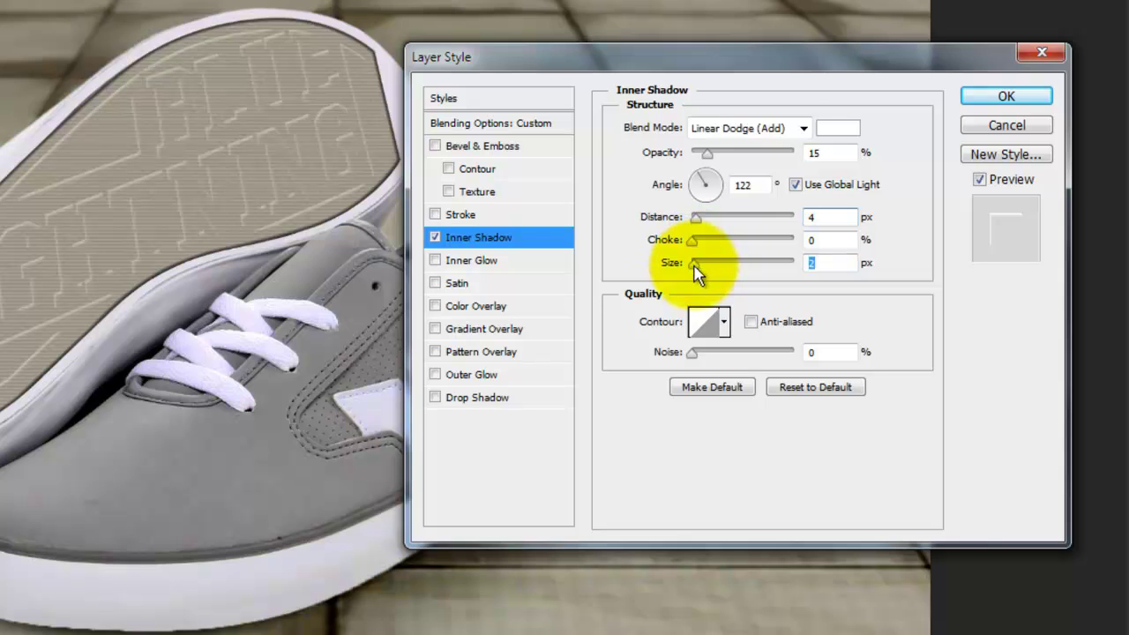
{"action": "left_click_drag", "start_coordinate": [696, 274], "coordinate": [661, 262]}
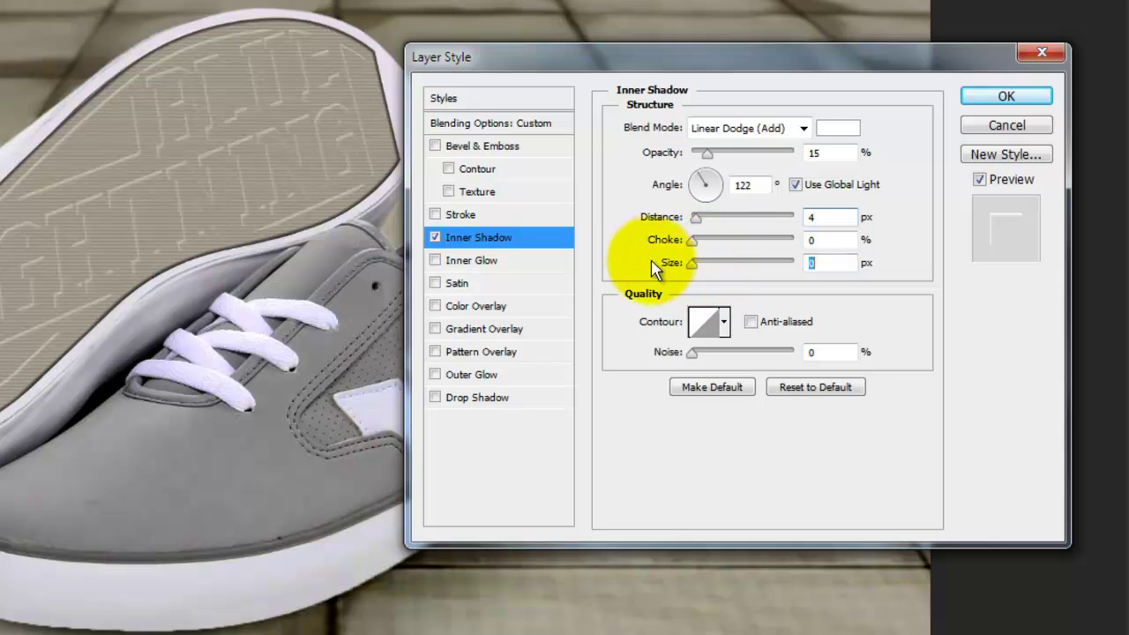
Add a black Multiply outer glow at 30% opacity, spread 5, size 10.
{"action": "left_click", "coordinate": [473, 374]}
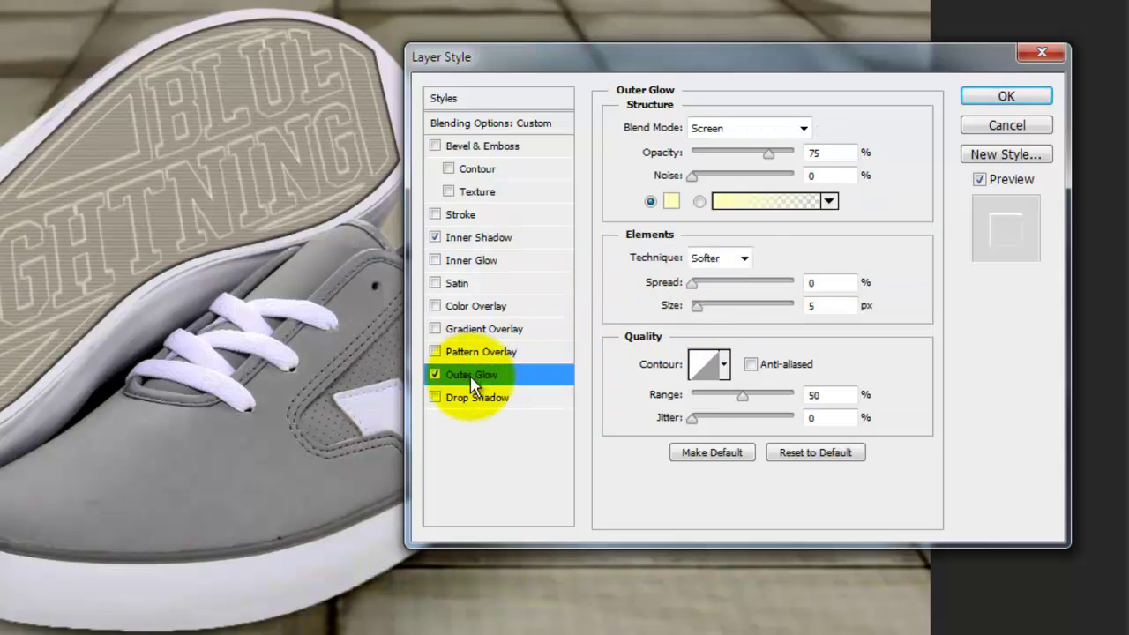
{"action": "left_click", "coordinate": [672, 205]}
{"action": "left_click_drag", "start_coordinate": [644, 335], "coordinate": [574, 436]}
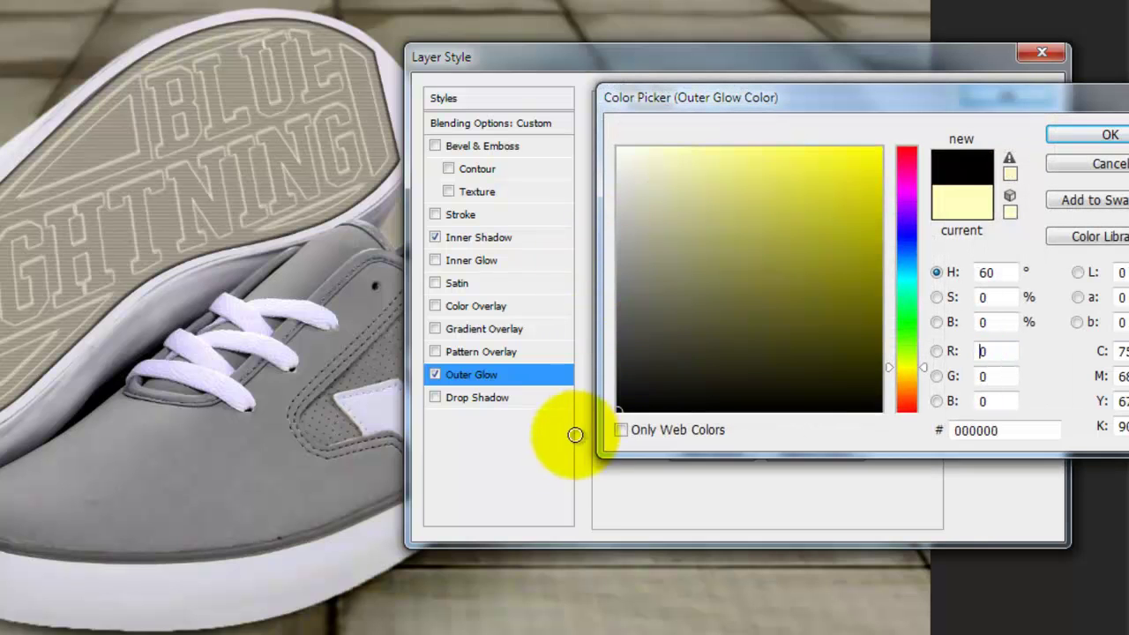
{"action": "left_click", "coordinate": [1082, 135]}
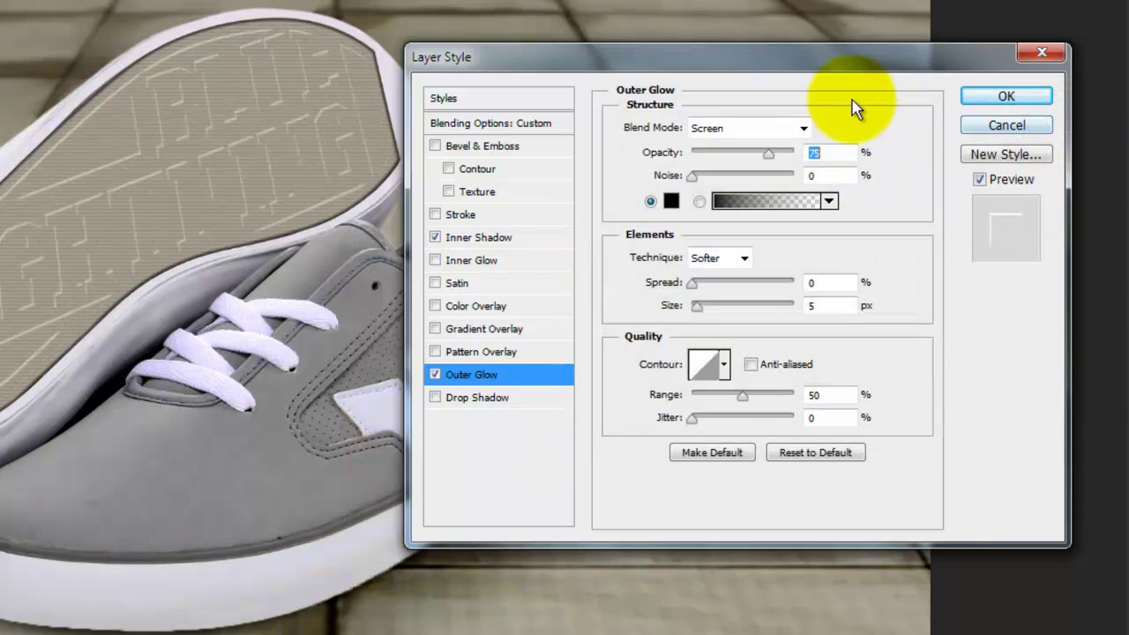
{"action": "left_click", "coordinate": [802, 128]}
{"action": "left_click", "coordinate": [737, 215]}
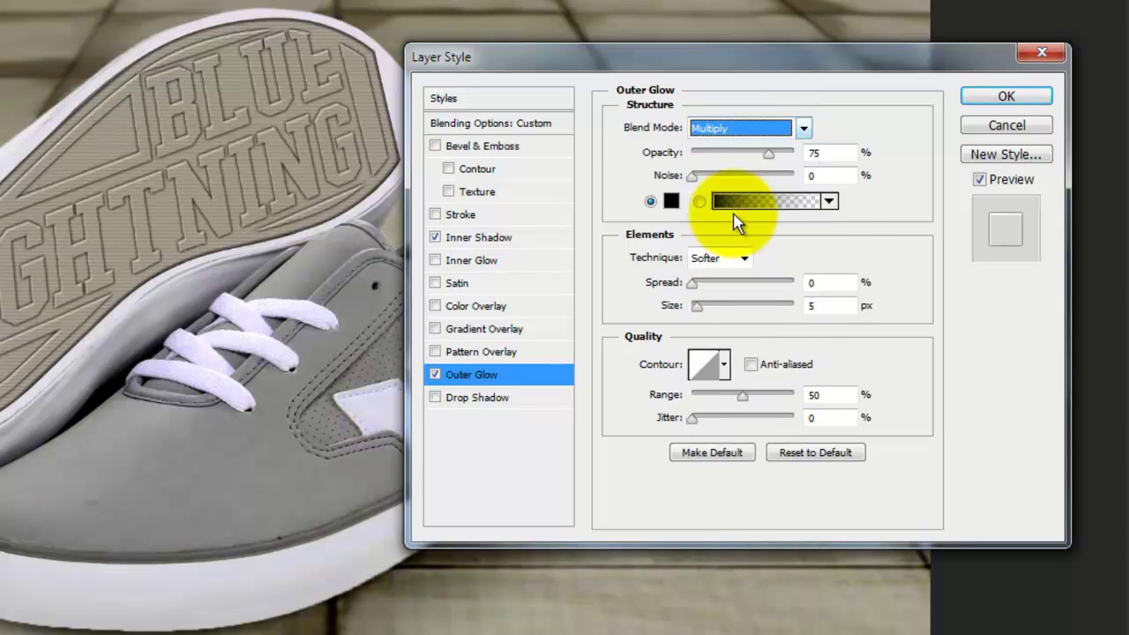
{"action": "double_click", "coordinate": [830, 152]}
{"action": "type", "text": "30"}
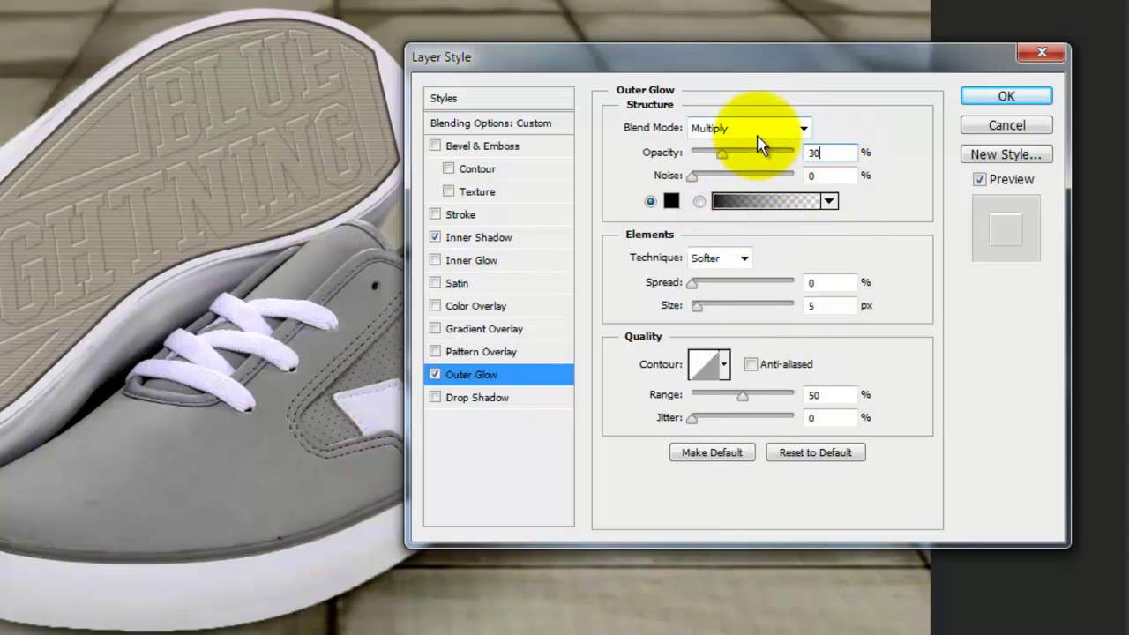
{"action": "double_click", "coordinate": [825, 282]}
{"action": "double_click", "coordinate": [808, 305]}
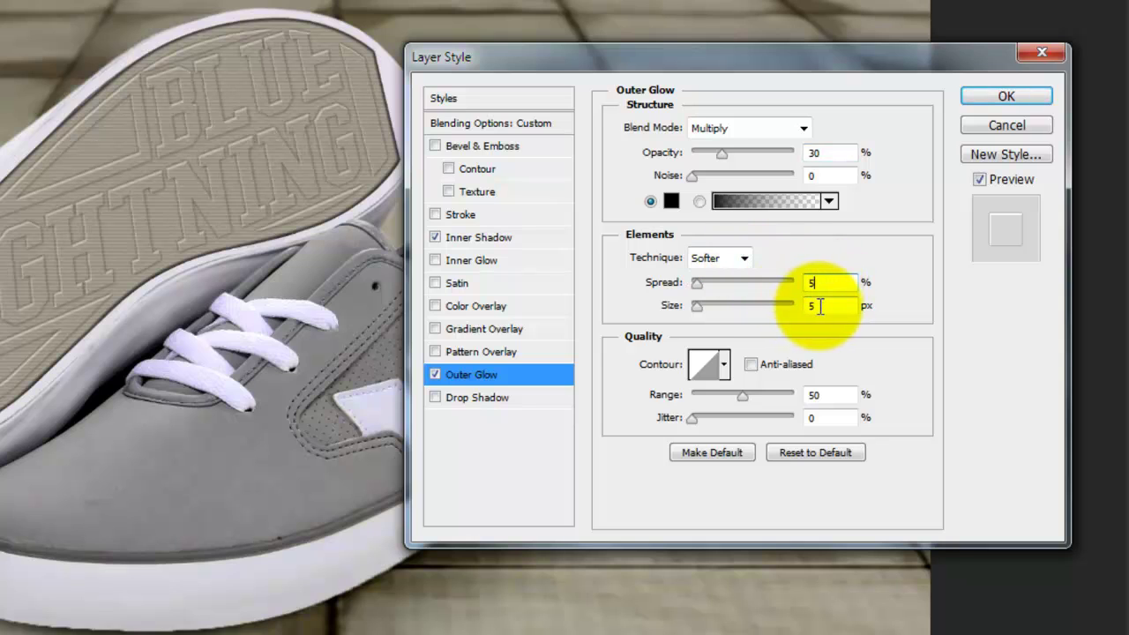
{"action": "type", "text": "10"}
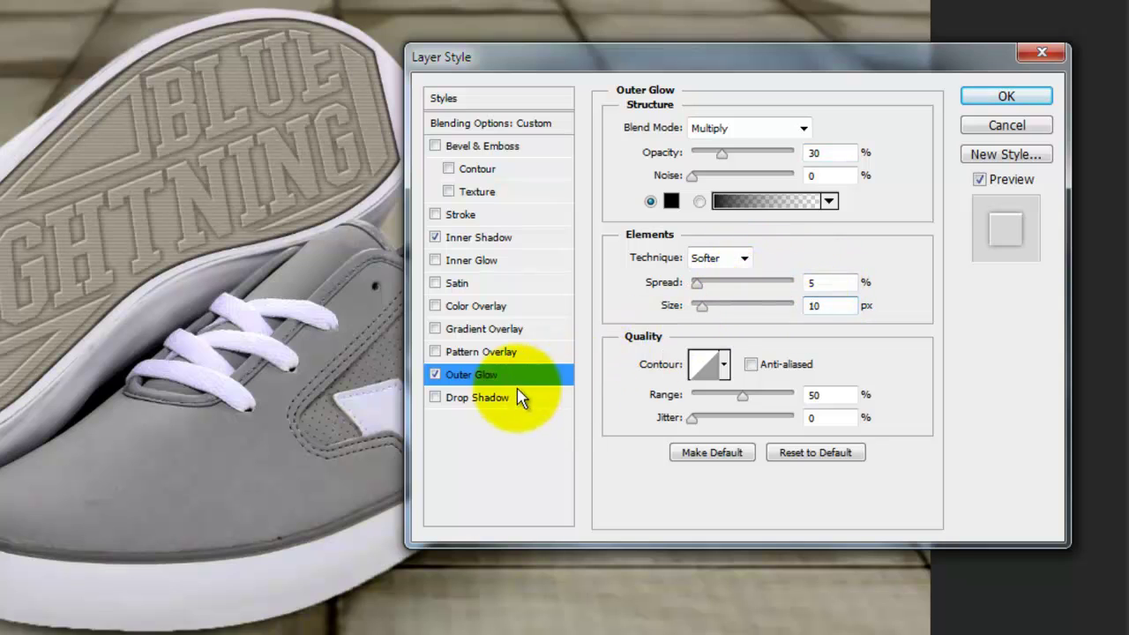
Add a 50% drop shadow at 50° without global light, distance 7, size 0, and apply.
{"action": "left_click", "coordinate": [476, 402]}
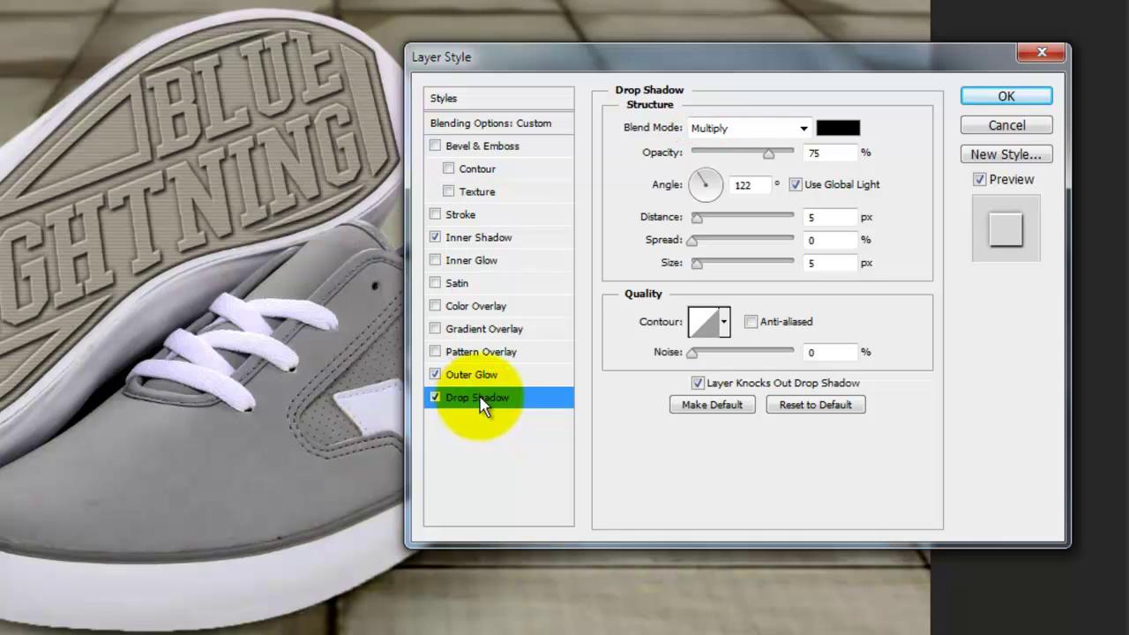
{"action": "double_click", "coordinate": [820, 152]}
{"action": "type", "text": "50"}
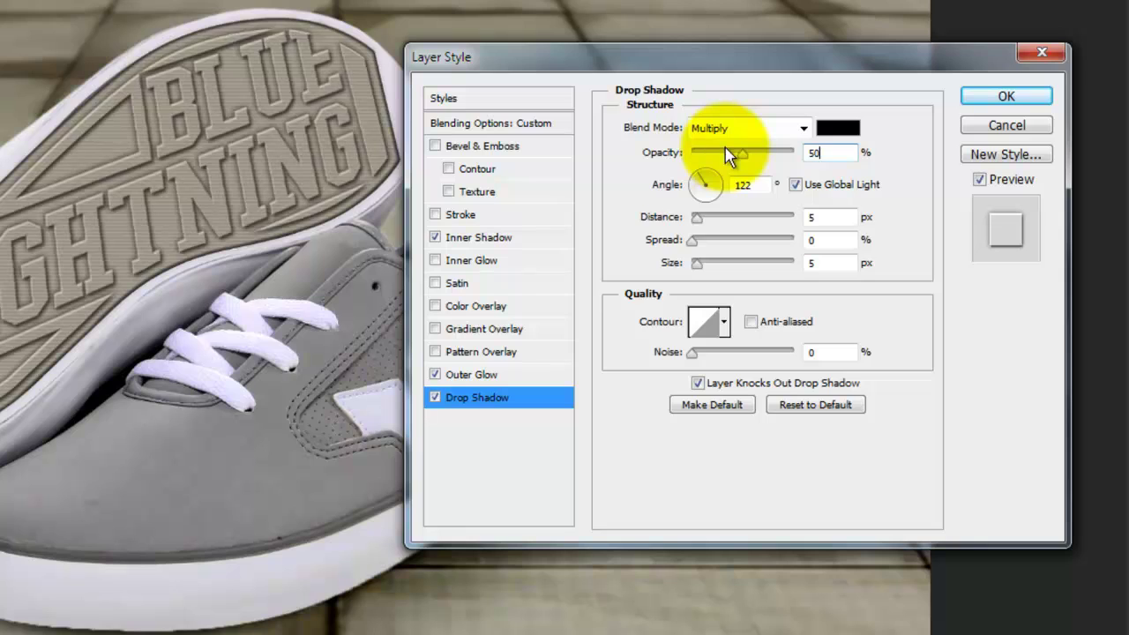
{"action": "left_click", "coordinate": [794, 185]}
{"action": "left_click", "coordinate": [794, 185]}
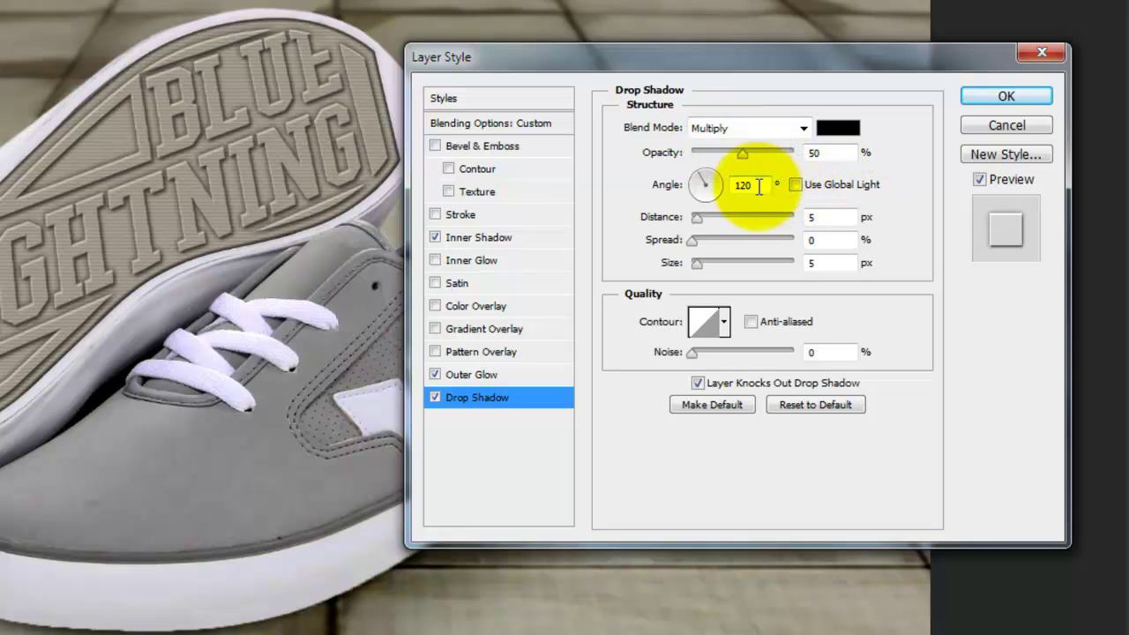
{"action": "left_click", "coordinate": [708, 183]}
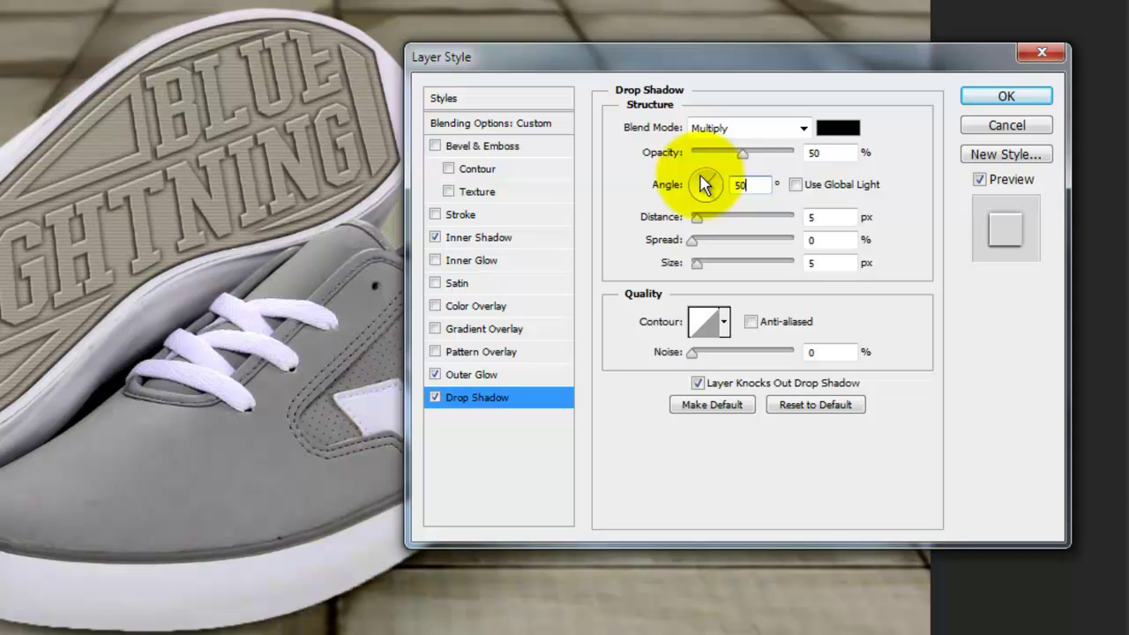
{"action": "key", "text": "Tab"}
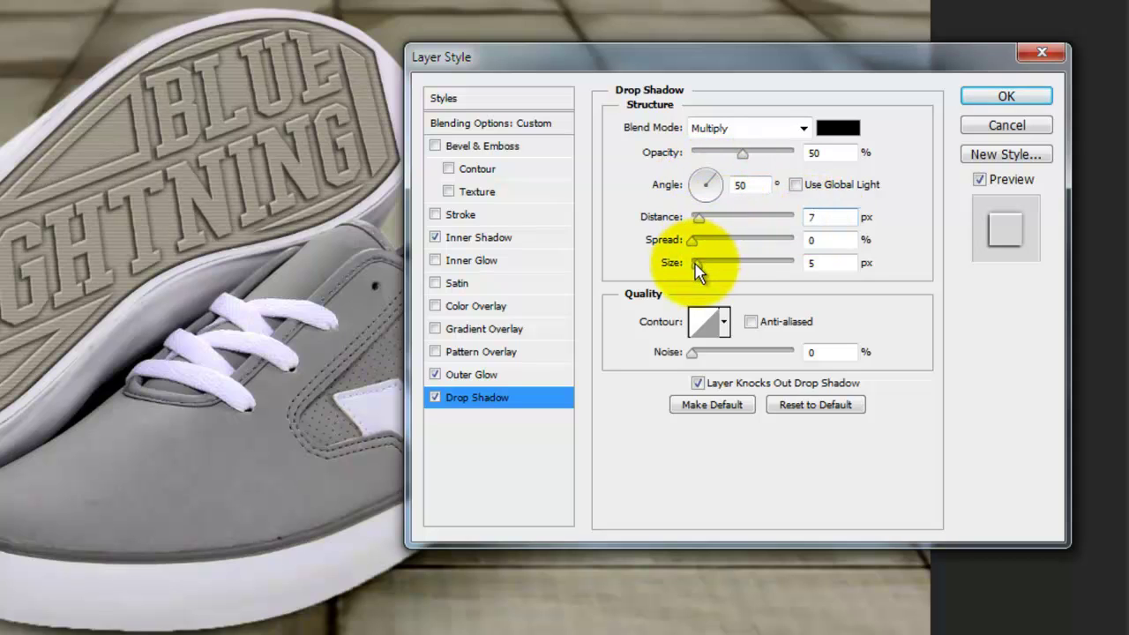
{"action": "left_click_drag", "start_coordinate": [696, 265], "coordinate": [685, 262]}
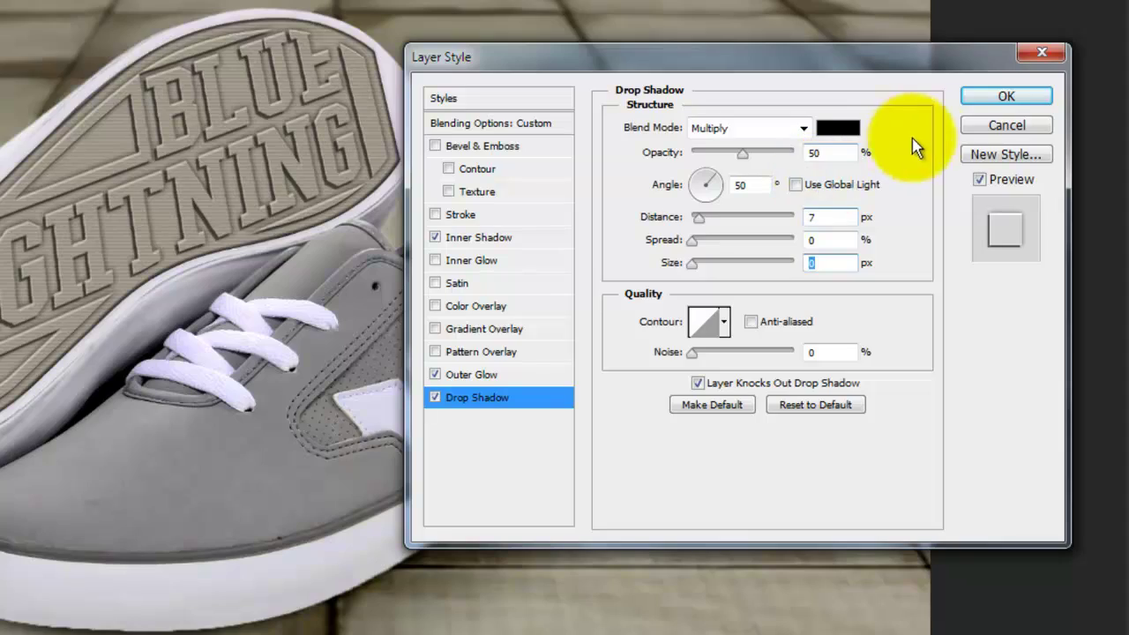
{"action": "left_click", "coordinate": [1005, 97]}
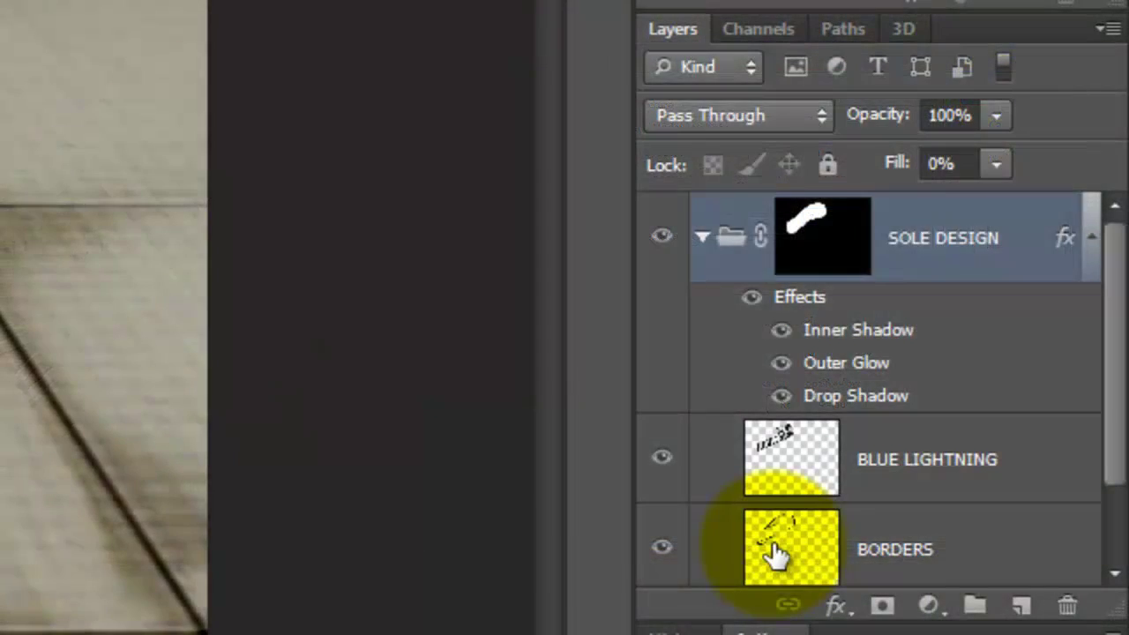
Fill a new Layer 1 above SOLE DESIGN with black in the shape of the BORDERS and BLUE LIGHTNING artwork.
{"action": "left_click", "coordinate": [783, 542], "text": "ctrl"}
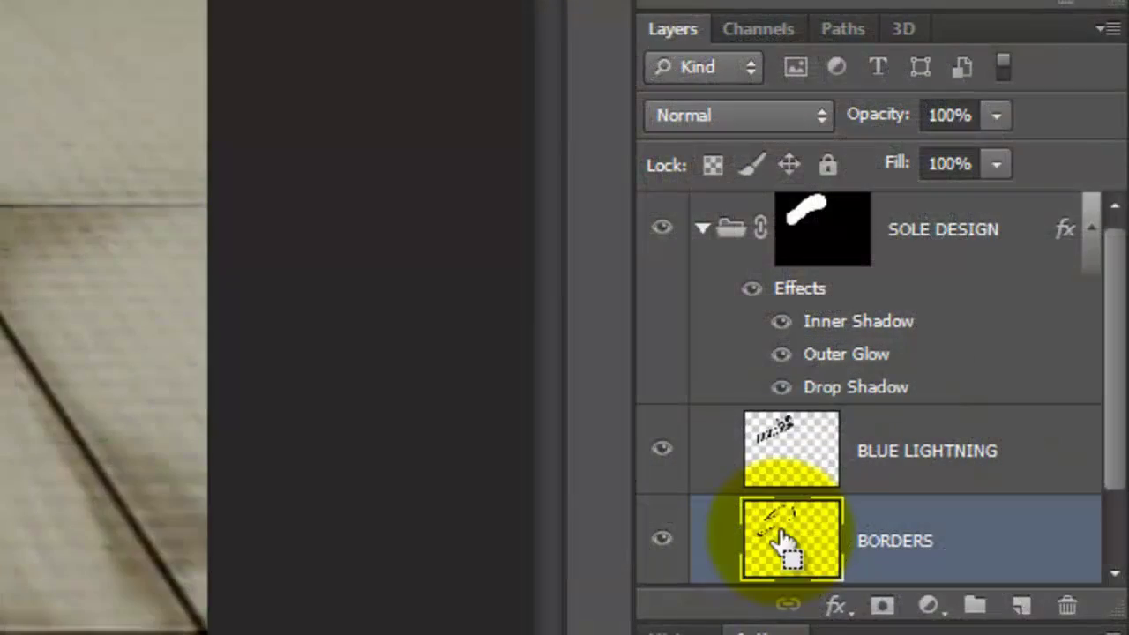
{"action": "key", "text": "shift"}
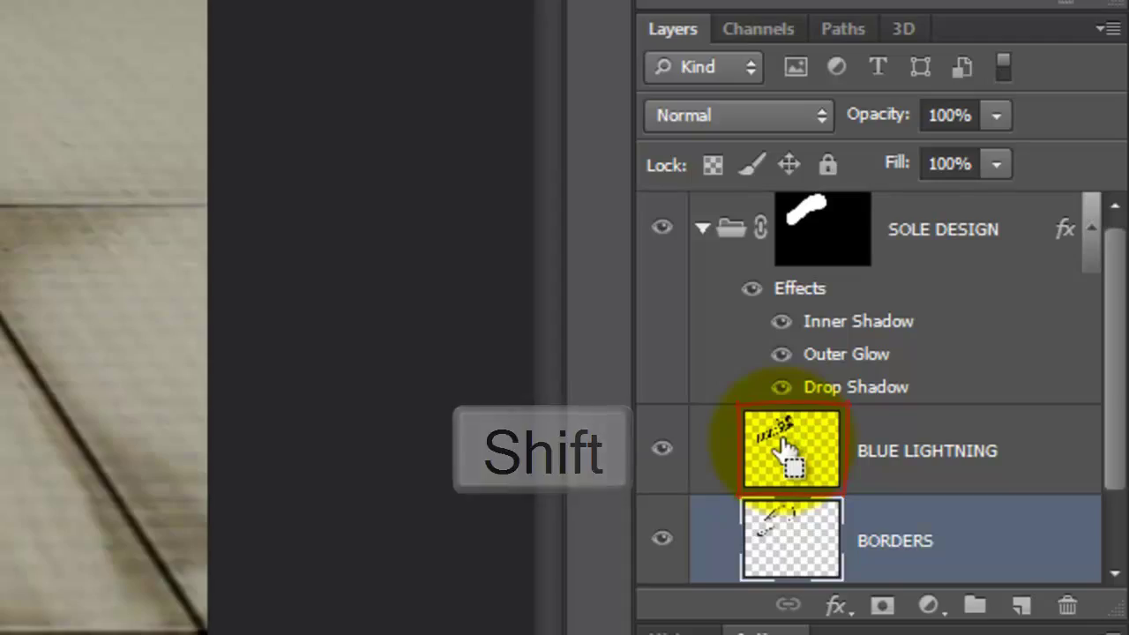
{"action": "left_click", "coordinate": [787, 448], "text": "ctrl+shift"}
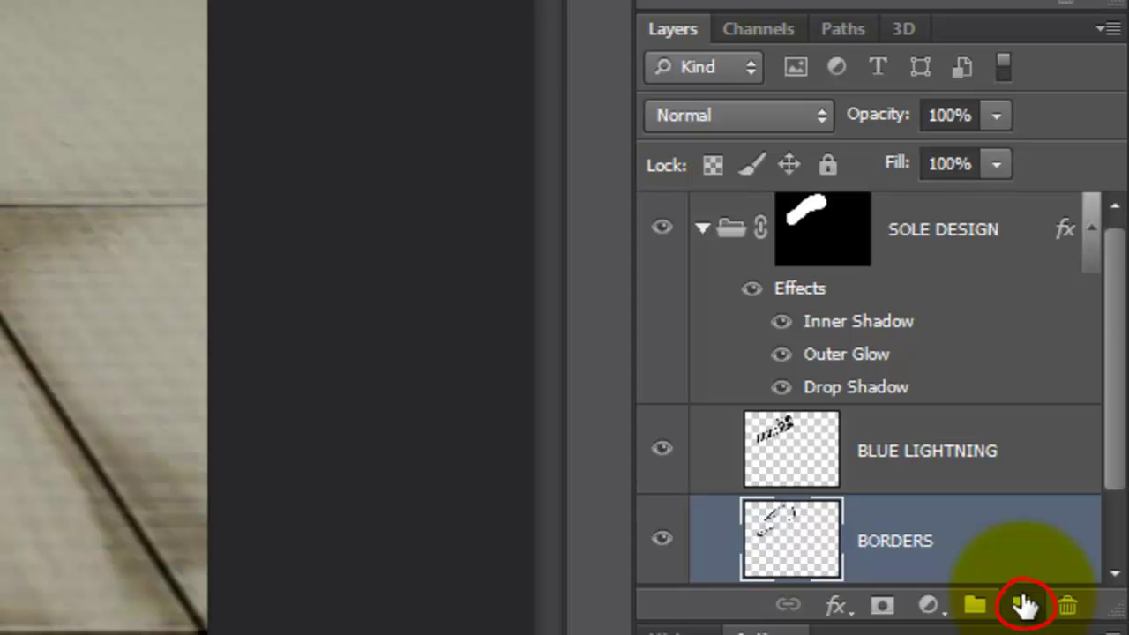
{"action": "left_click", "coordinate": [1023, 605]}
{"action": "left_click_drag", "start_coordinate": [781, 531], "coordinate": [796, 209]}
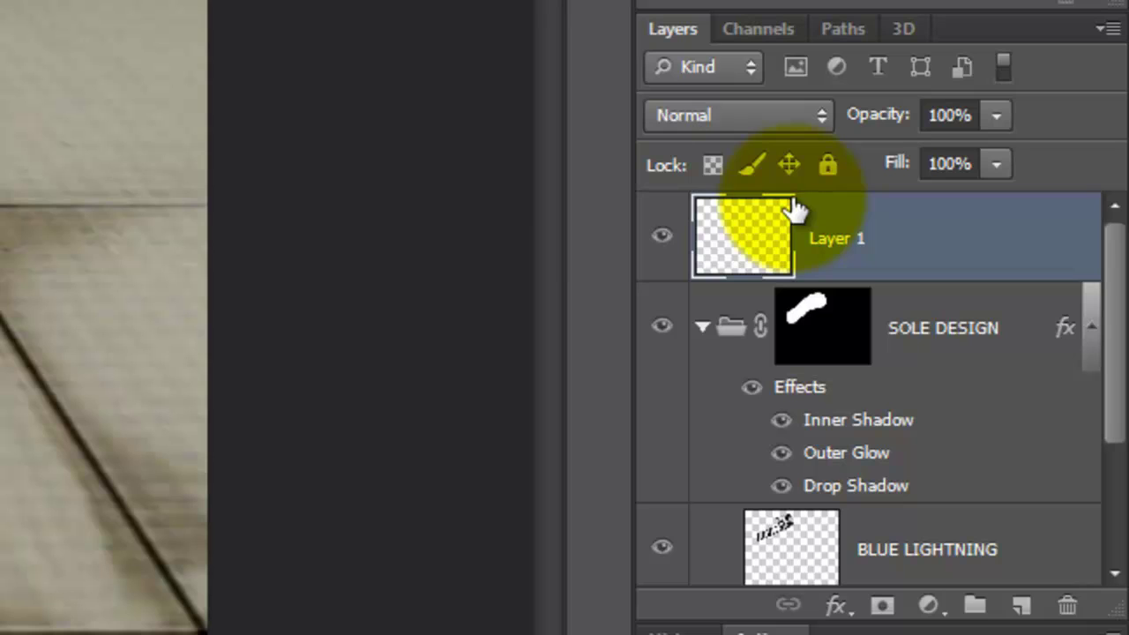
{"action": "key", "text": "alt+Delete"}
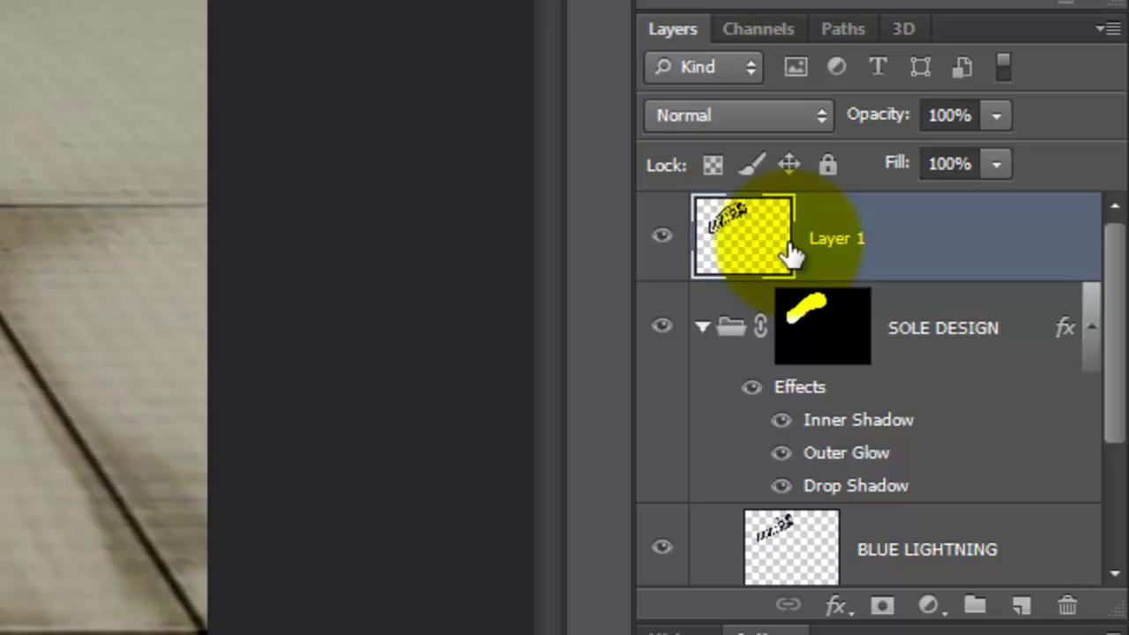
{"action": "key", "text": "ctrl+d"}
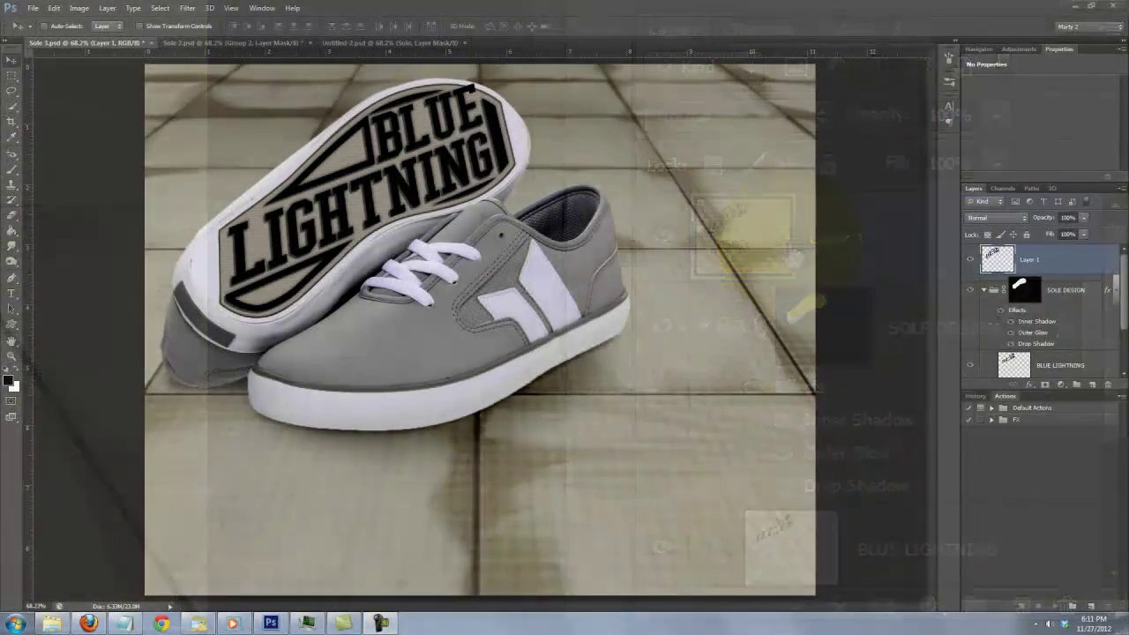
{"action": "key", "text": "ctrl+t"}
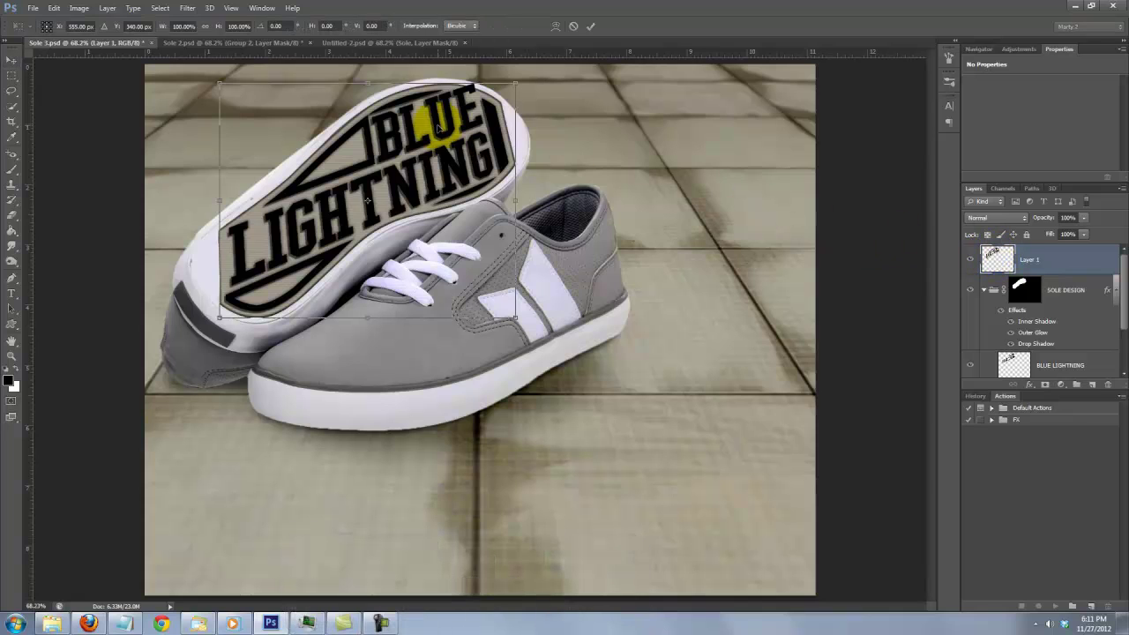
Flip the black logo copy horizontally, then rotate, move and enlarge it onto the floor below the shoe.
{"action": "left_click_drag", "start_coordinate": [432, 129], "coordinate": [574, 381]}
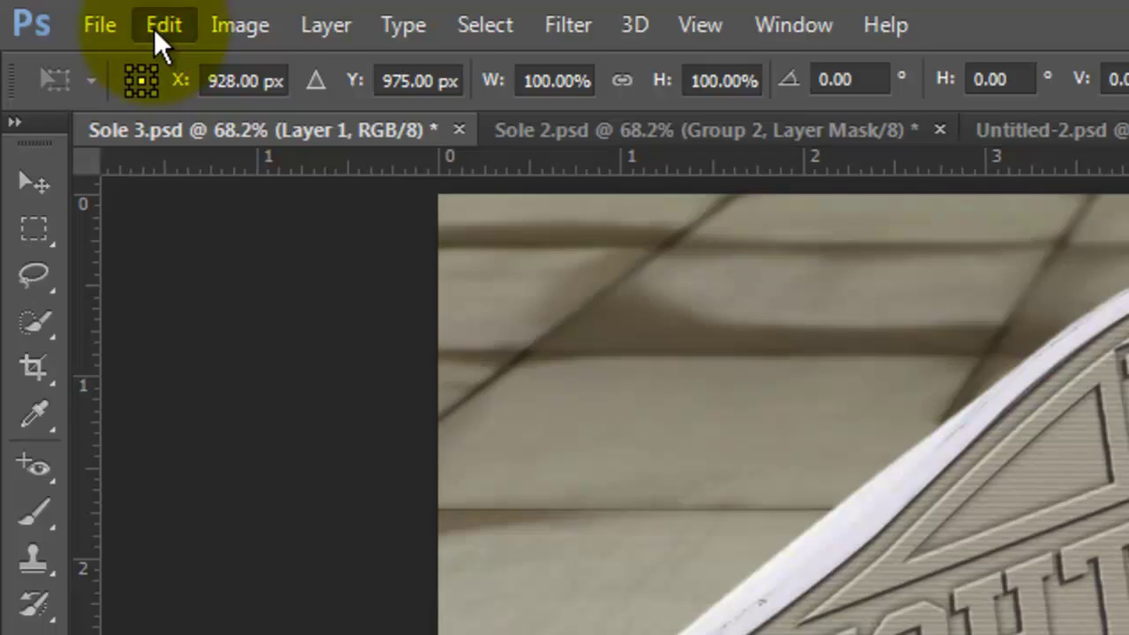
{"action": "left_click", "coordinate": [51, 11]}
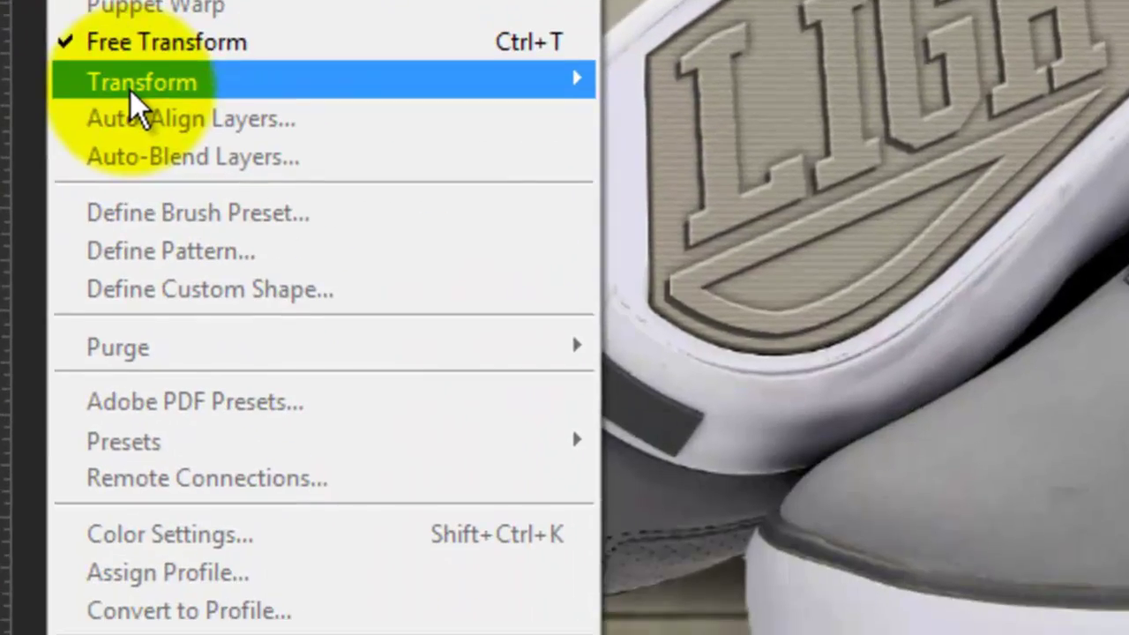
{"action": "mouse_move", "coordinate": [206, 634]}
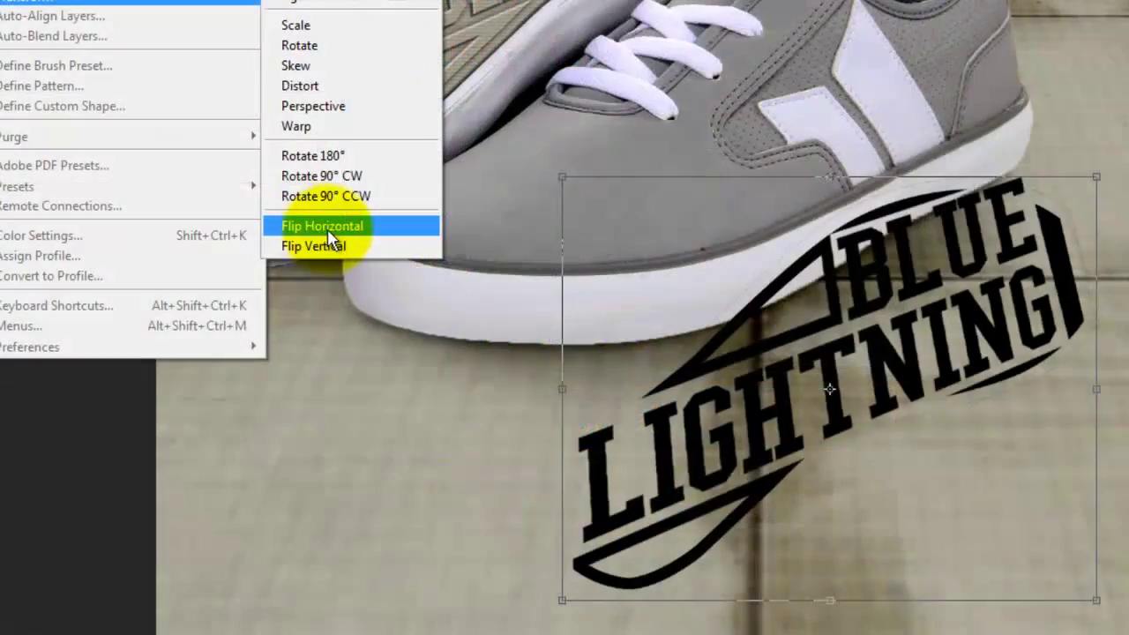
{"action": "left_click", "coordinate": [471, 423]}
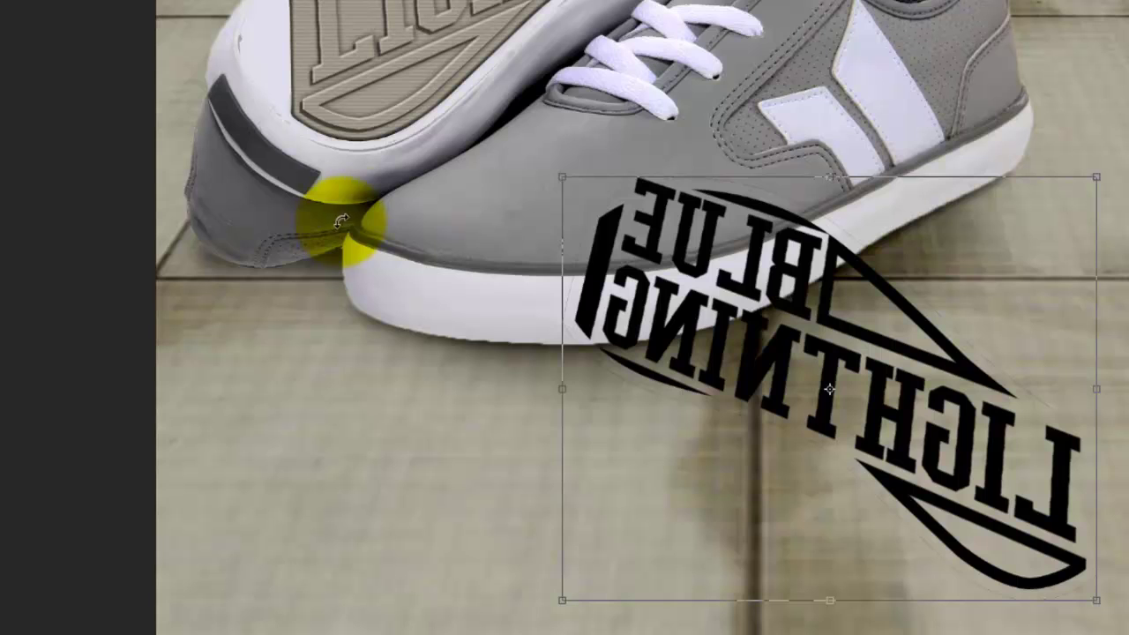
{"action": "mouse_move", "coordinate": [517, 167]}
{"action": "left_mouse_down"}
{"action": "mouse_move", "coordinate": [499, 176]}
{"action": "mouse_move", "coordinate": [449, 327]}
{"action": "mouse_move", "coordinate": [453, 351]}
{"action": "left_mouse_up"}
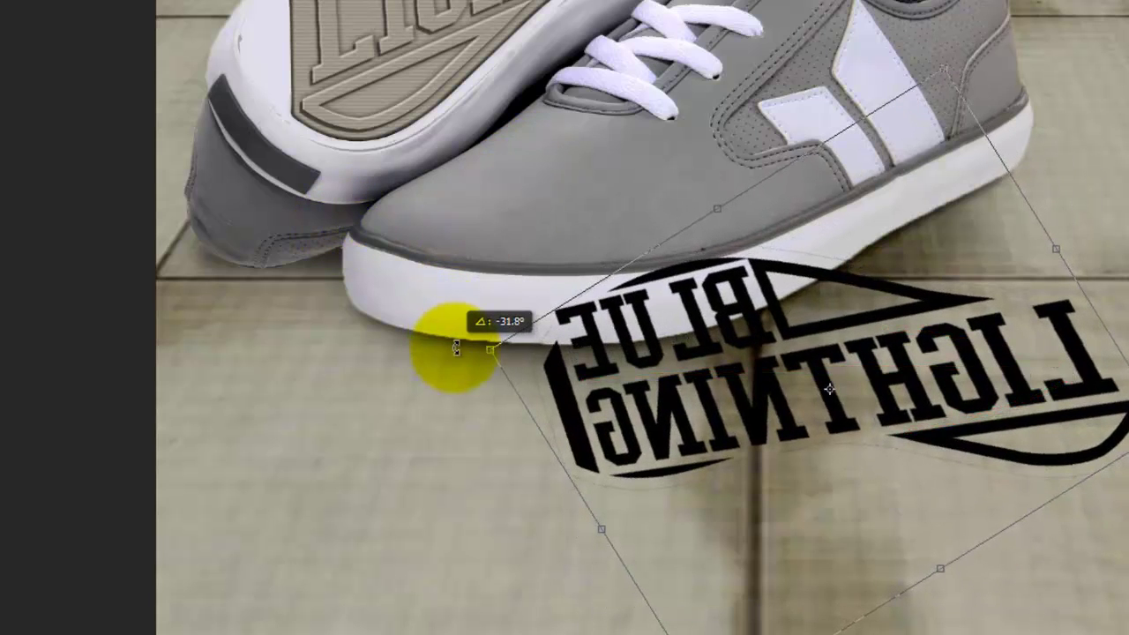
{"action": "left_click_drag", "start_coordinate": [593, 323], "coordinate": [596, 493]}
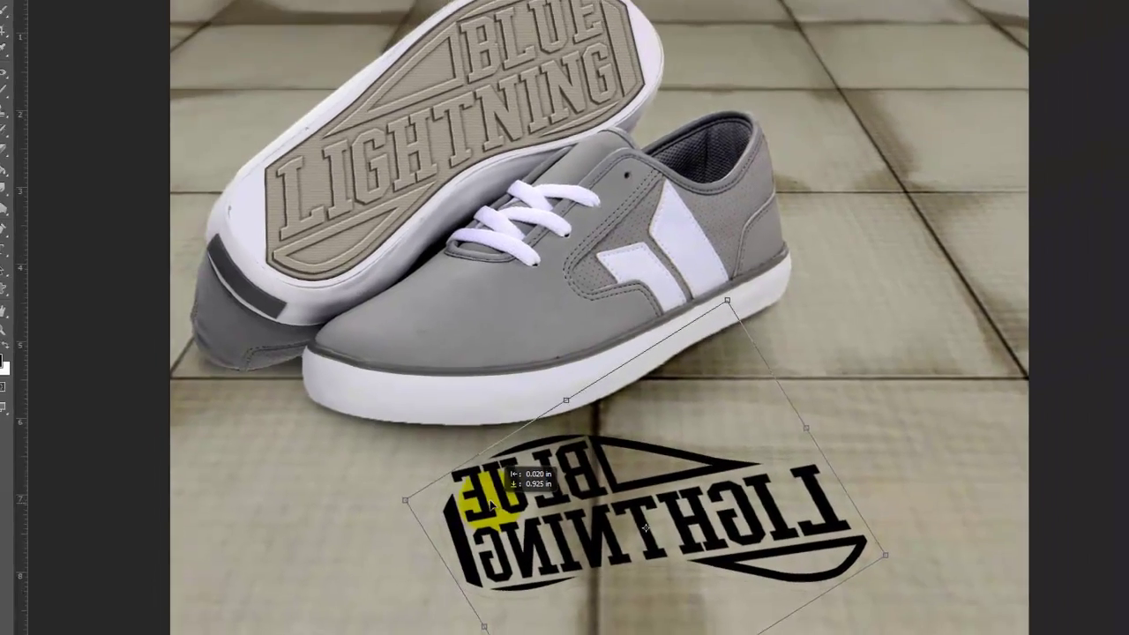
{"action": "left_click_drag", "start_coordinate": [491, 505], "coordinate": [490, 504]}
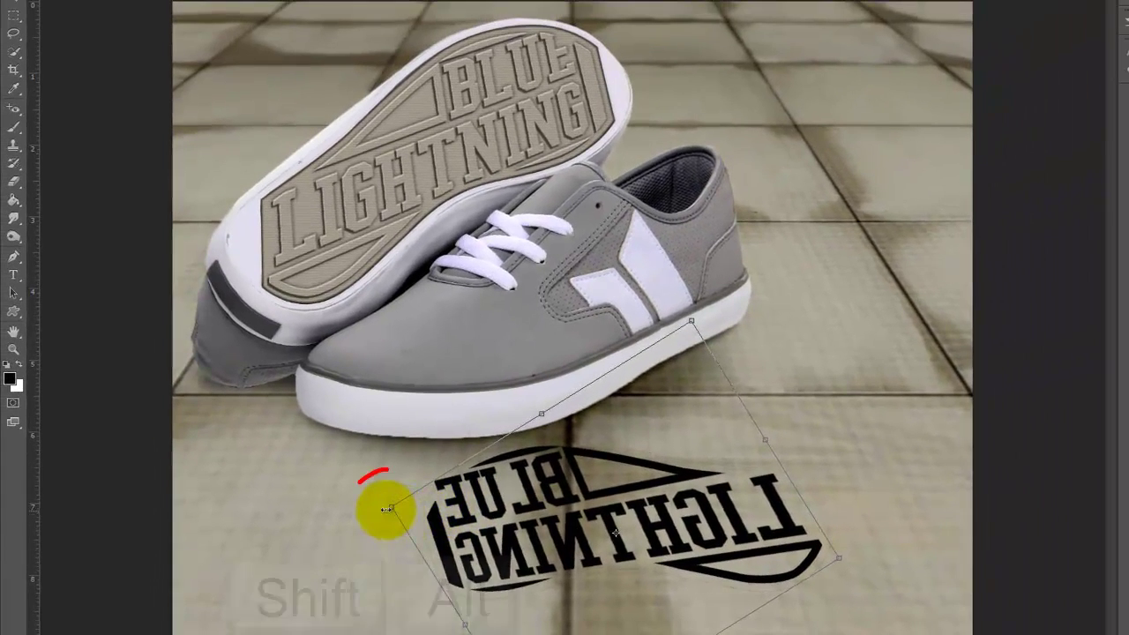
{"action": "key", "text": "shift+alt"}
{"action": "left_click_drag", "start_coordinate": [386, 509], "coordinate": [353, 501]}
{"action": "key", "text": "Return"}
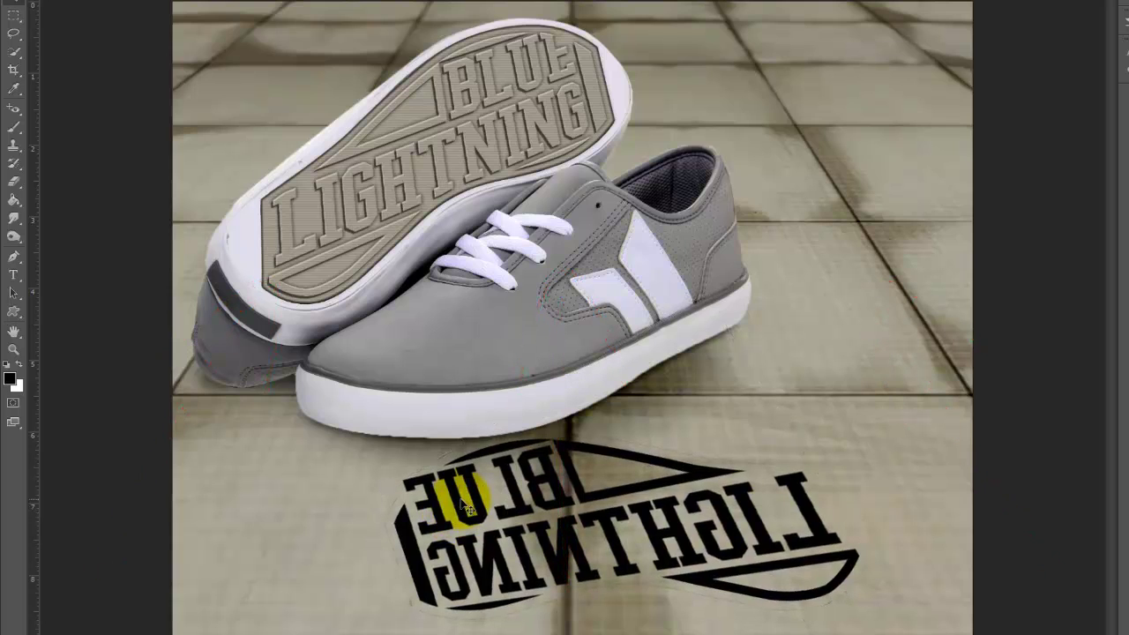
Skew the floor logo's lower corners outward to match the floor perspective.
{"action": "key", "text": "ctrl+t"}
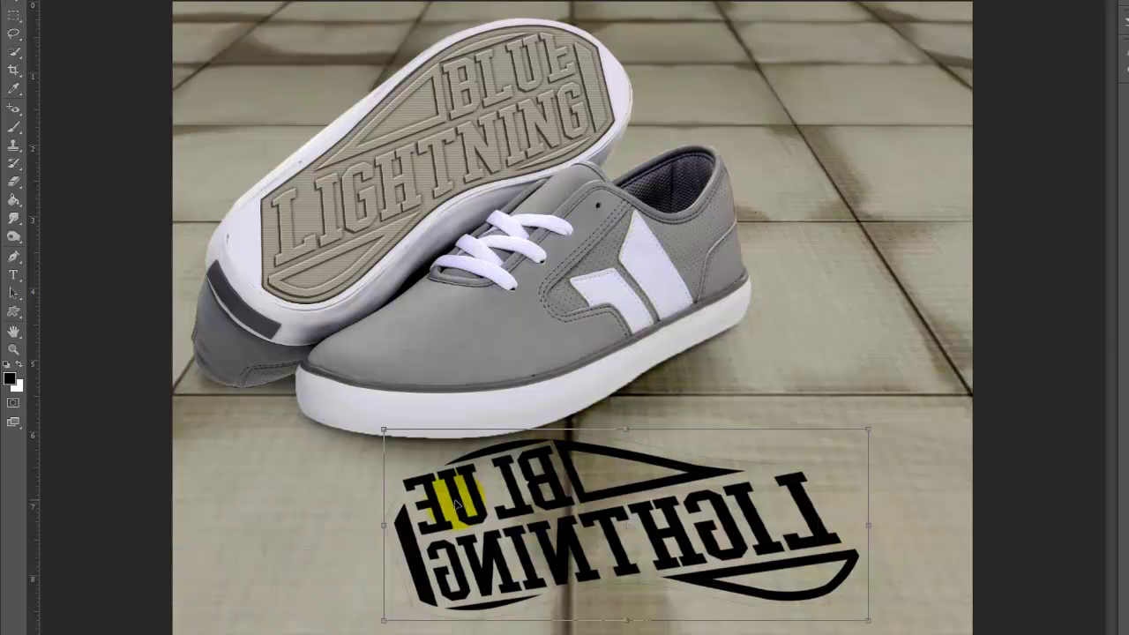
{"action": "left_click_drag", "start_coordinate": [381, 619], "coordinate": [382, 619]}
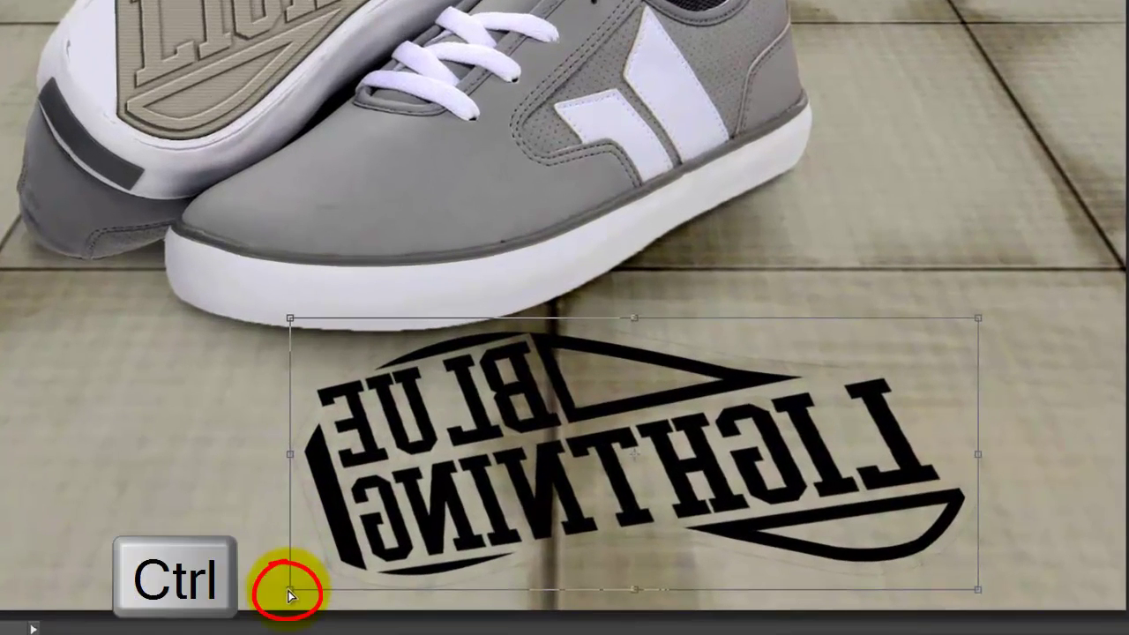
{"action": "left_click_drag", "start_coordinate": [284, 589], "coordinate": [215, 587]}
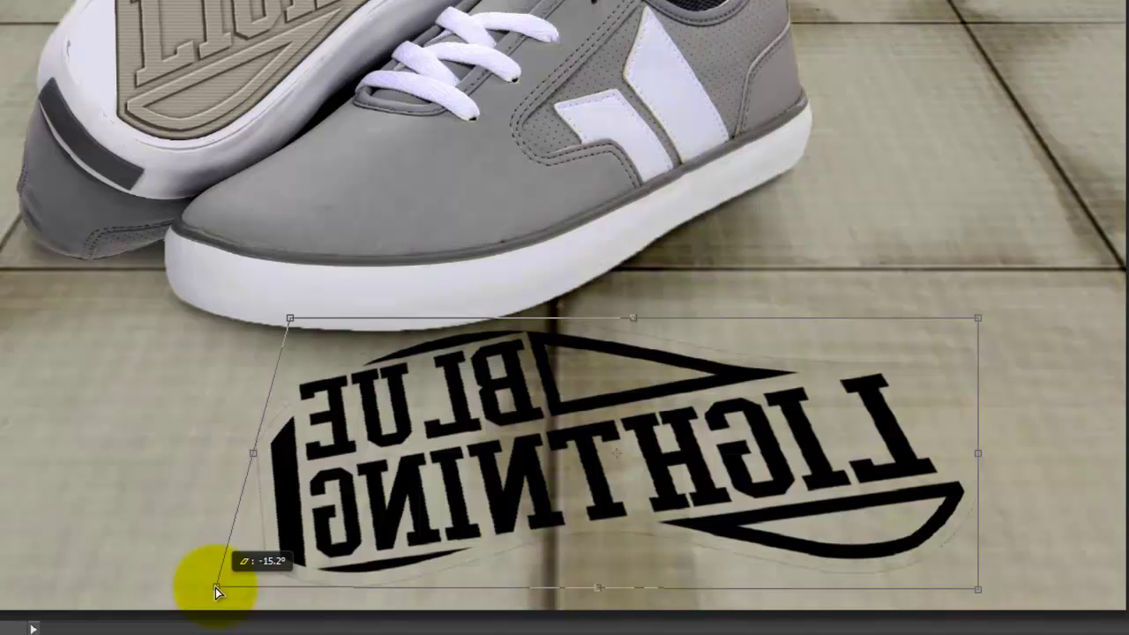
{"action": "left_click_drag", "start_coordinate": [215, 587], "coordinate": [215, 587]}
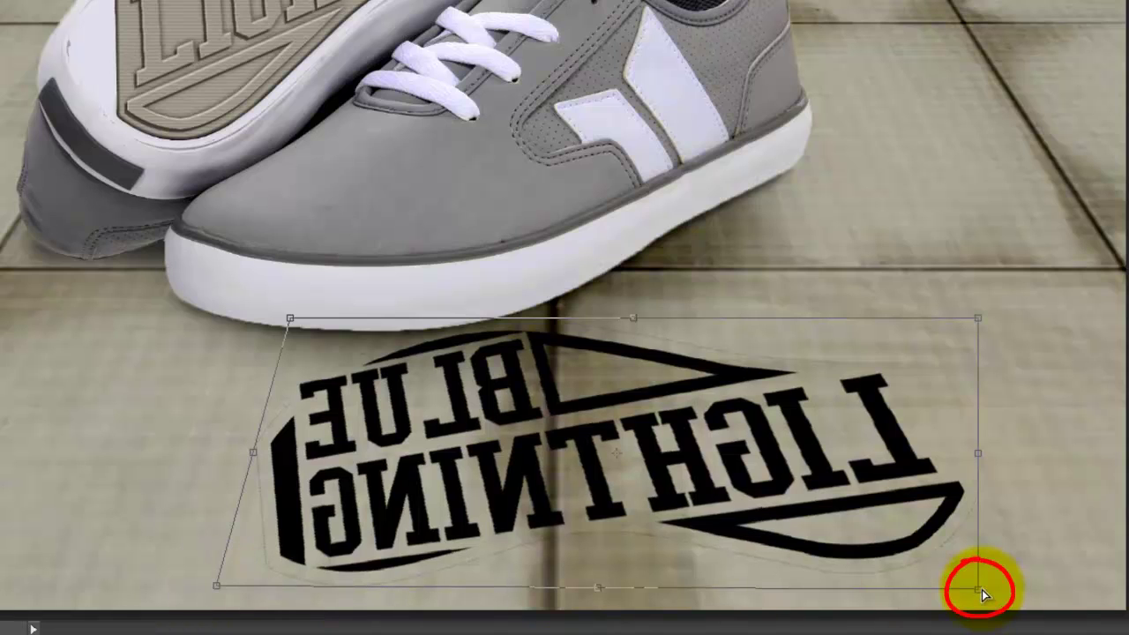
{"action": "left_click_drag", "start_coordinate": [981, 589], "coordinate": [1098, 600]}
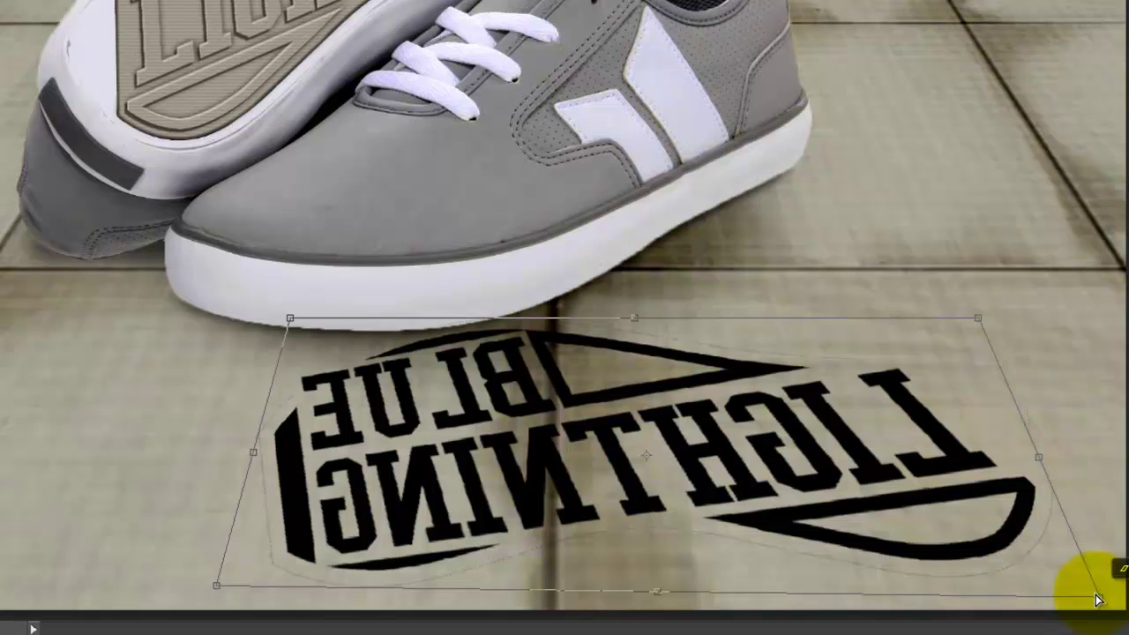
{"action": "key", "text": "Return"}
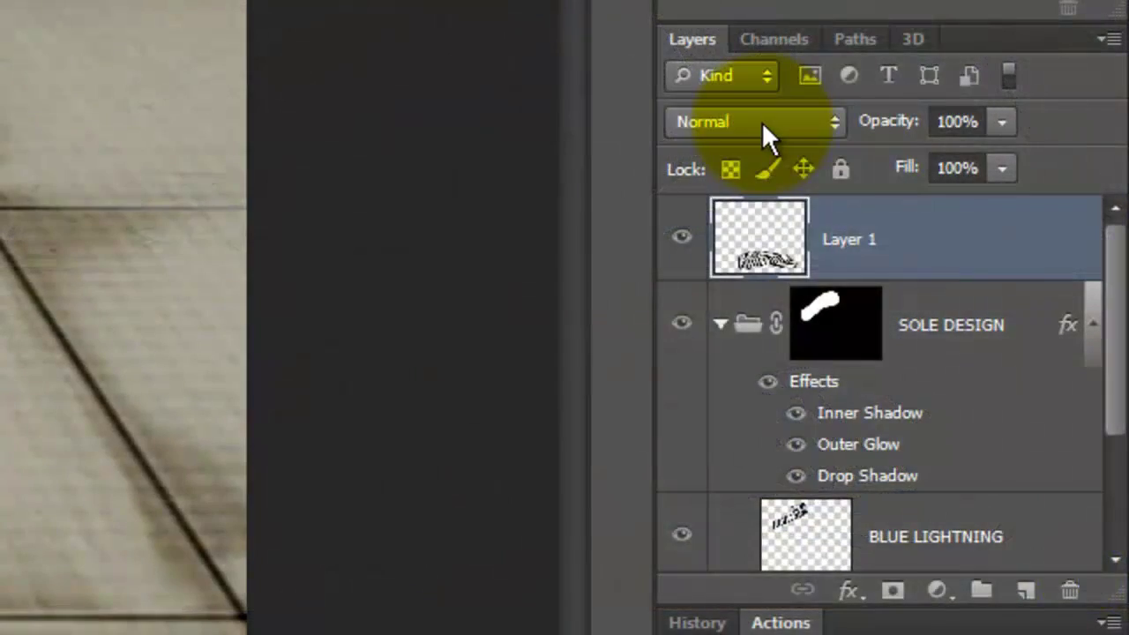
Set Layer 1's blend mode to Overlay and add a white layer mask.
{"action": "left_click", "coordinate": [760, 121]}
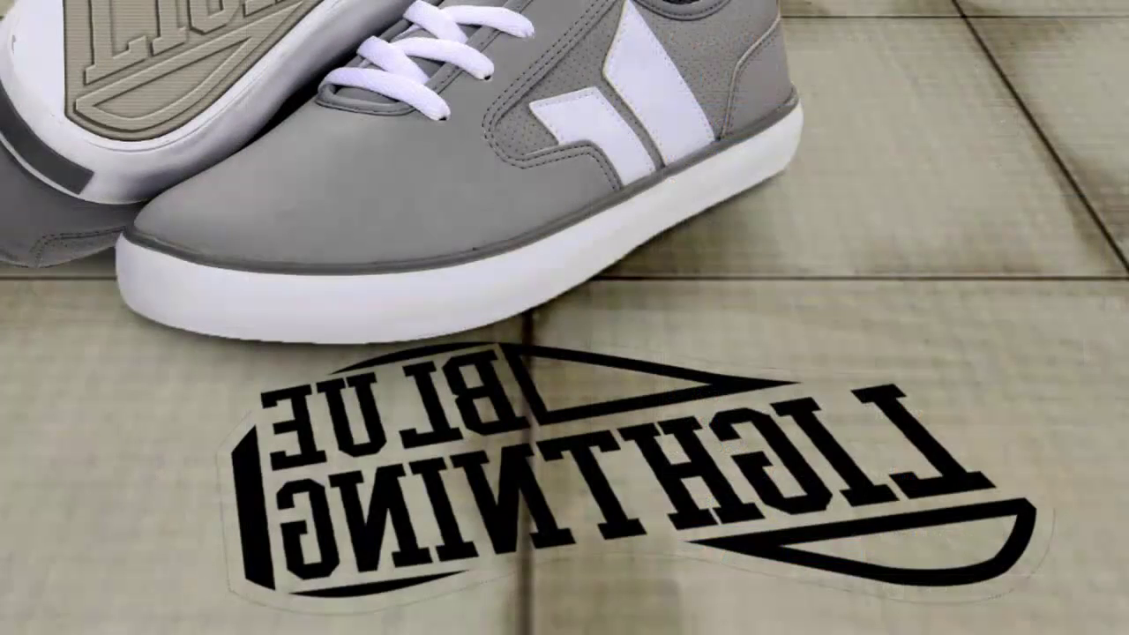
{"action": "left_click", "coordinate": [711, 552]}
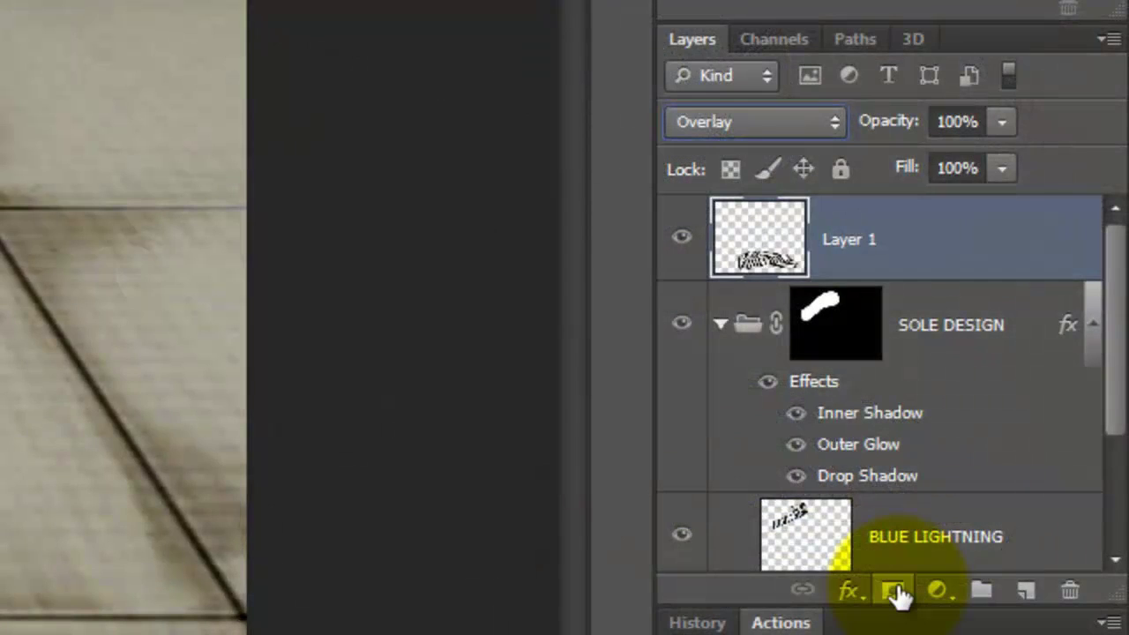
{"action": "left_click", "coordinate": [893, 593]}
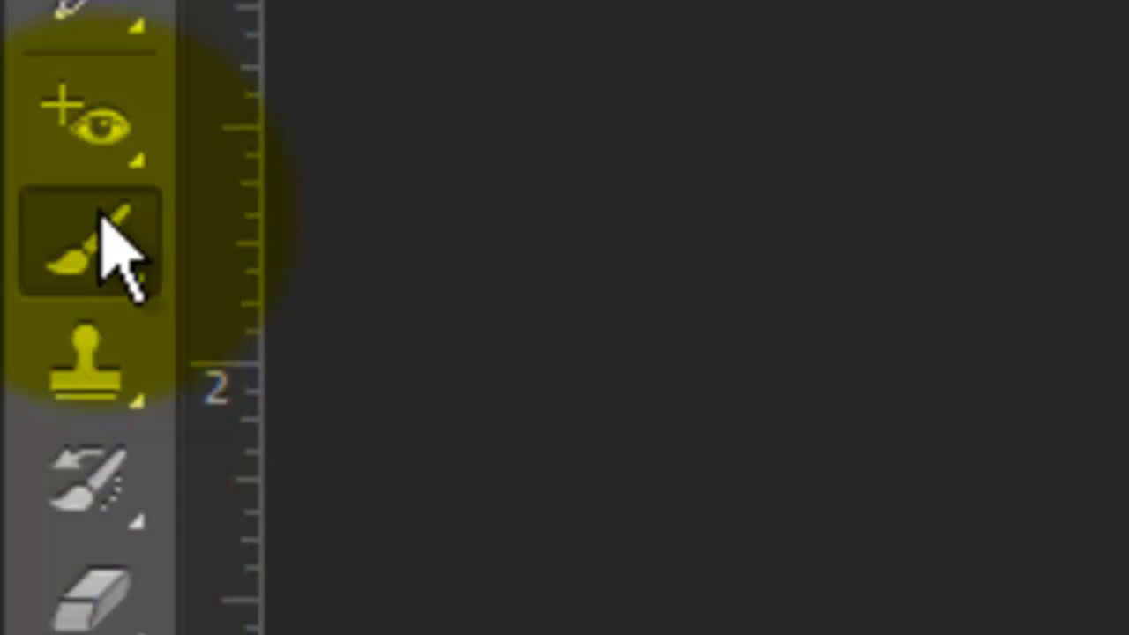
Use a 15 px, 0% hardness brush at about 46% opacity to paint a straight tile-joint line on the mask.
{"action": "right_click", "coordinate": [132, 240]}
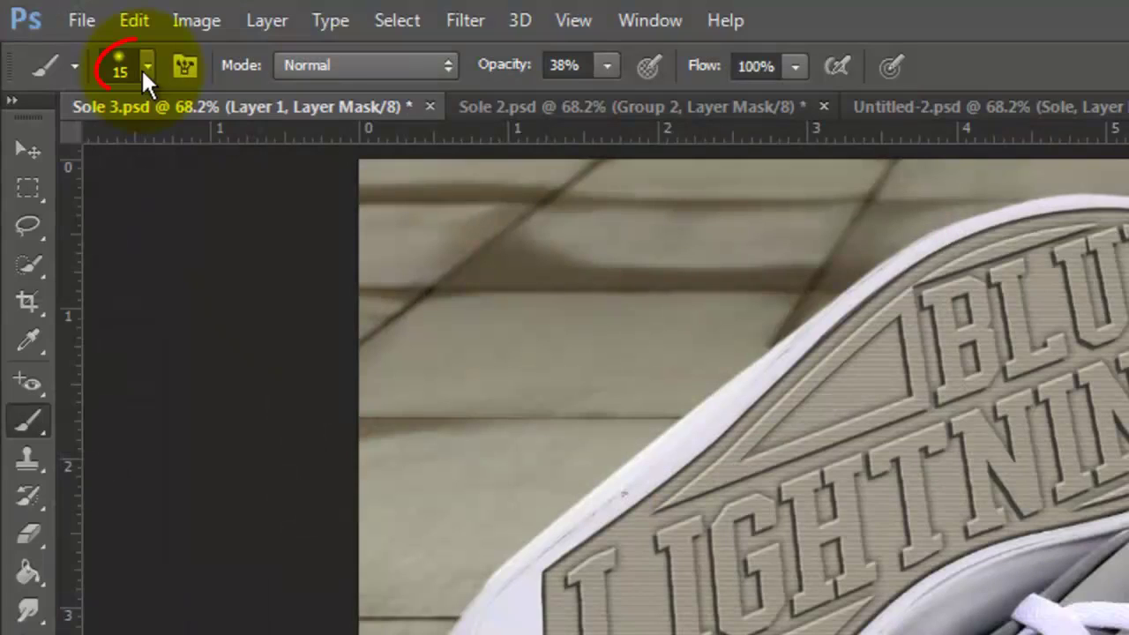
{"action": "left_click", "coordinate": [145, 69]}
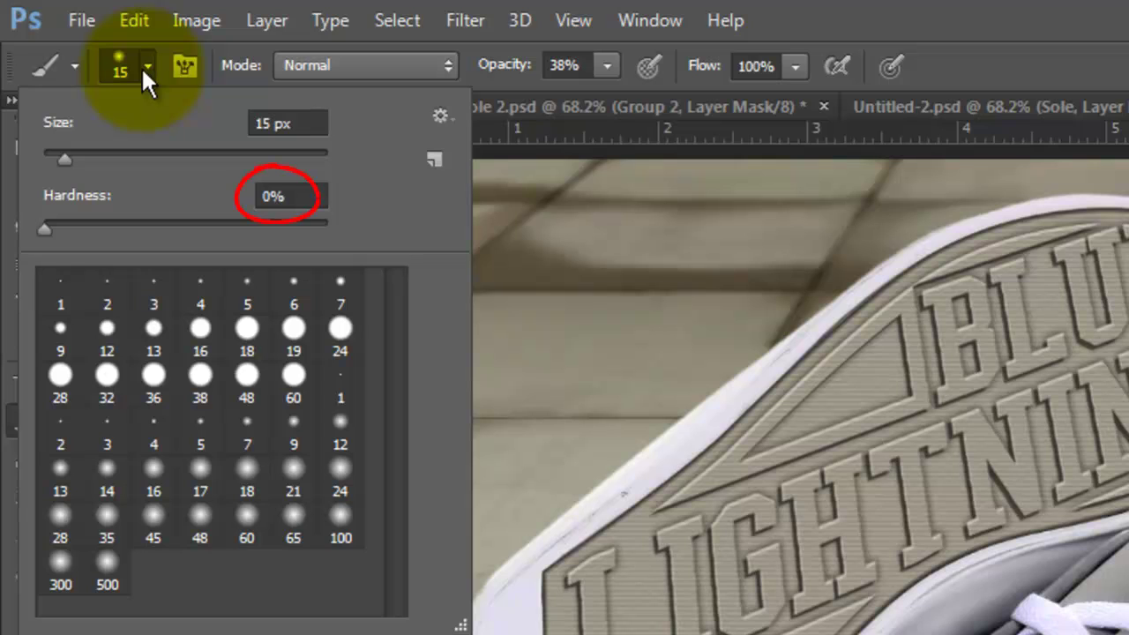
{"action": "left_click", "coordinate": [607, 66]}
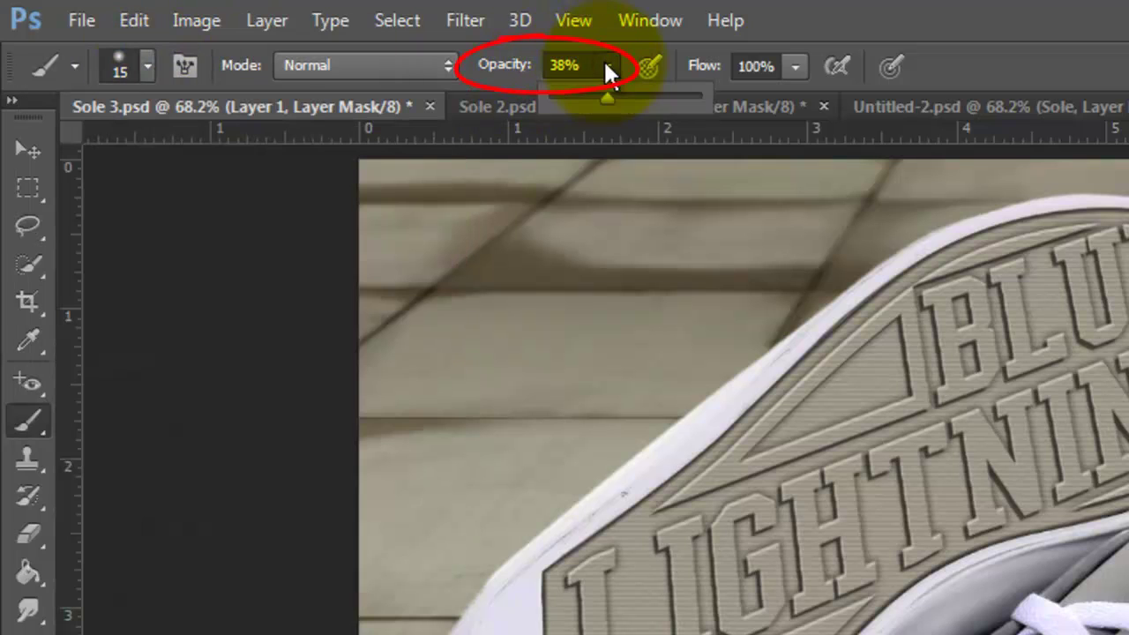
{"action": "left_click_drag", "start_coordinate": [608, 97], "coordinate": [768, 111]}
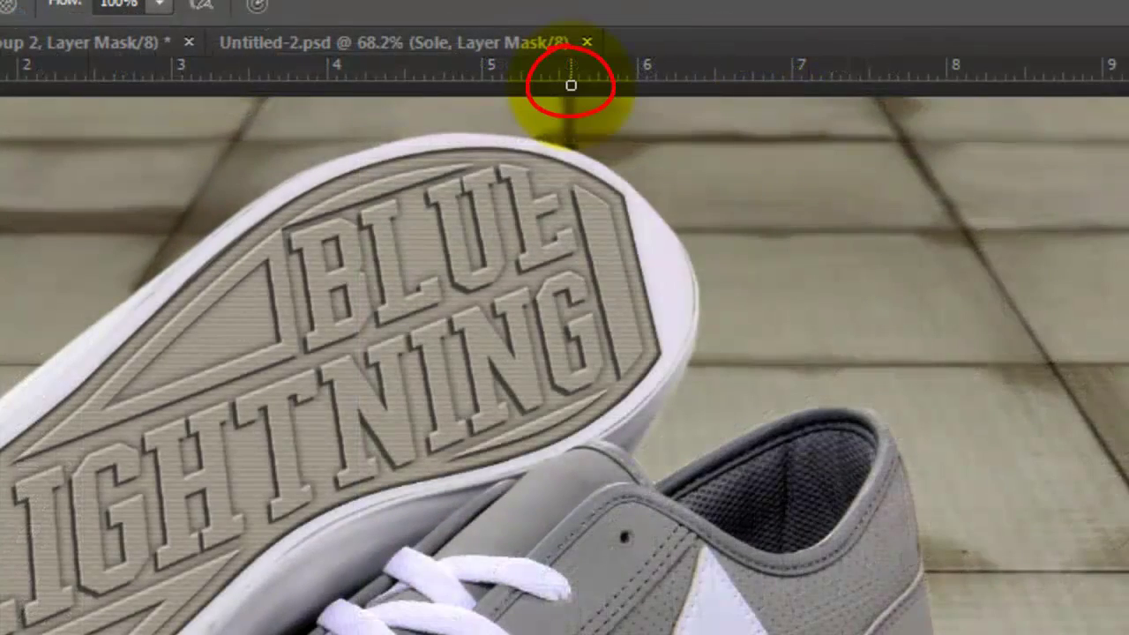
{"action": "key", "text": "shift"}
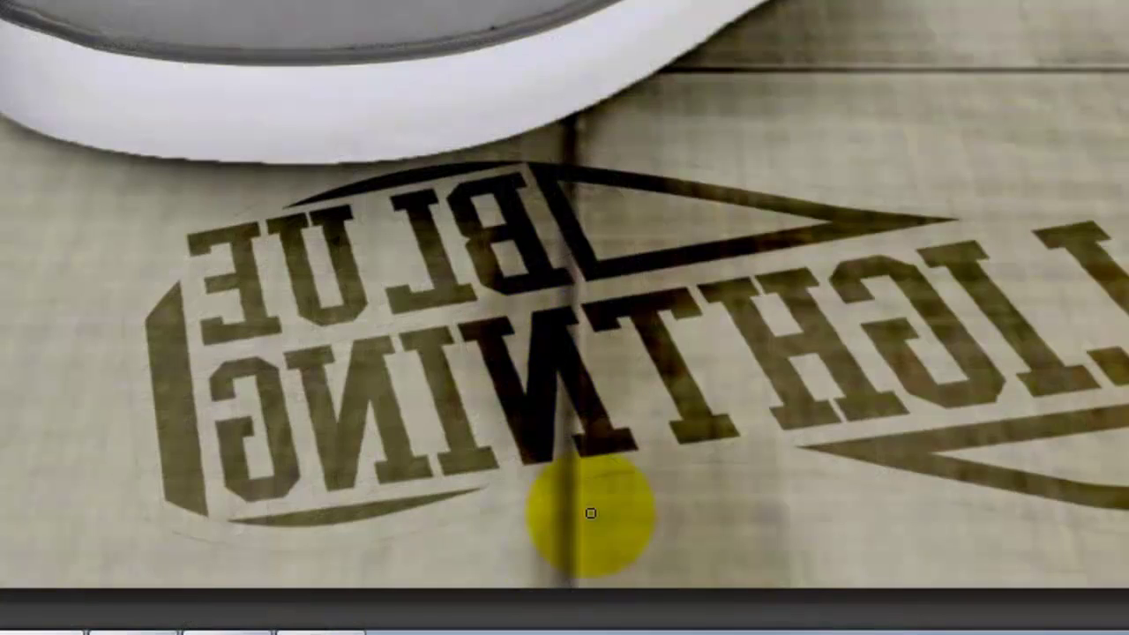
{"action": "left_click", "coordinate": [568, 600]}
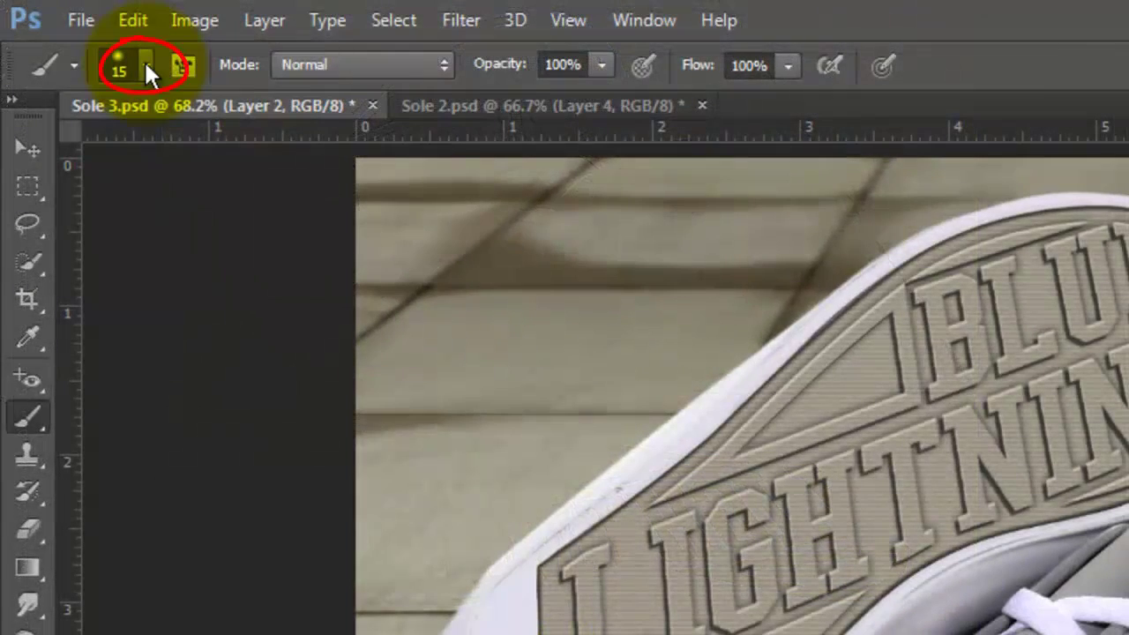
Replace the brushes with the HeavyScratches_by_xALIASx set and pick the third scratch brush at 1800 px.
{"action": "left_click", "coordinate": [145, 62]}
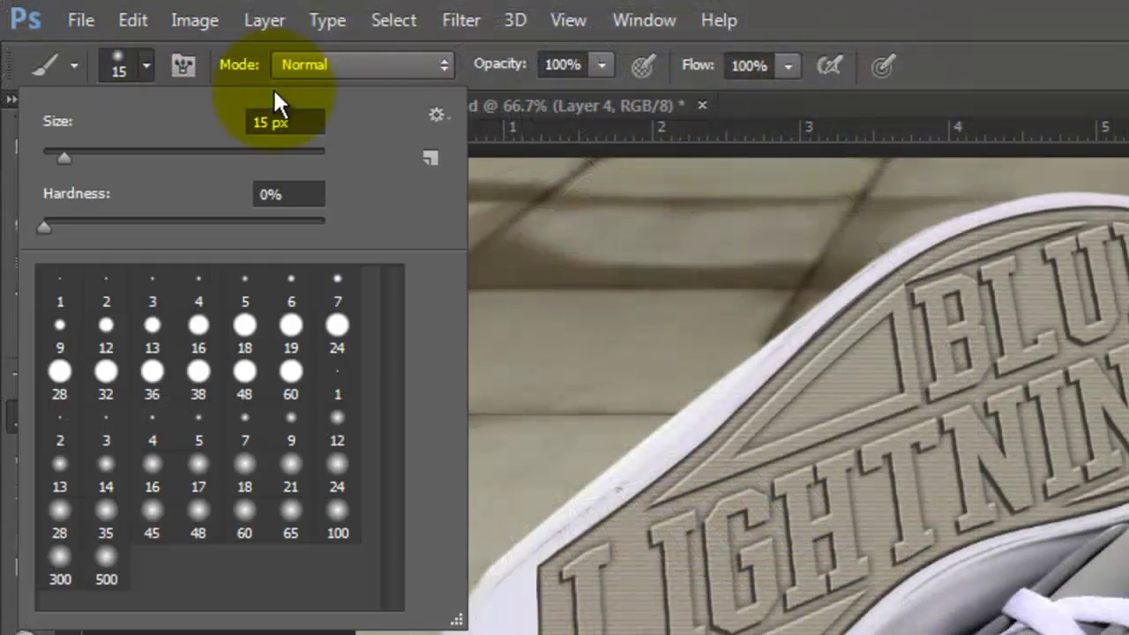
{"action": "left_click", "coordinate": [436, 114]}
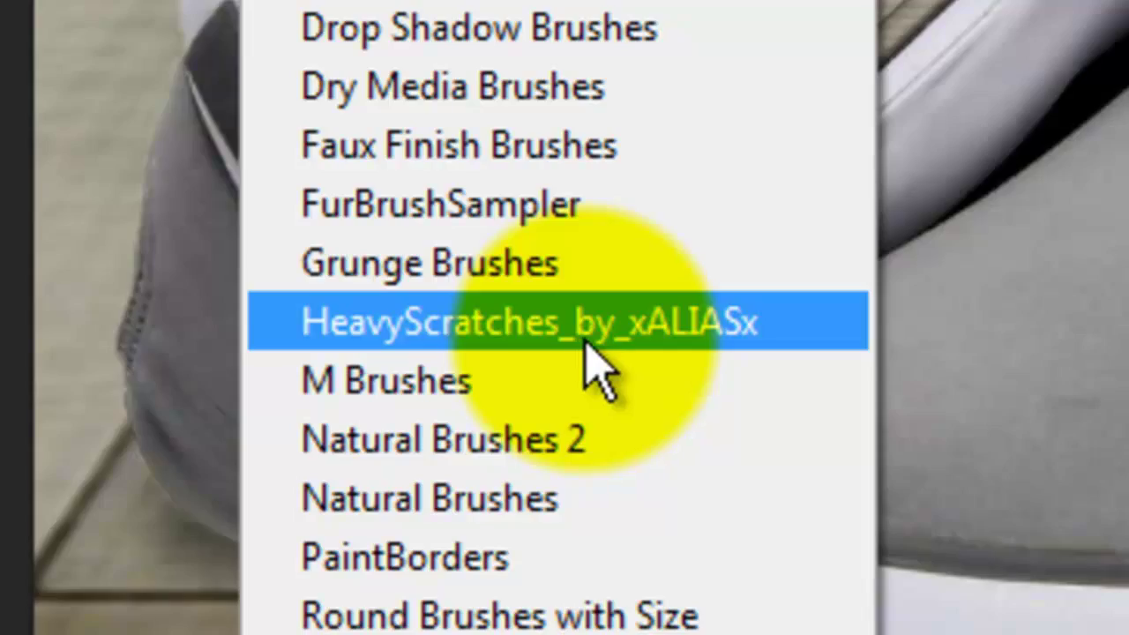
{"action": "left_click", "coordinate": [585, 342]}
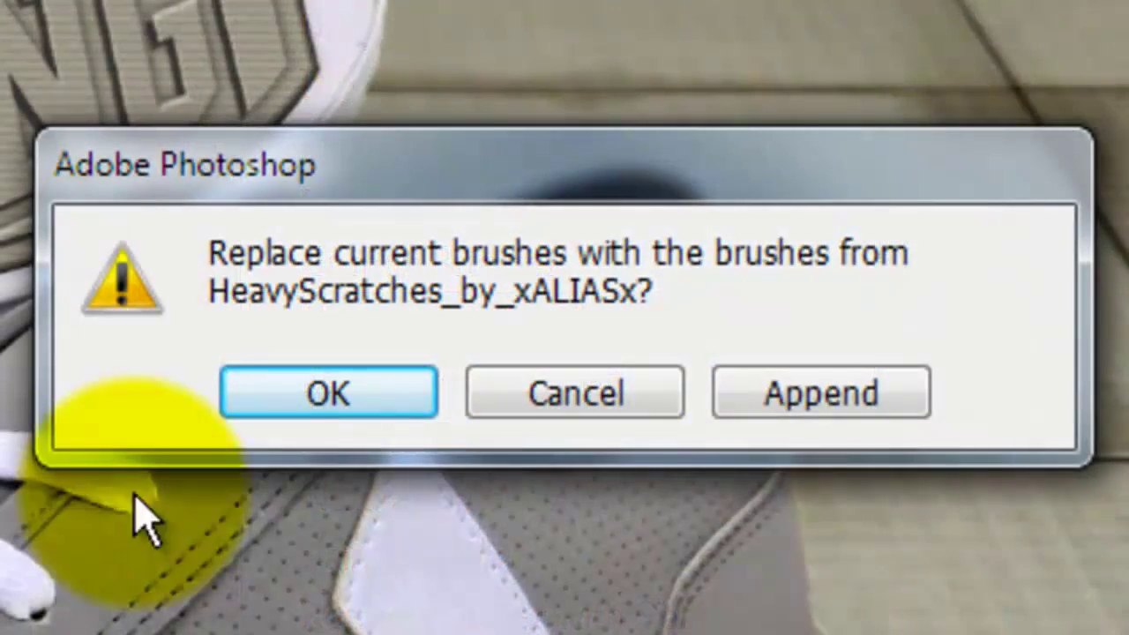
{"action": "left_click", "coordinate": [362, 393]}
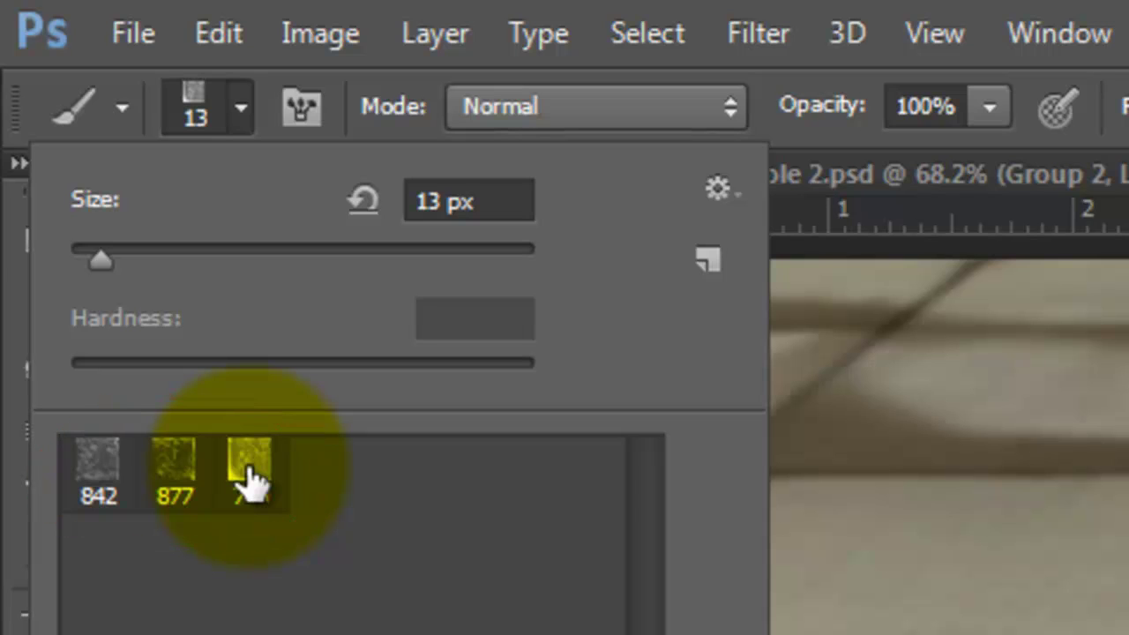
{"action": "left_click", "coordinate": [250, 476]}
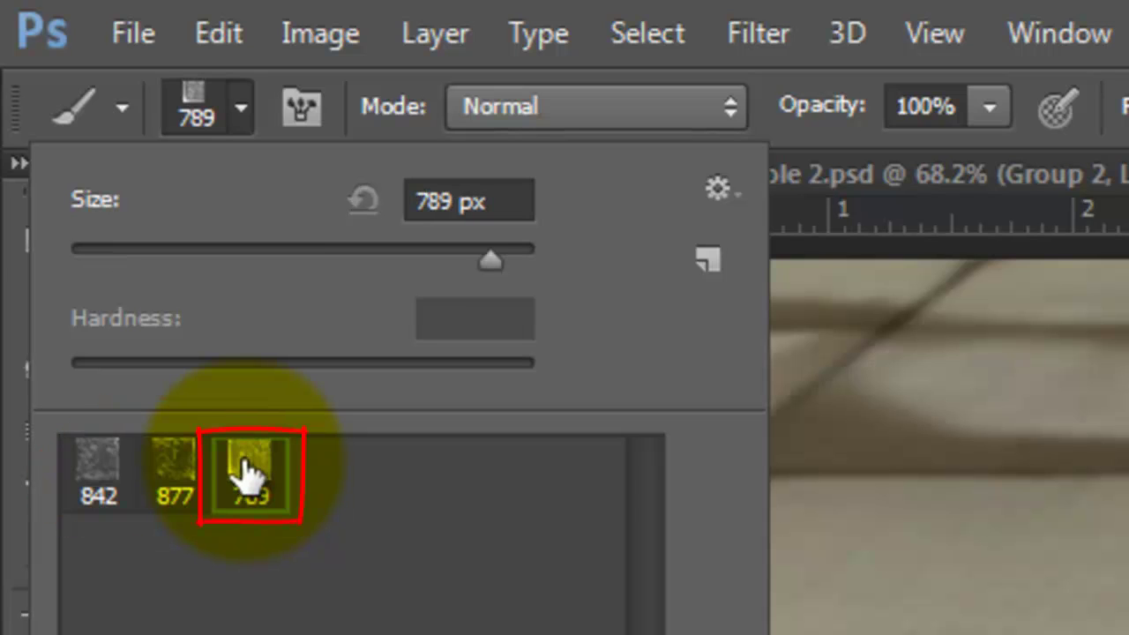
{"action": "left_click", "coordinate": [453, 198]}
{"action": "type", "text": "1800"}
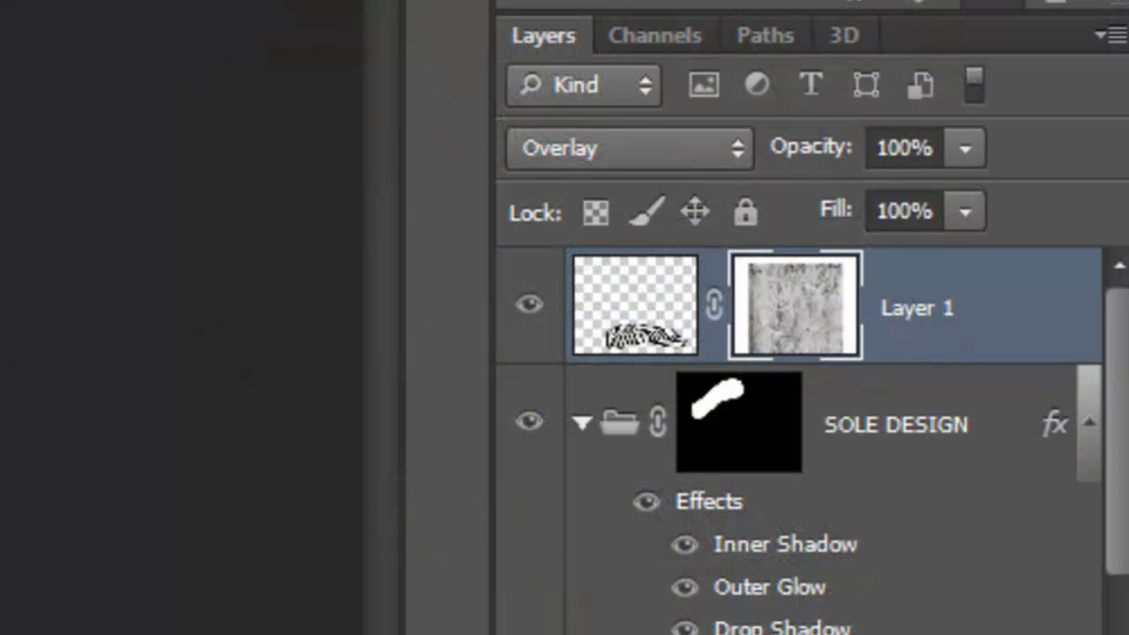
Stamp all visible layers into a new merged Layer 2 at the top of the stack.
{"action": "key", "text": "ctrl+shift+alt+e"}
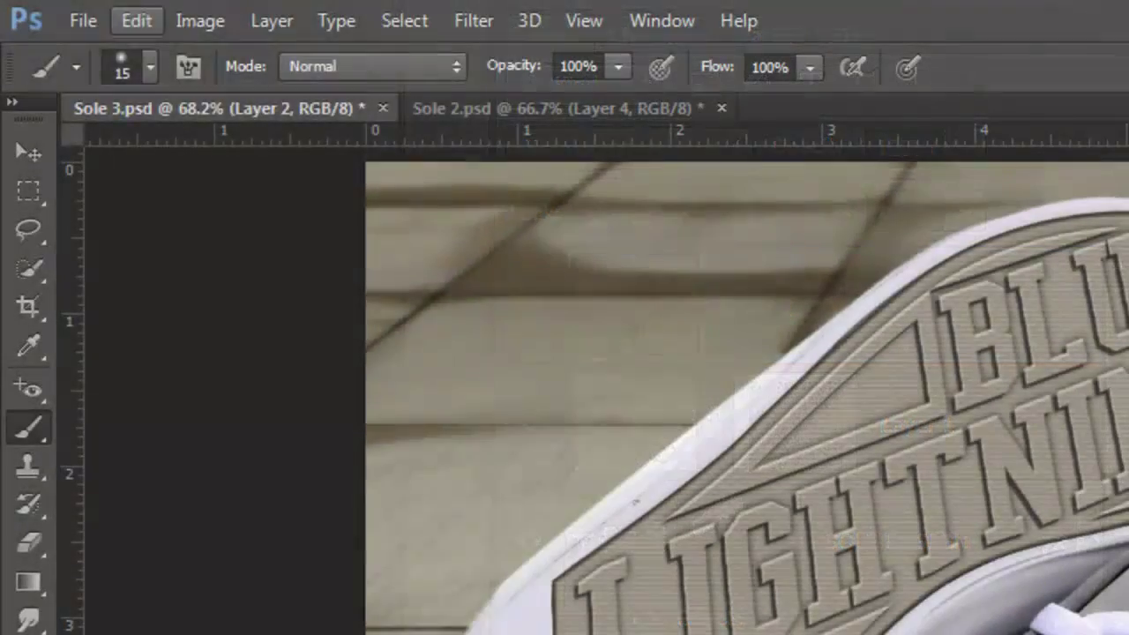
{"action": "left_click", "coordinate": [136, 22]}
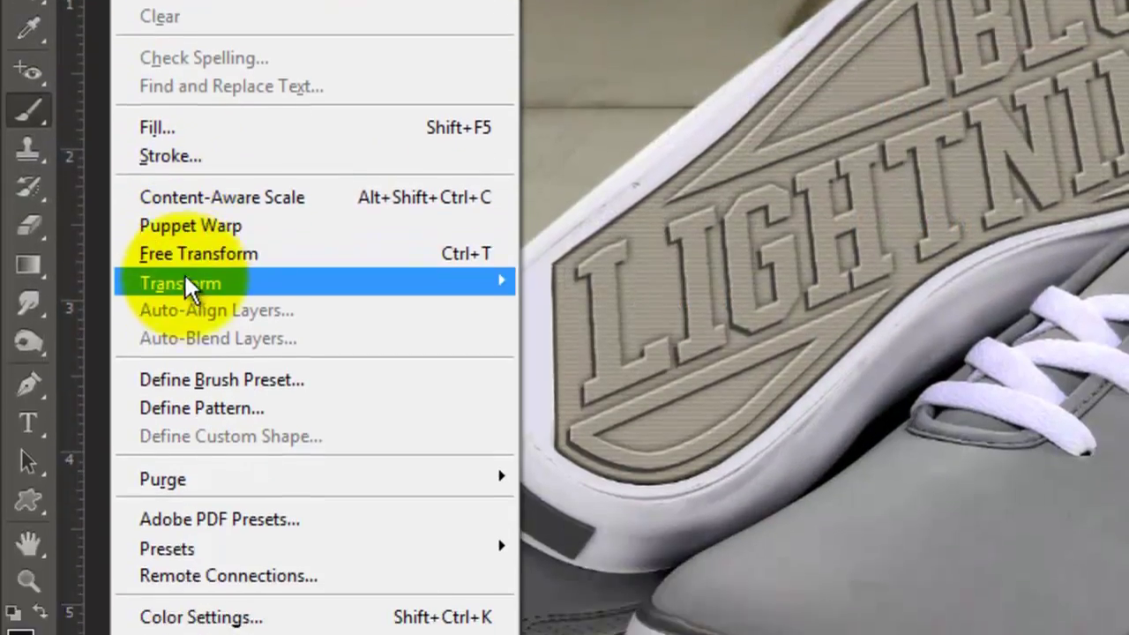
{"action": "mouse_move", "coordinate": [219, 599]}
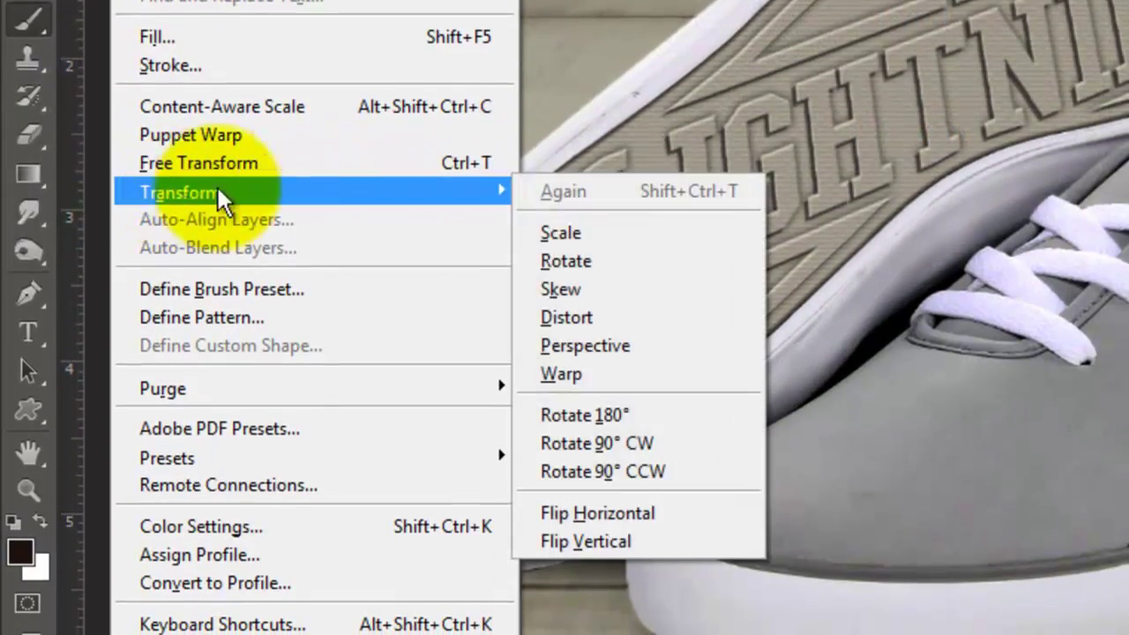